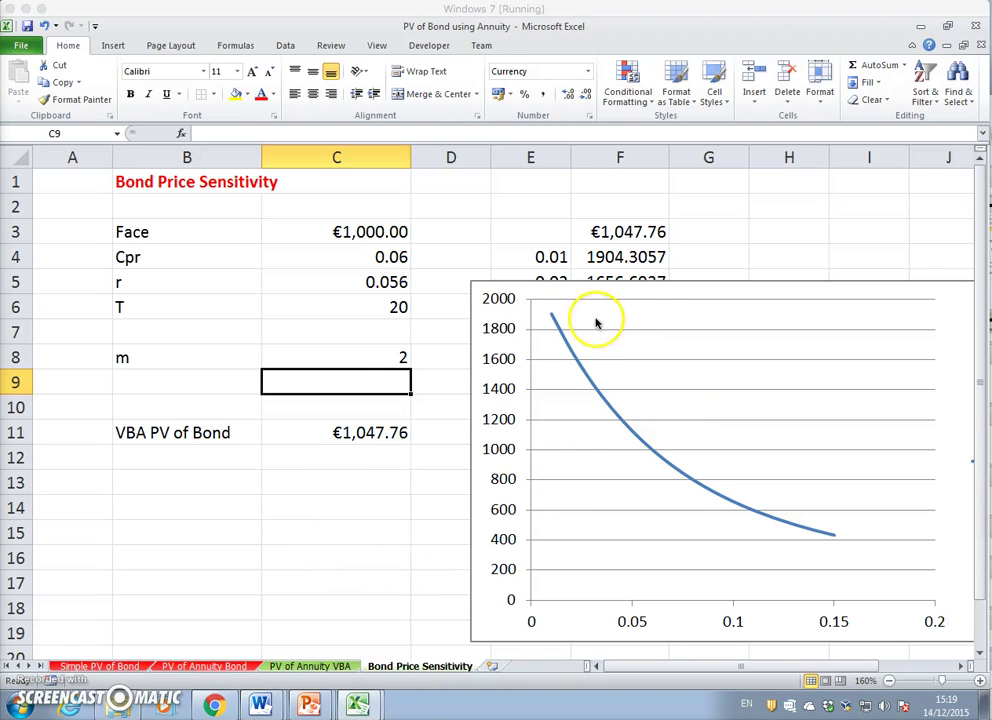
# Move the chart away from the table in columns E and F to compare the rates, prices and r input with the curve
pyautogui.click(385, 377)
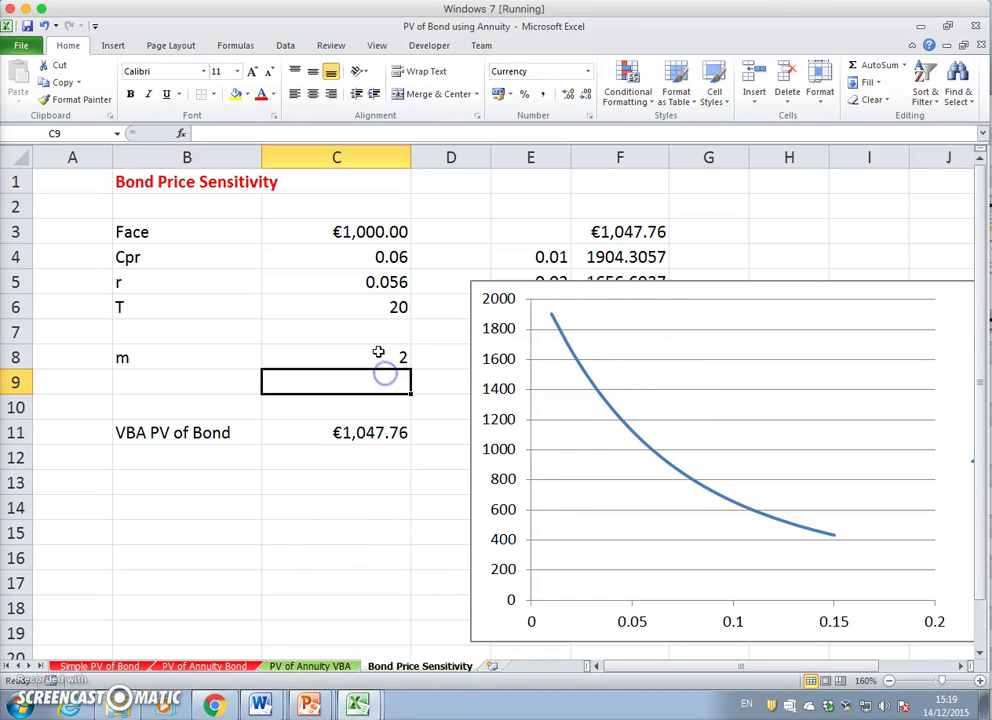
pyautogui.moveTo(478, 300); pyautogui.dragTo(711, 270)
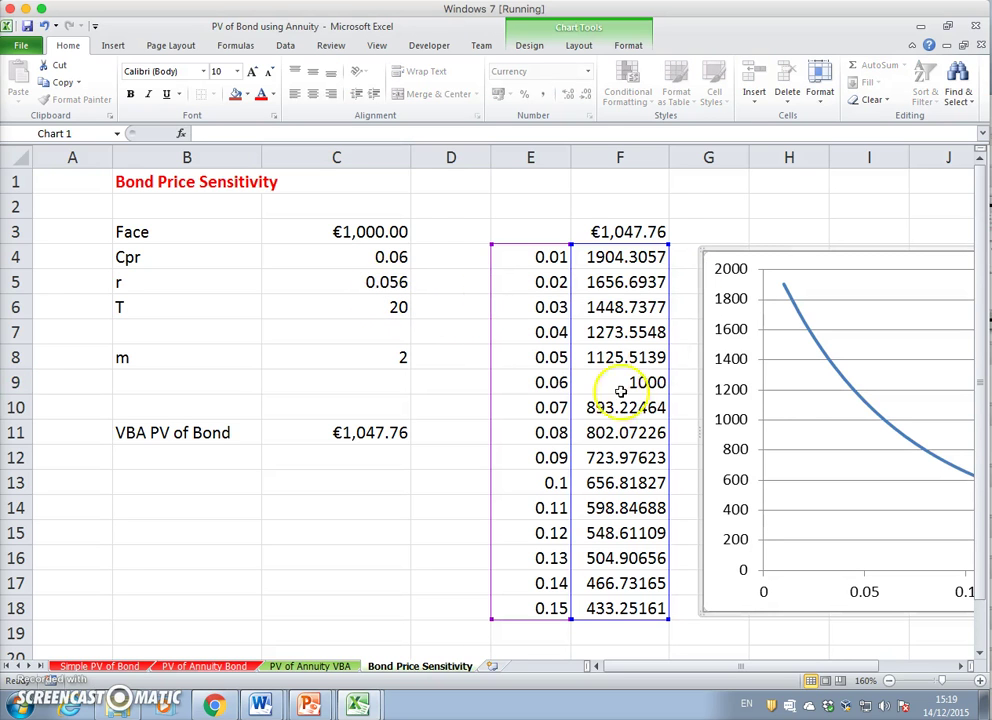
pyautogui.click(547, 264)
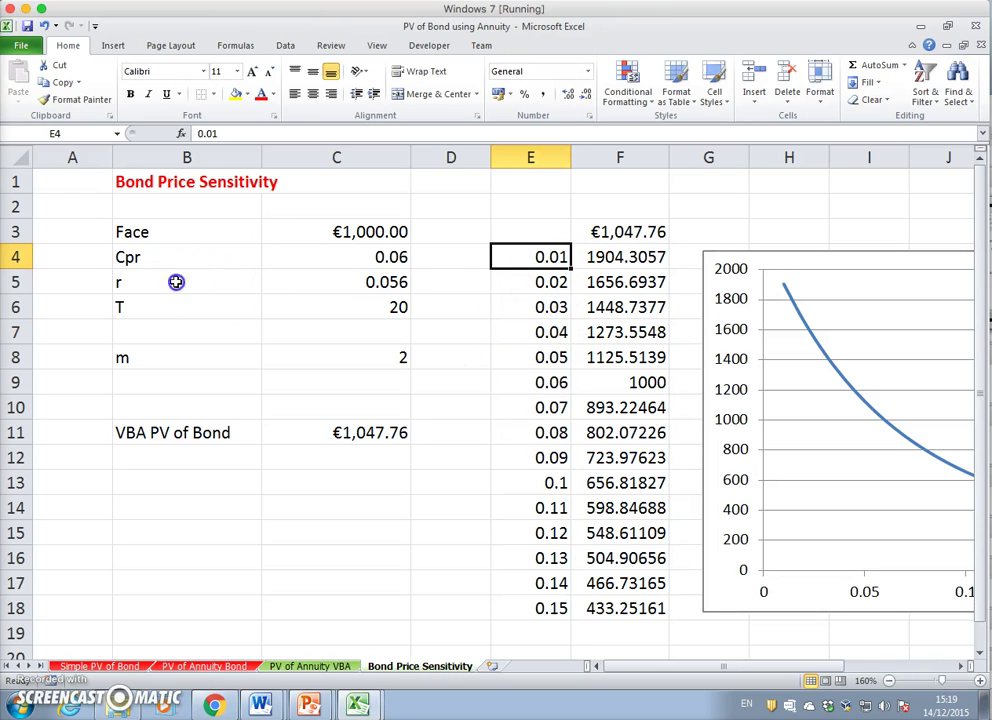
pyautogui.moveTo(206, 282); pyautogui.dragTo(314, 288)
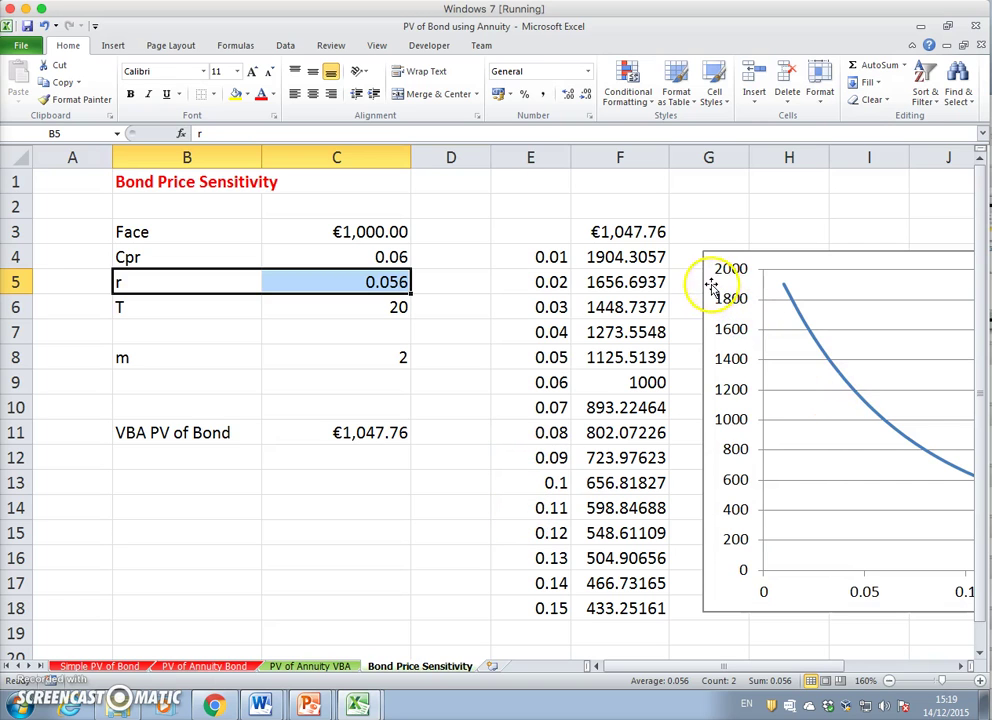
pyautogui.moveTo(710, 283); pyautogui.dragTo(345, 252)
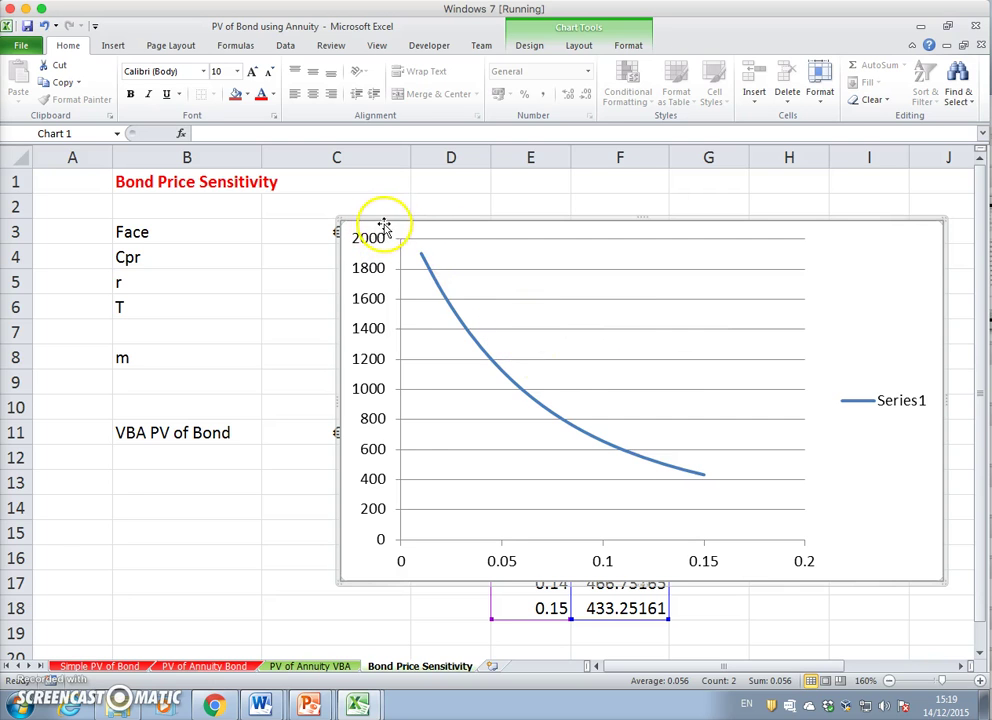
pyautogui.moveTo(389, 228); pyautogui.dragTo(503, 211)
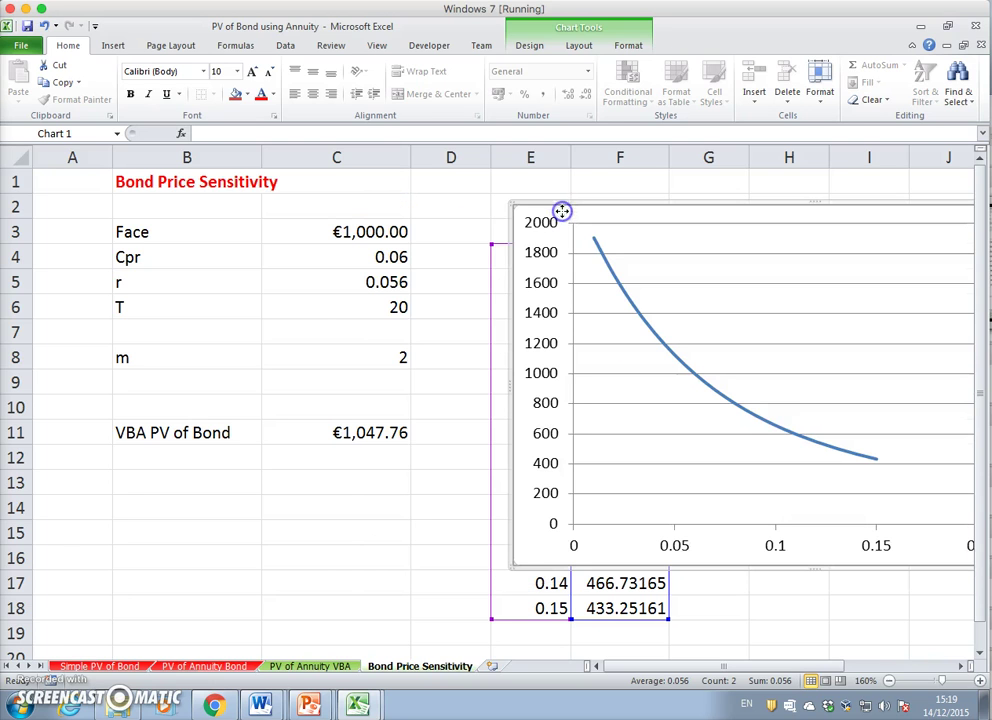
# Set the maturity T in C6 to 3
pyautogui.click(361, 318)
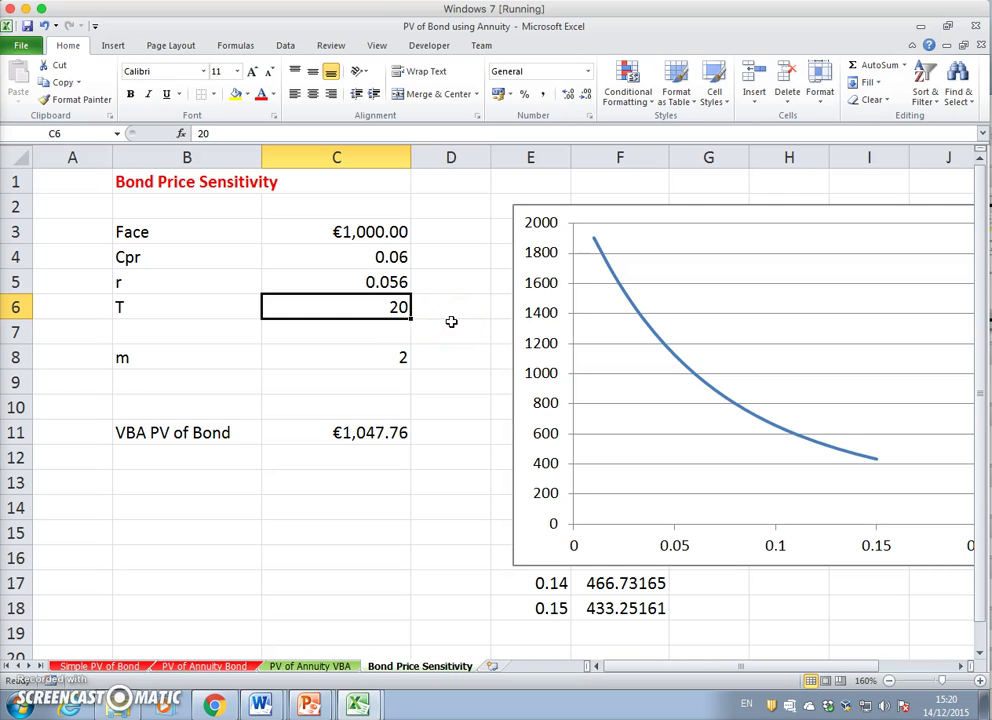
pyautogui.write('3')
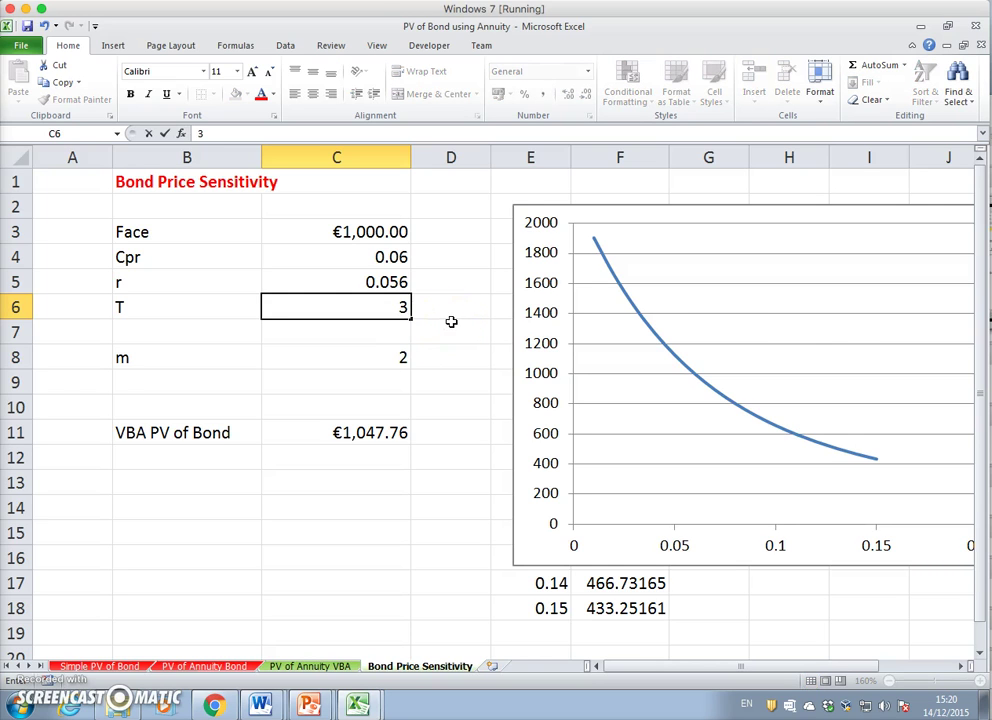
pyautogui.press('Return')
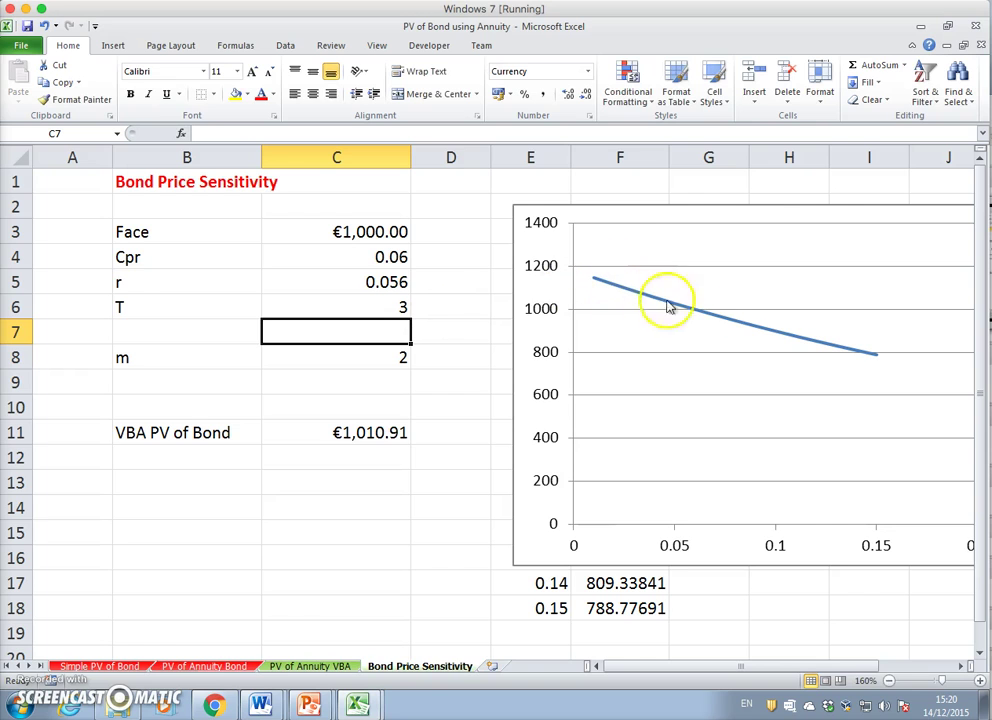
# Set the maturity T in C6 to 30
pyautogui.click(375, 306)
pyautogui.write('20')
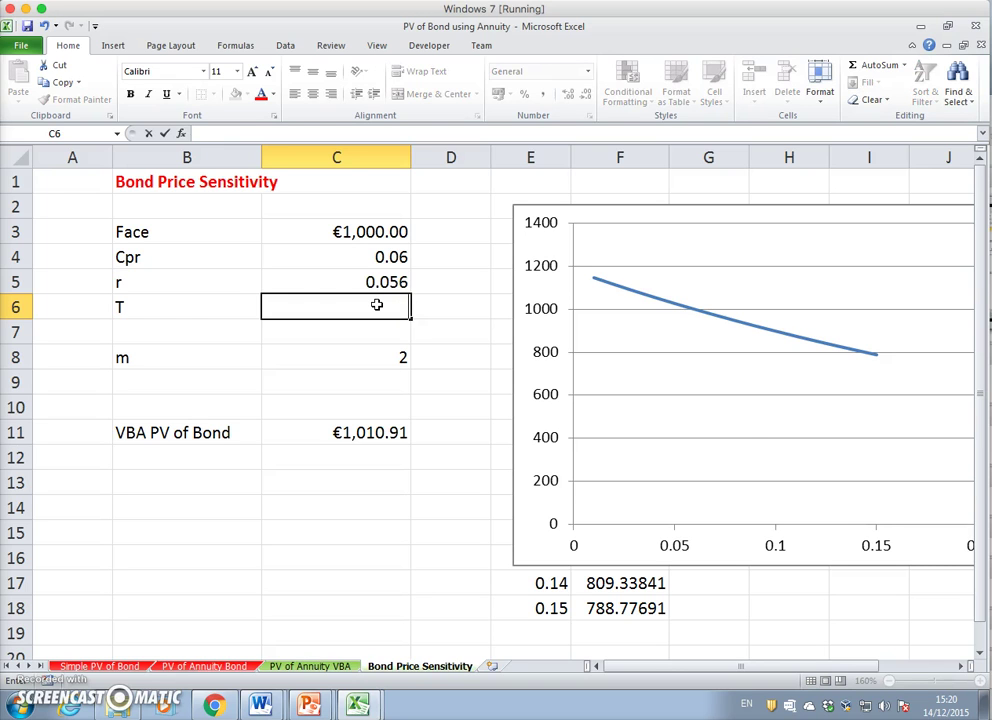
pyautogui.press('Return')
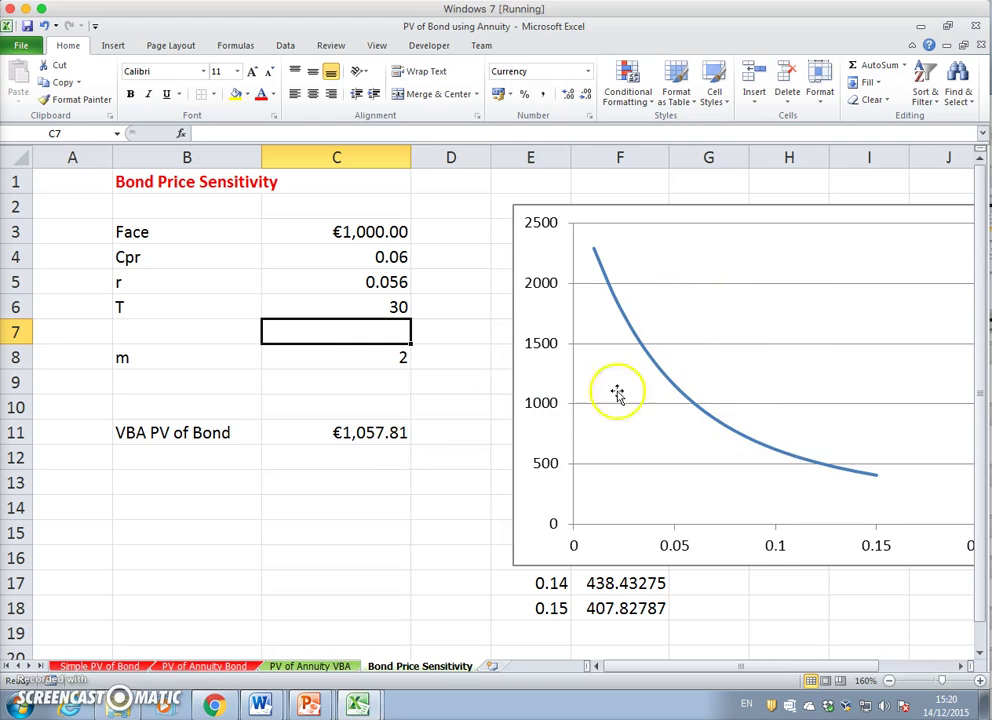
# Change the maturity T in C6 to 3
pyautogui.click(356, 305)
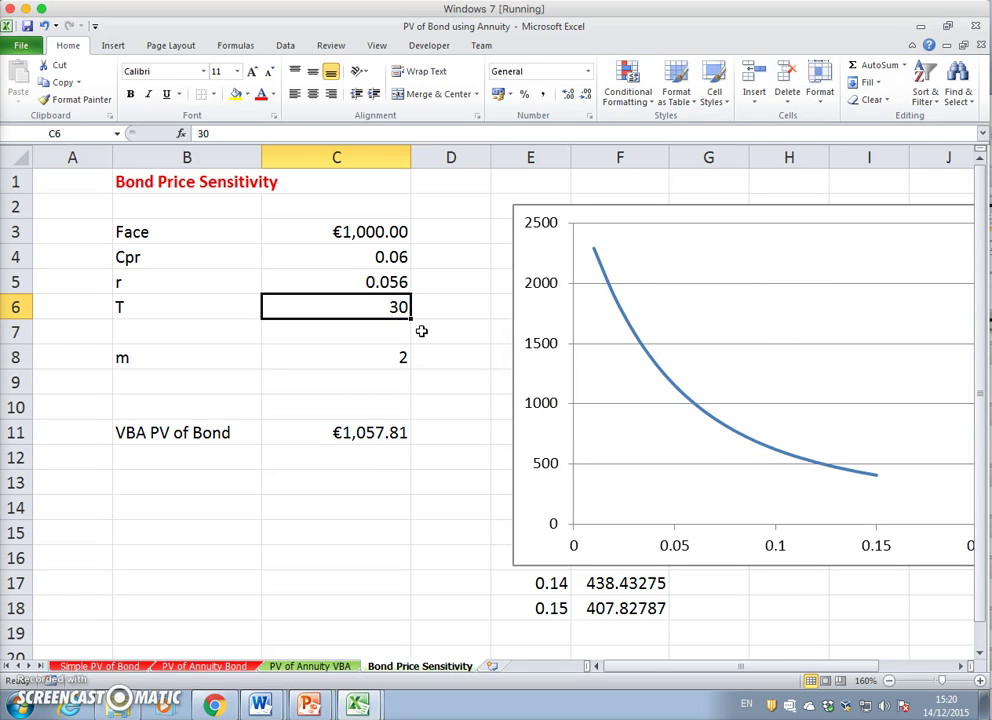
pyautogui.write('3')
pyautogui.press('Return')
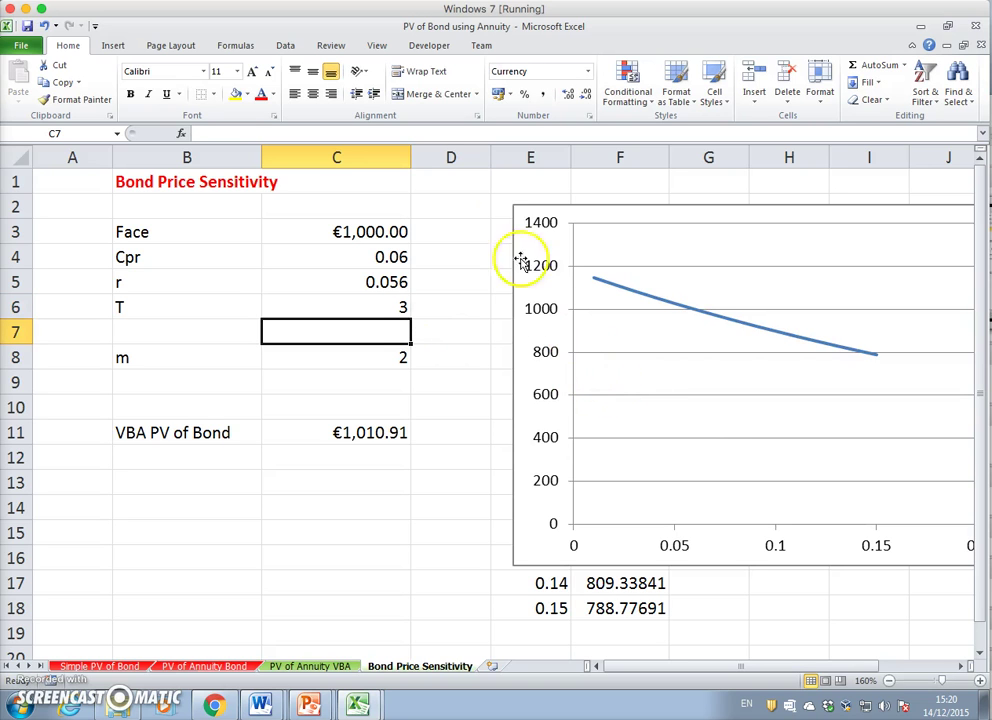
# Move the chart beside the rate and price table so that it starts at column H and leaves the data uncovered
pyautogui.click(518, 222)
pyautogui.moveTo(518, 222); pyautogui.dragTo(696, 206)
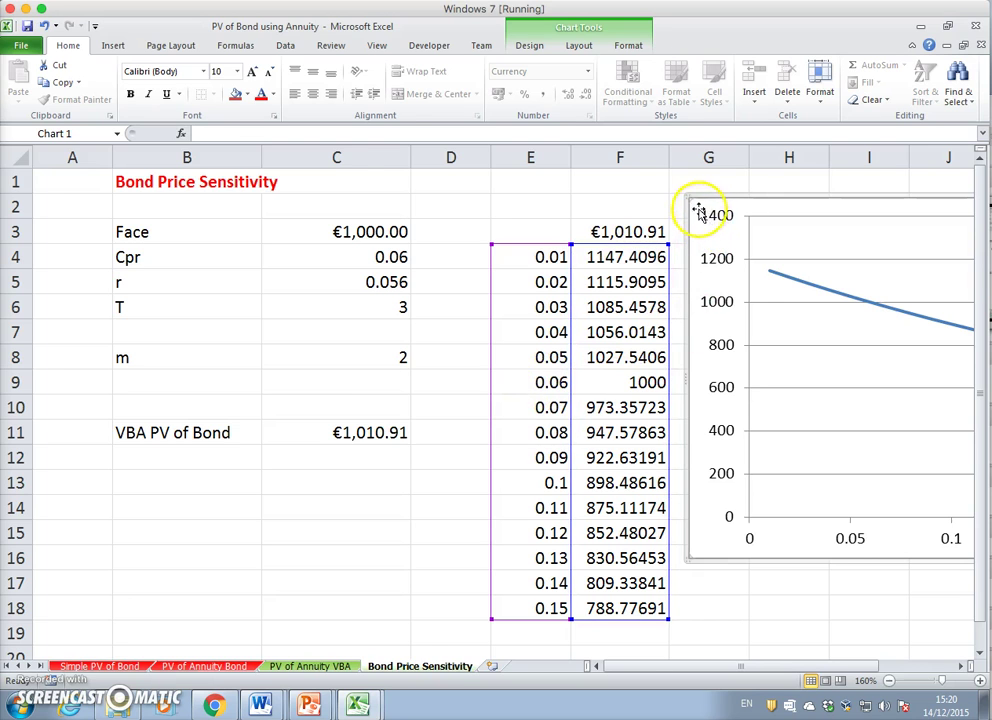
pyautogui.moveTo(704, 208); pyautogui.dragTo(352, 178)
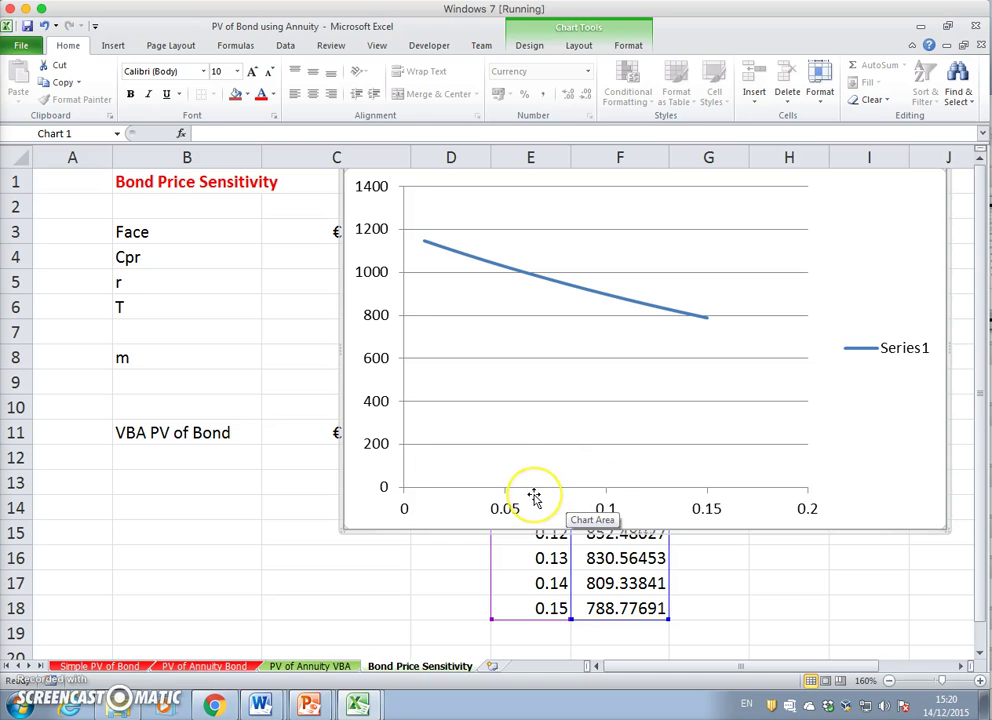
pyautogui.moveTo(347, 195); pyautogui.dragTo(766, 232)
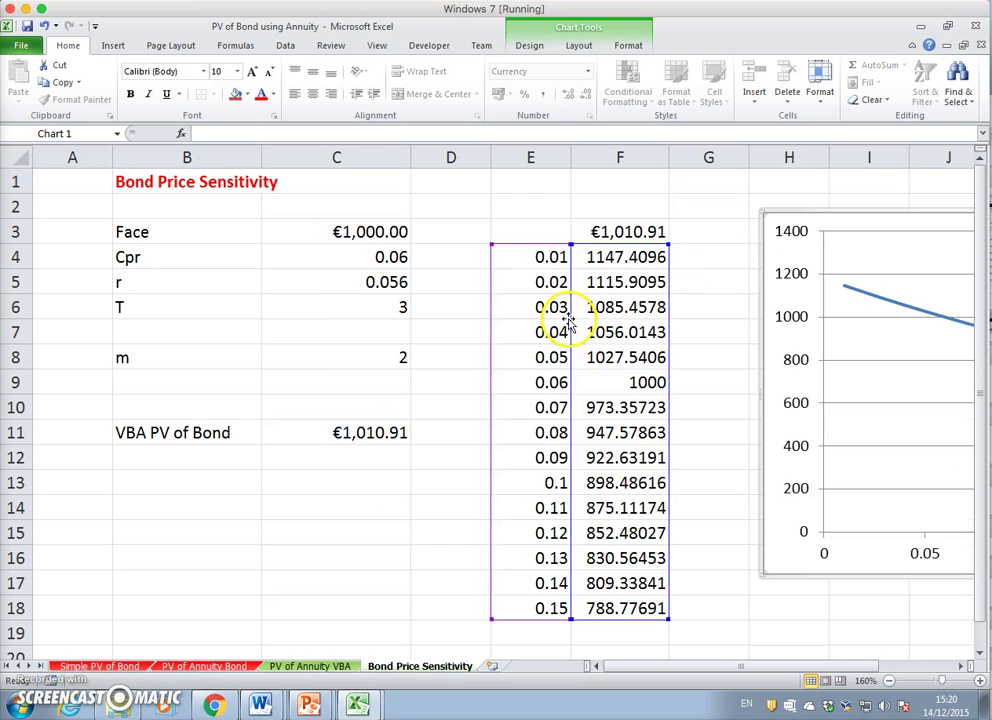
# Set the interest rate r in C5 to 0.06
pyautogui.click(367, 281)
pyautogui.write('0')
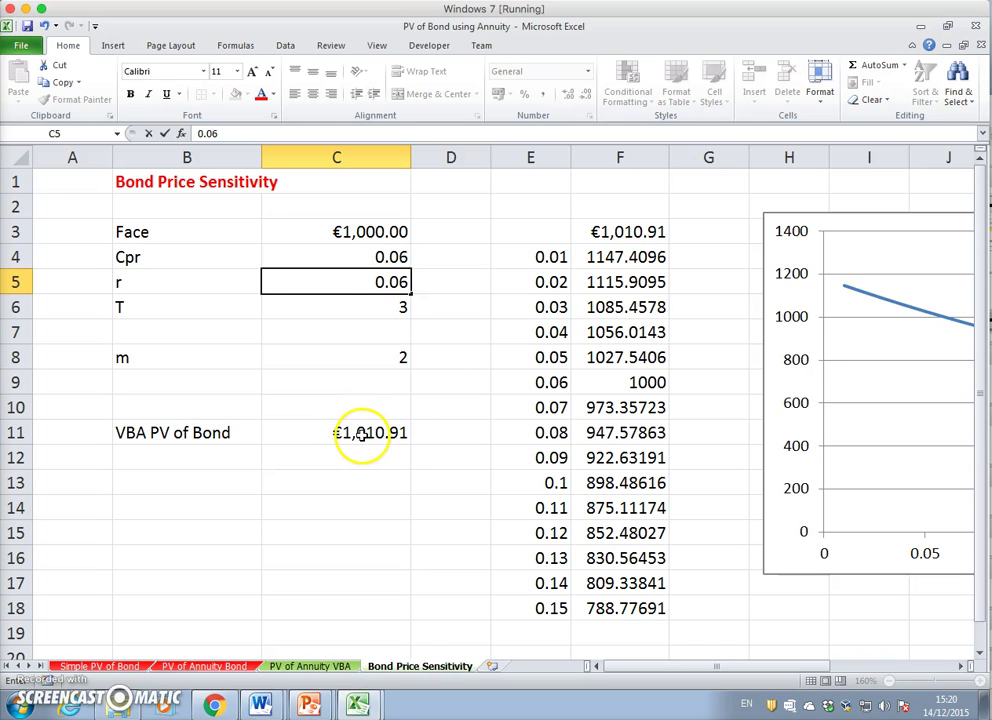
pyautogui.press('Return')
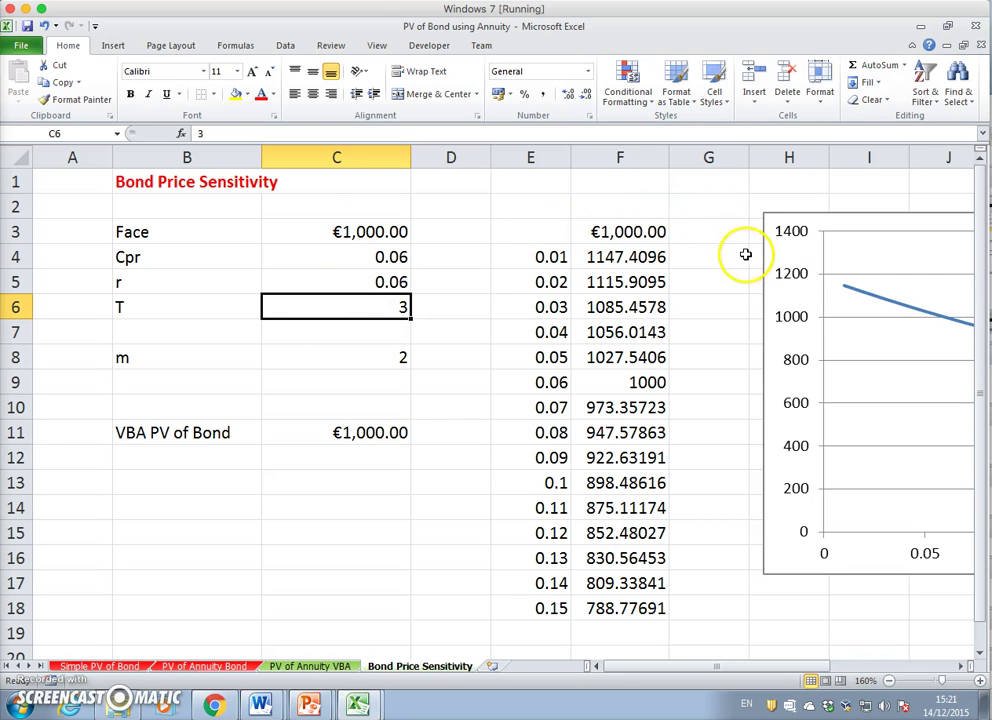
# Copy the entire Bond Price Sensitivity sheet into a new worksheet
pyautogui.click(15, 156)
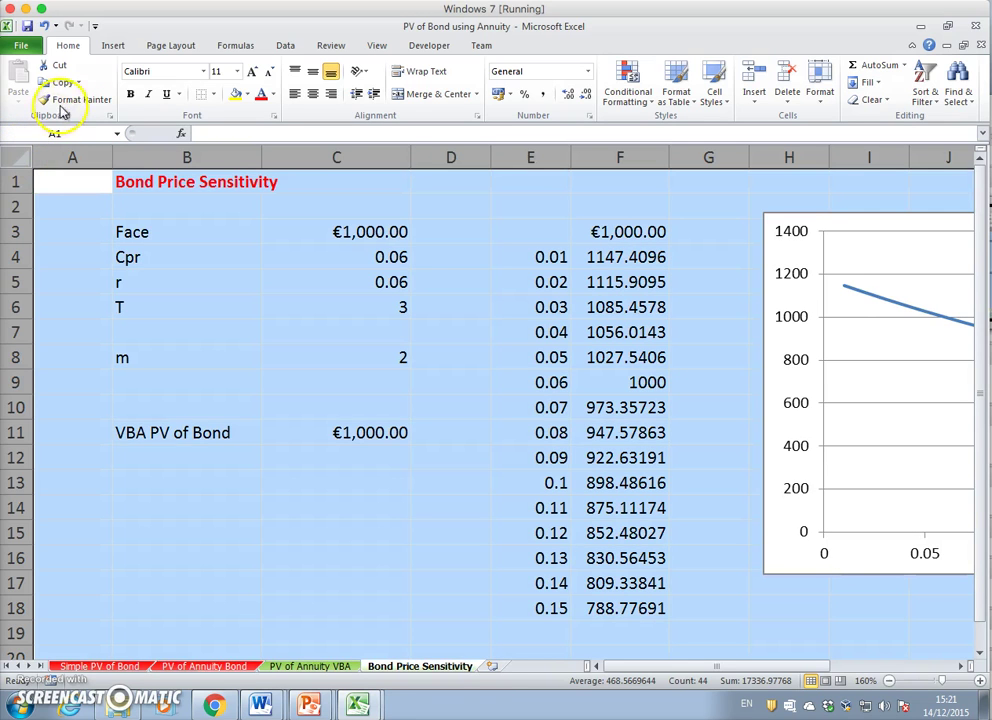
pyautogui.click(61, 84)
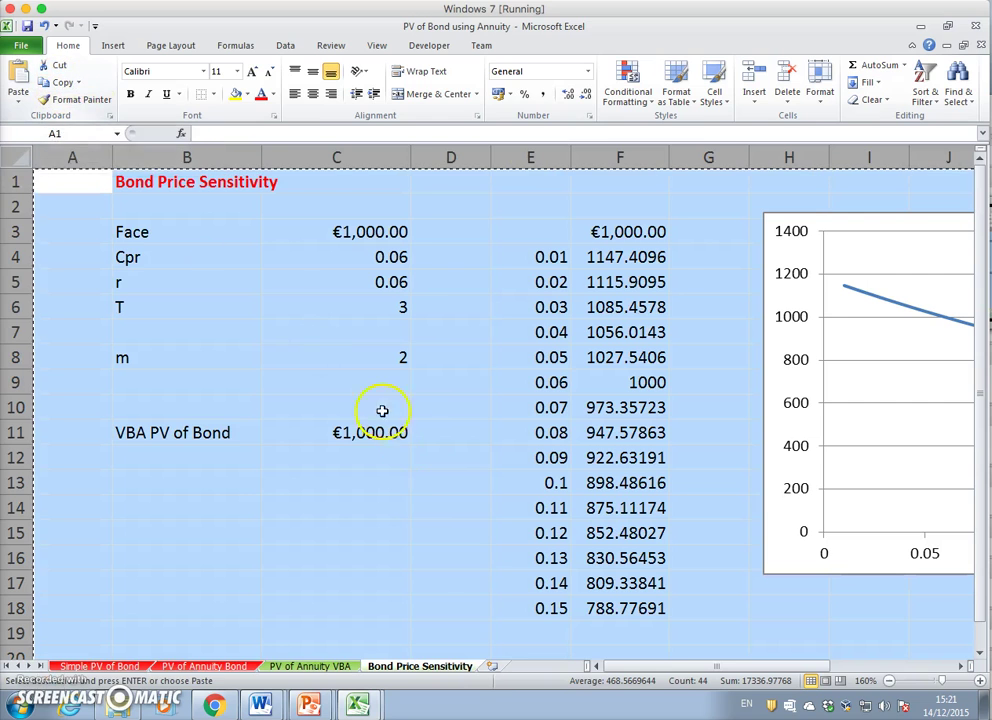
pyautogui.click(493, 667)
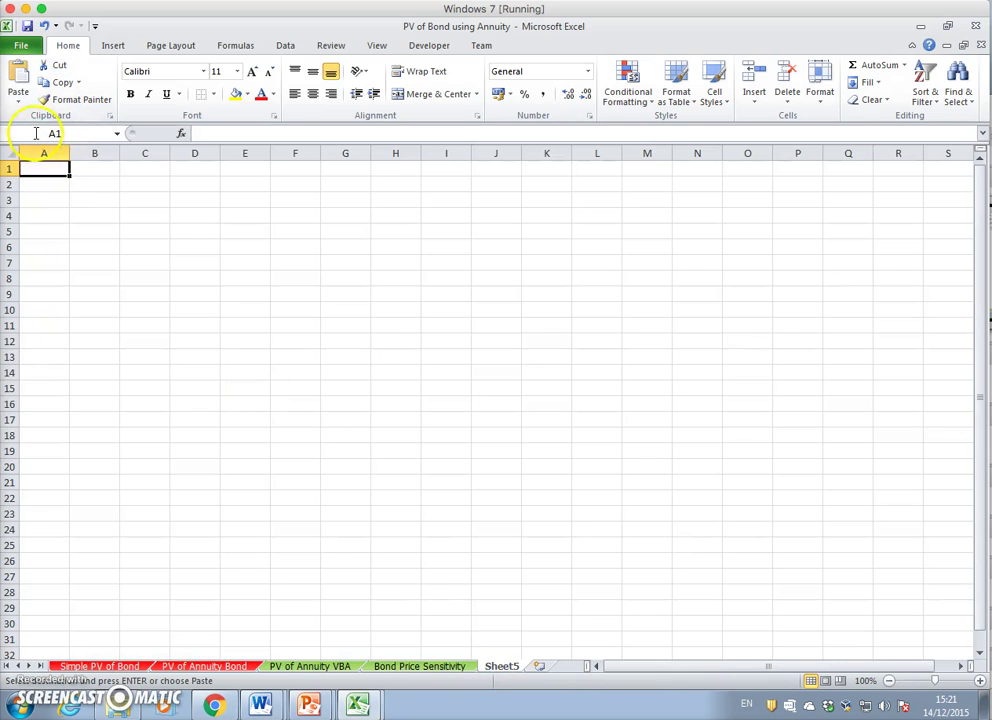
pyautogui.click(18, 72)
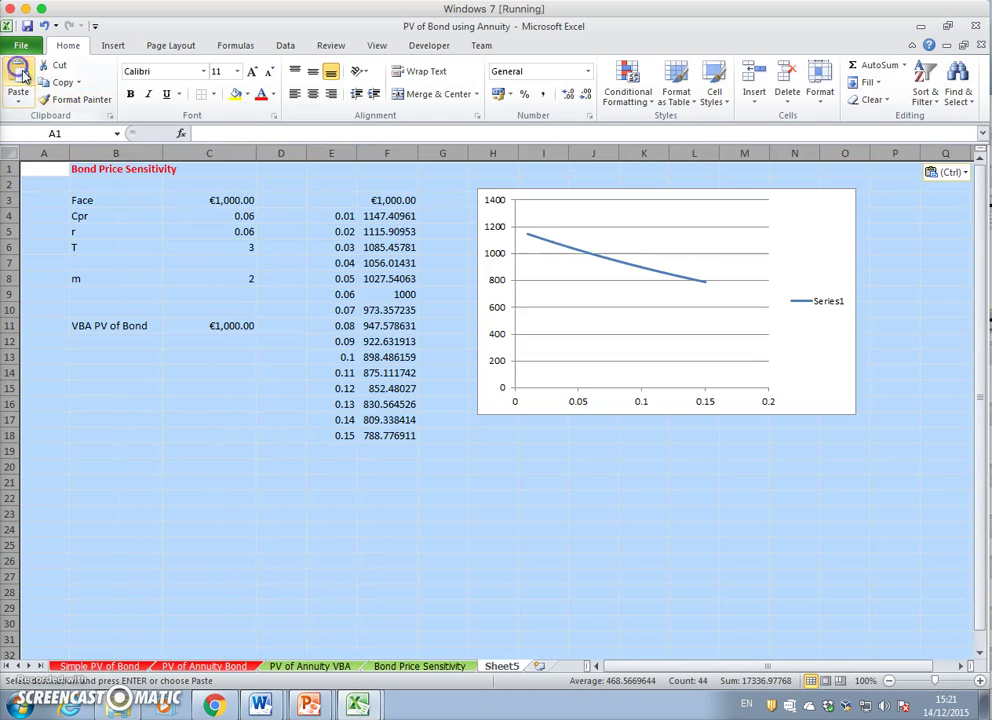
# Delete the chart from the new sheet and clear the rate and price table in E3:G19
pyautogui.click(488, 212)
pyautogui.press('Delete')
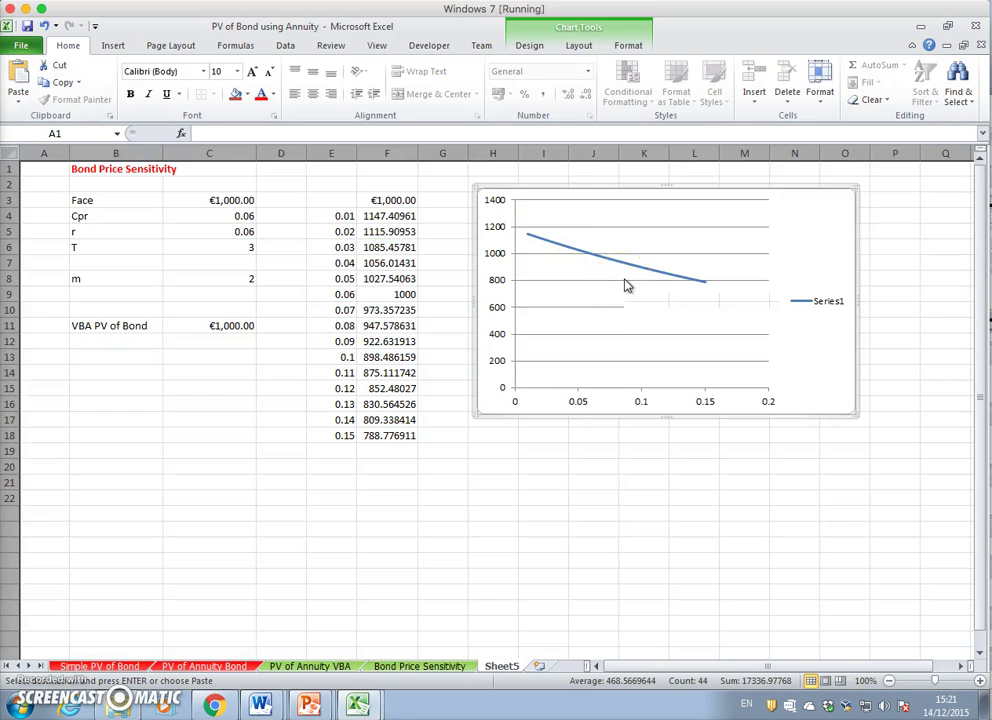
pyautogui.moveTo(326, 200); pyautogui.dragTo(433, 444)
pyautogui.press('Delete')
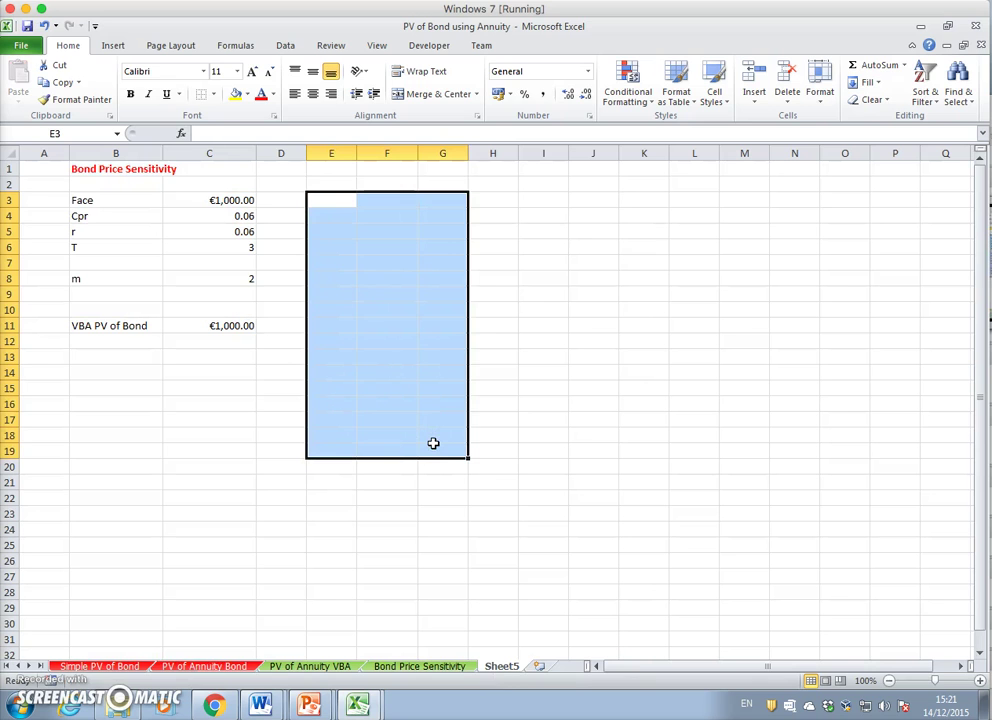
# Link cell F3 to the bond price with the formula =C11
pyautogui.scroll(-2, 496, 386)
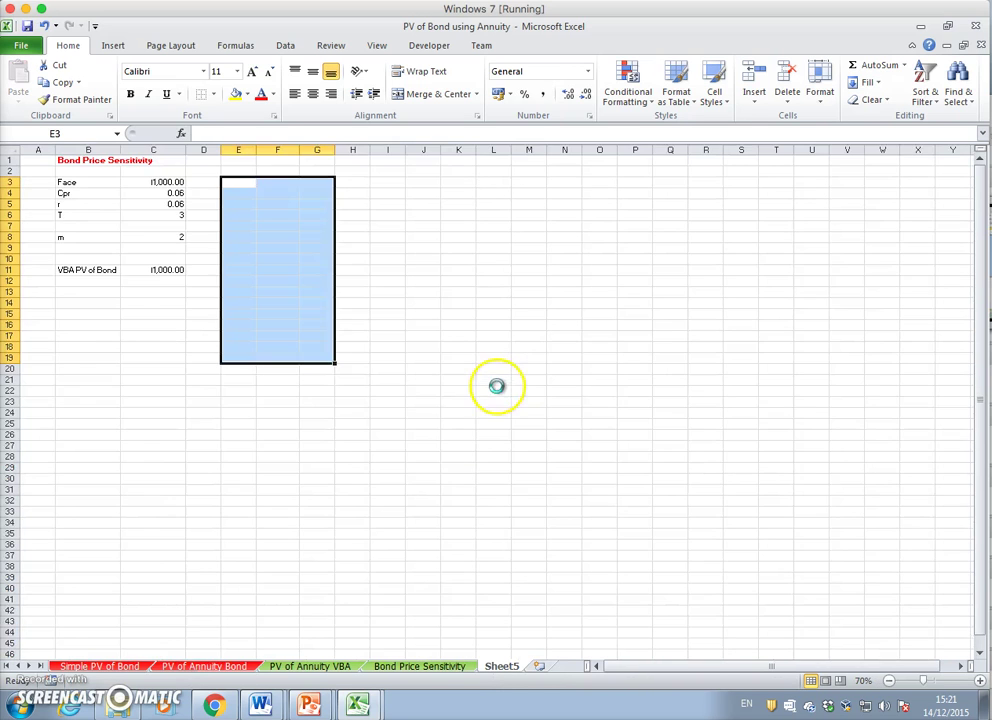
pyautogui.scroll(4, 496, 385)
pyautogui.click(438, 216)
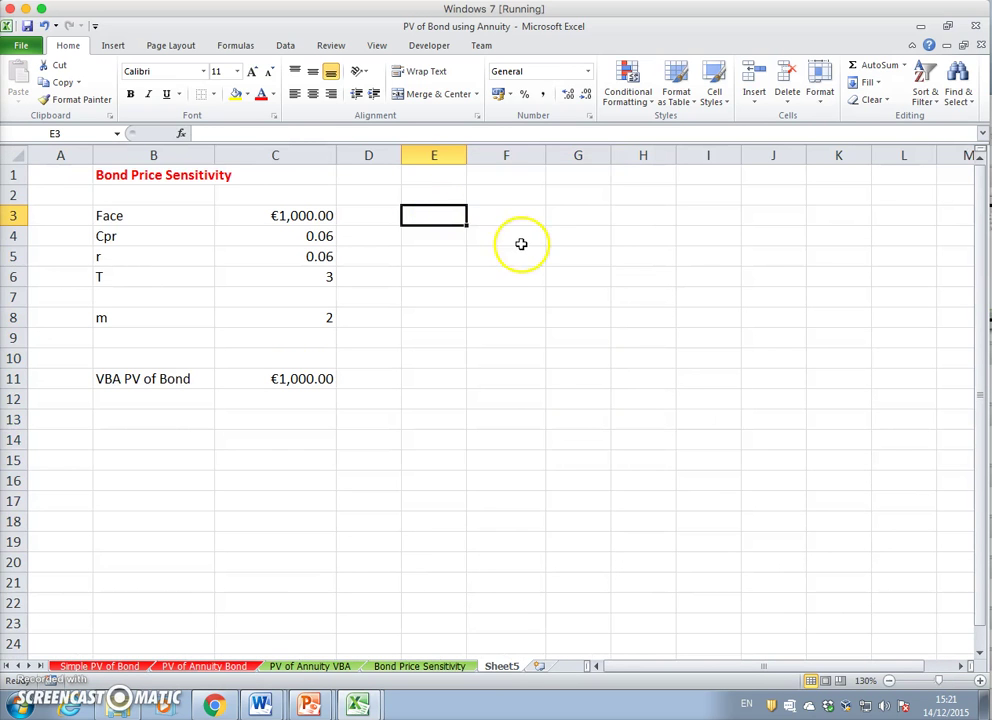
pyautogui.write('=')
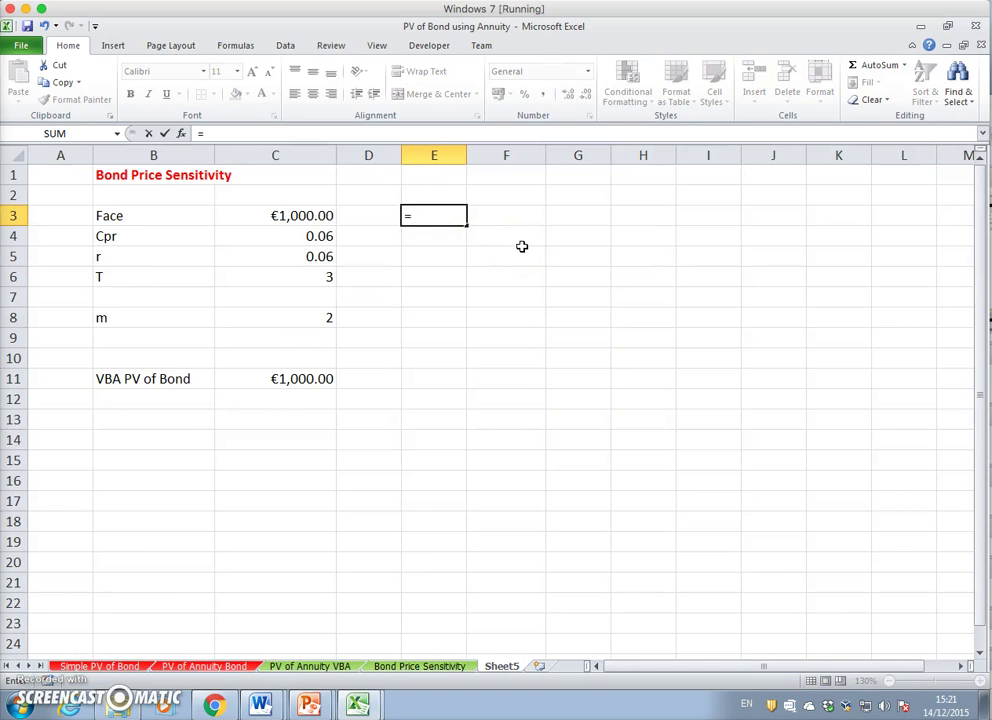
pyautogui.press('Escape')
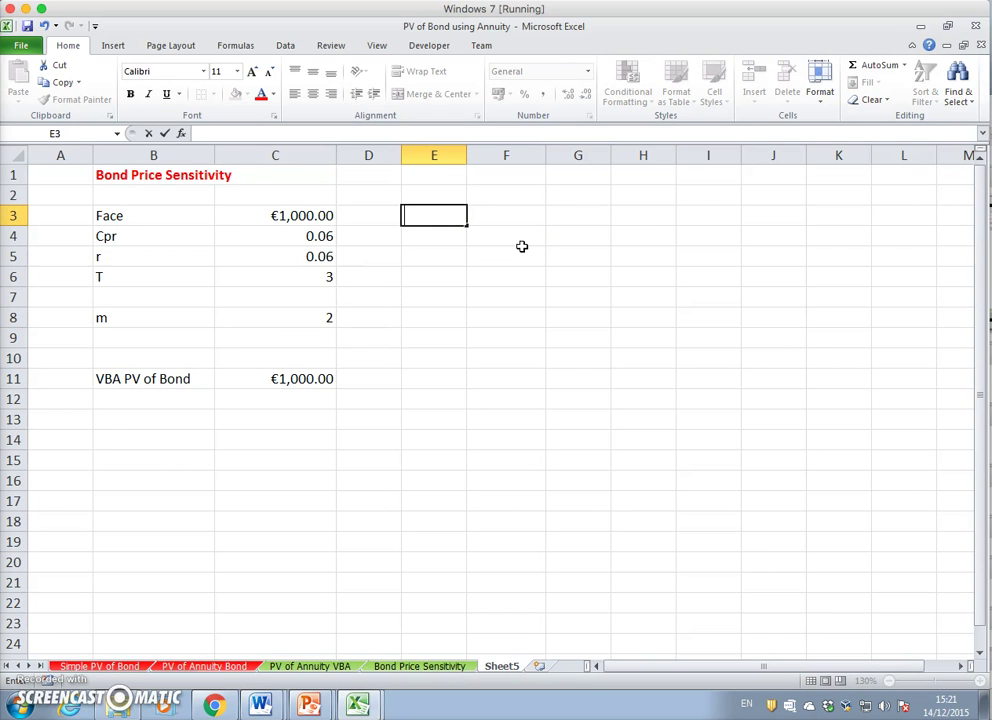
pyautogui.press('Tab')
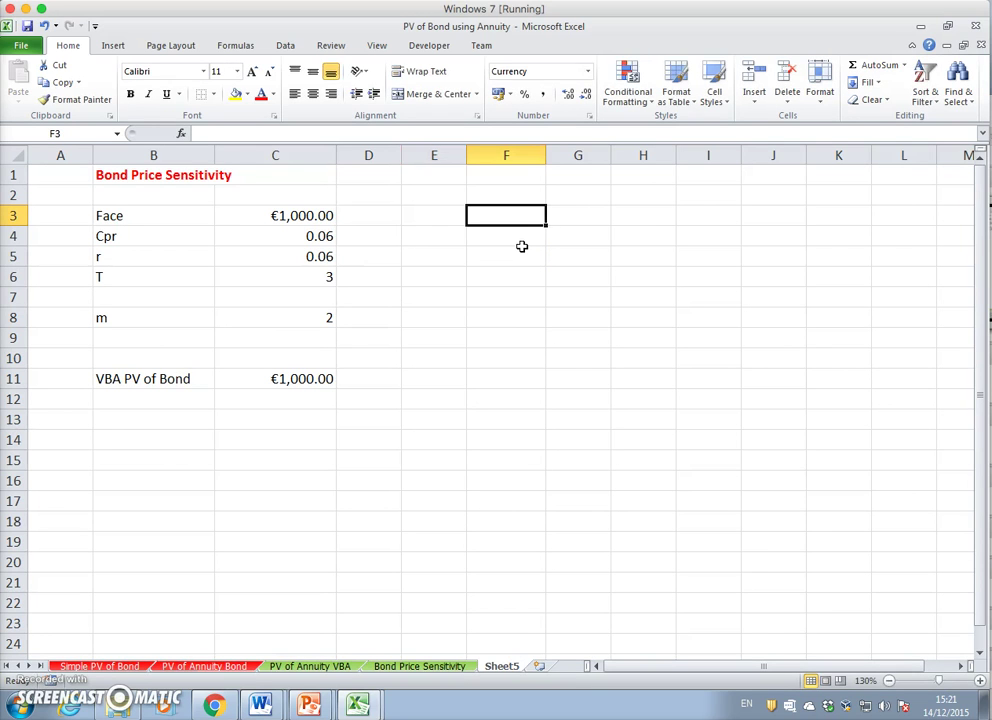
pyautogui.write('=')
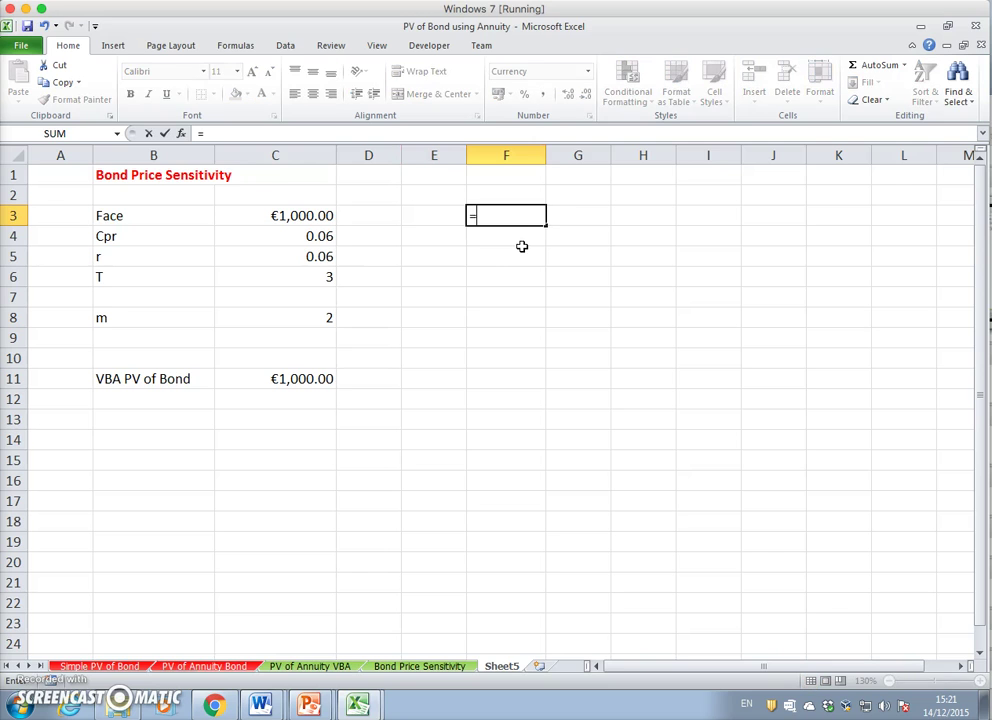
pyautogui.click(318, 378)
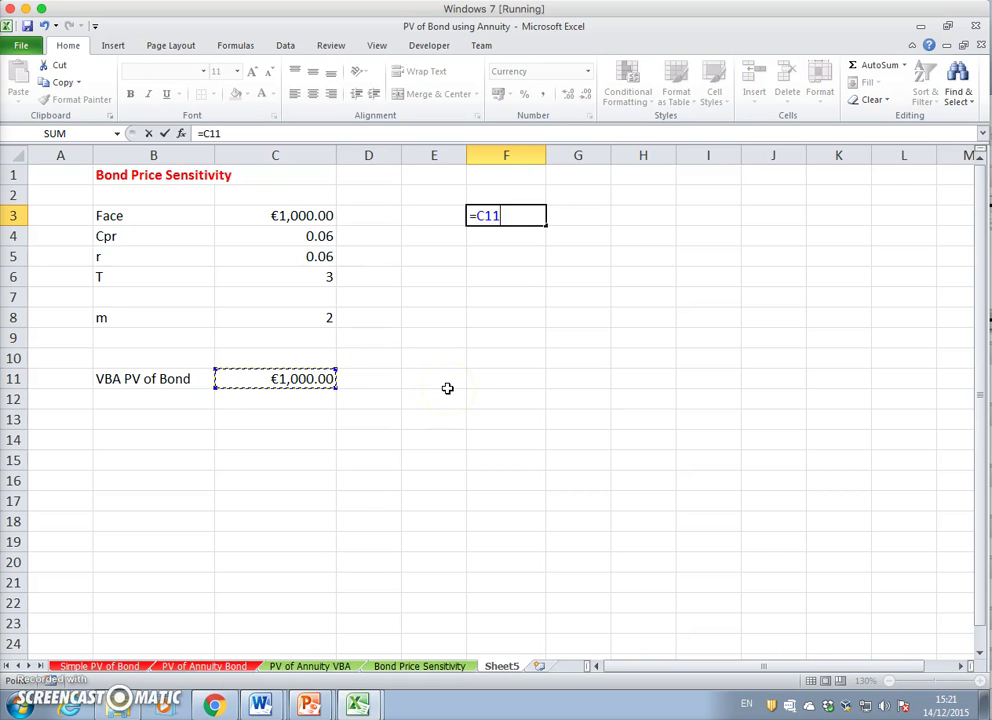
pyautogui.press('Return')
# Inspect the PVBm formula behind the VBA PV of Bond value in C11
pyautogui.click(299, 376)
pyautogui.doubleClick(301, 378)
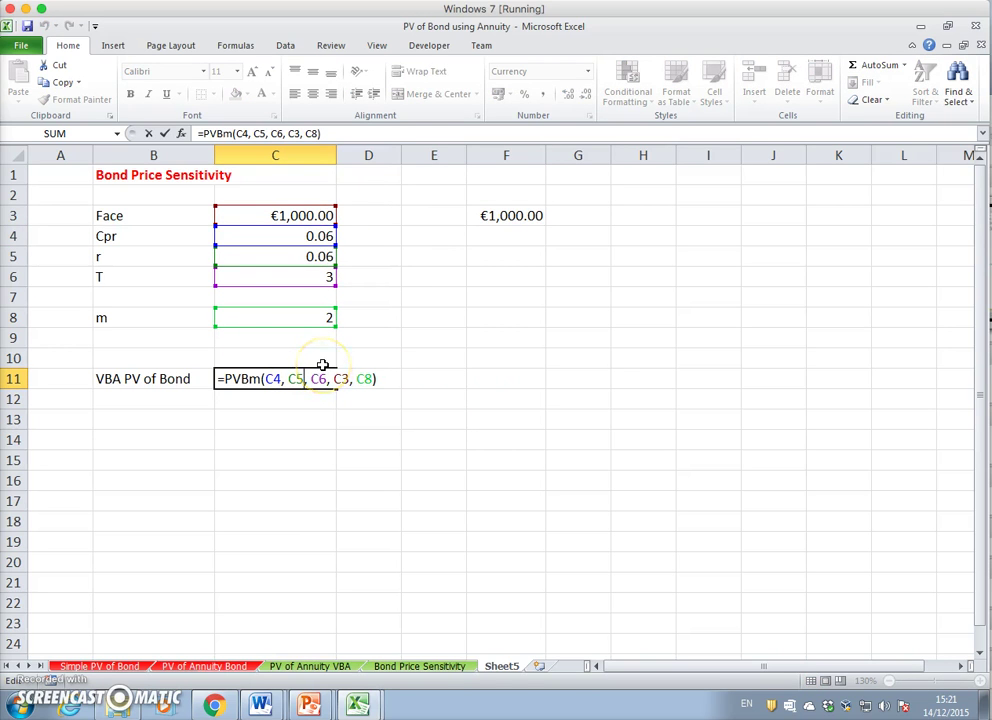
pyautogui.press('Return')
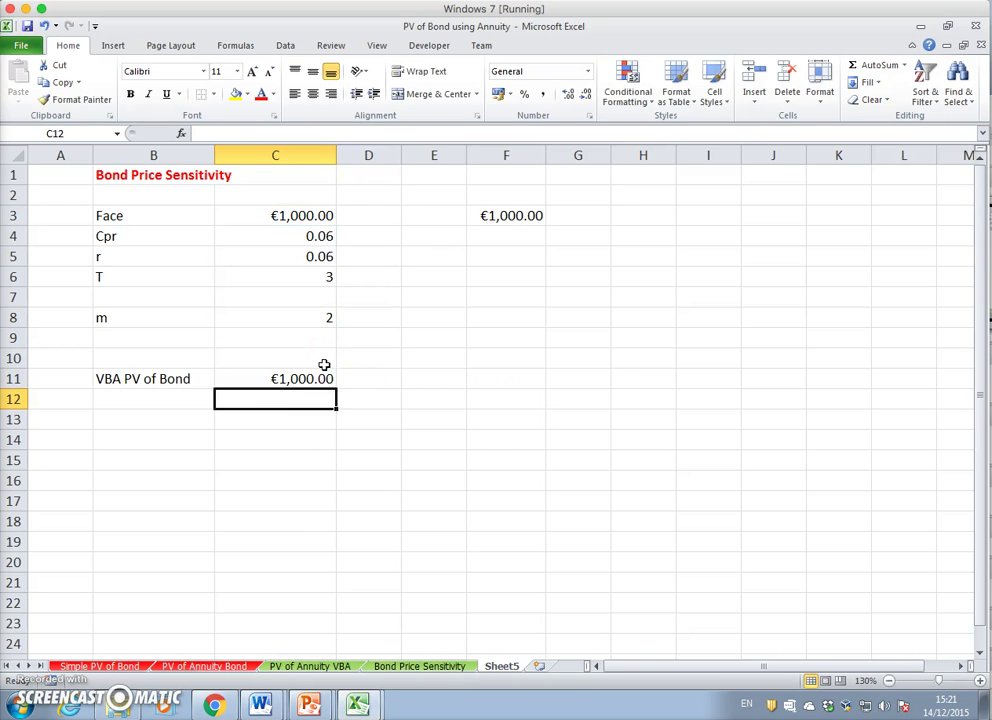
# Enter maturities 3, 5 and 10 from G3 across row 3, and extend the series in steps of 5 to 30 in M3
pyautogui.click(579, 215)
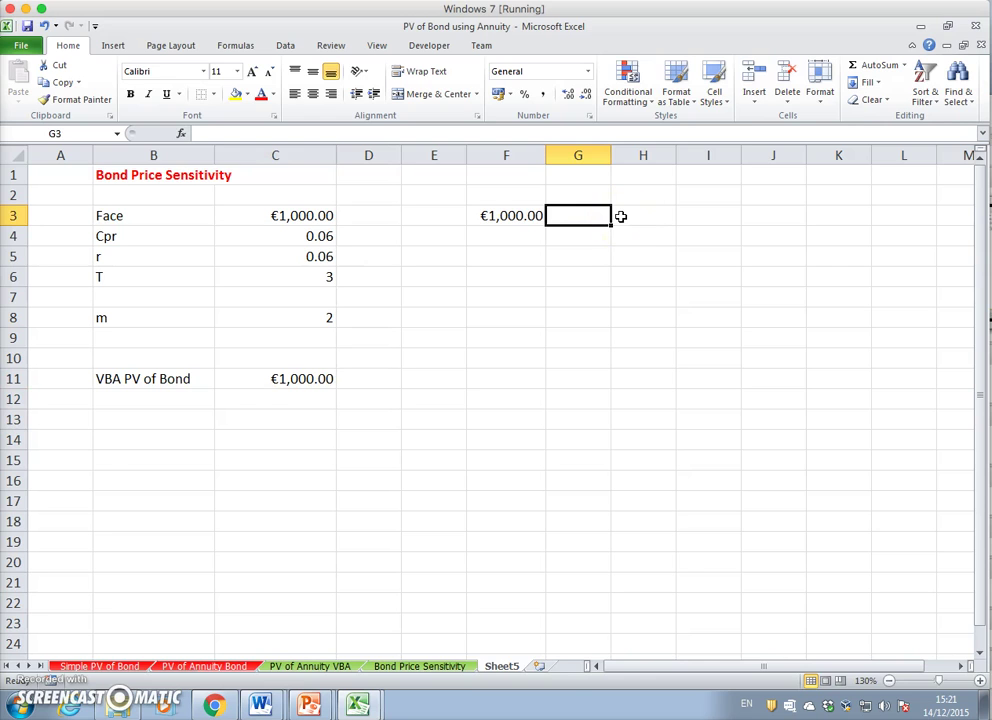
pyautogui.write('3')
pyautogui.click(620, 216)
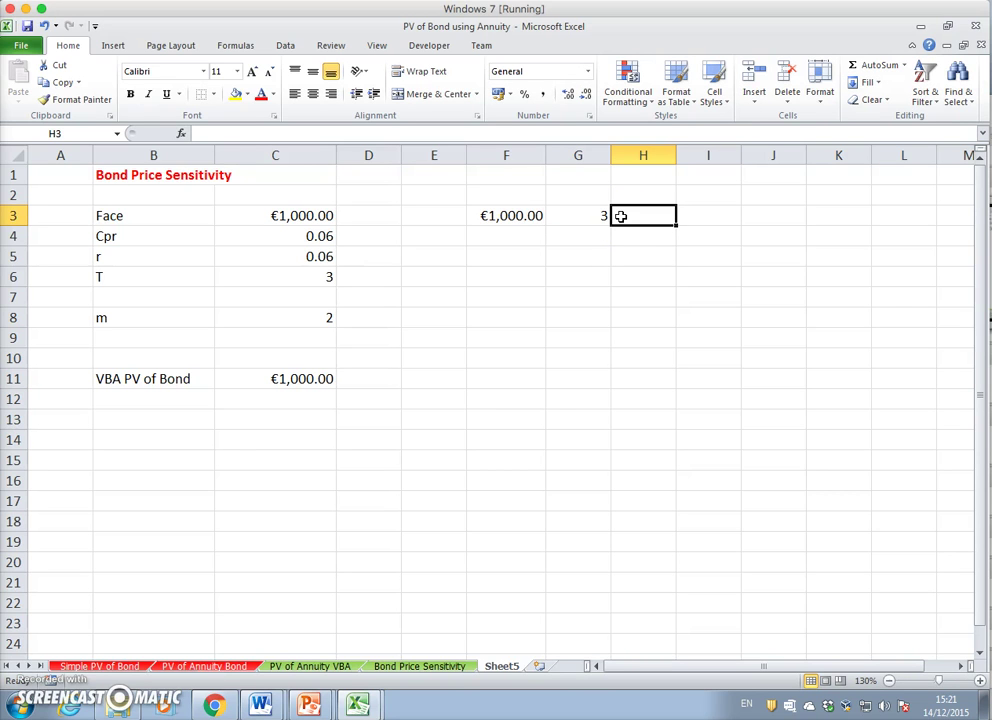
pyautogui.write('4')
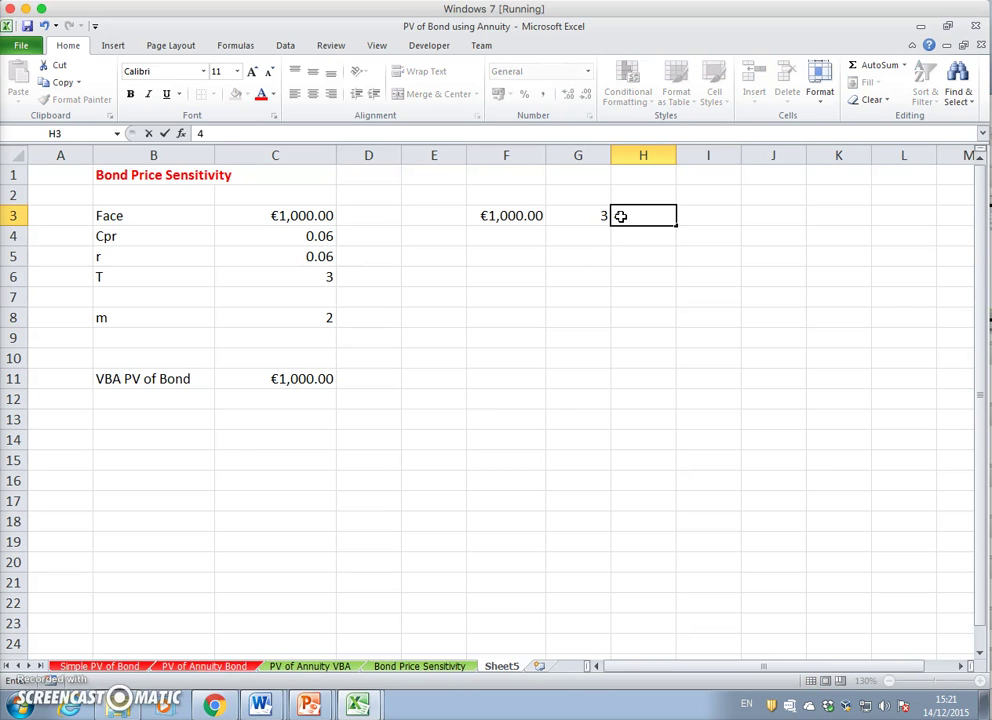
pyautogui.press('Tab')
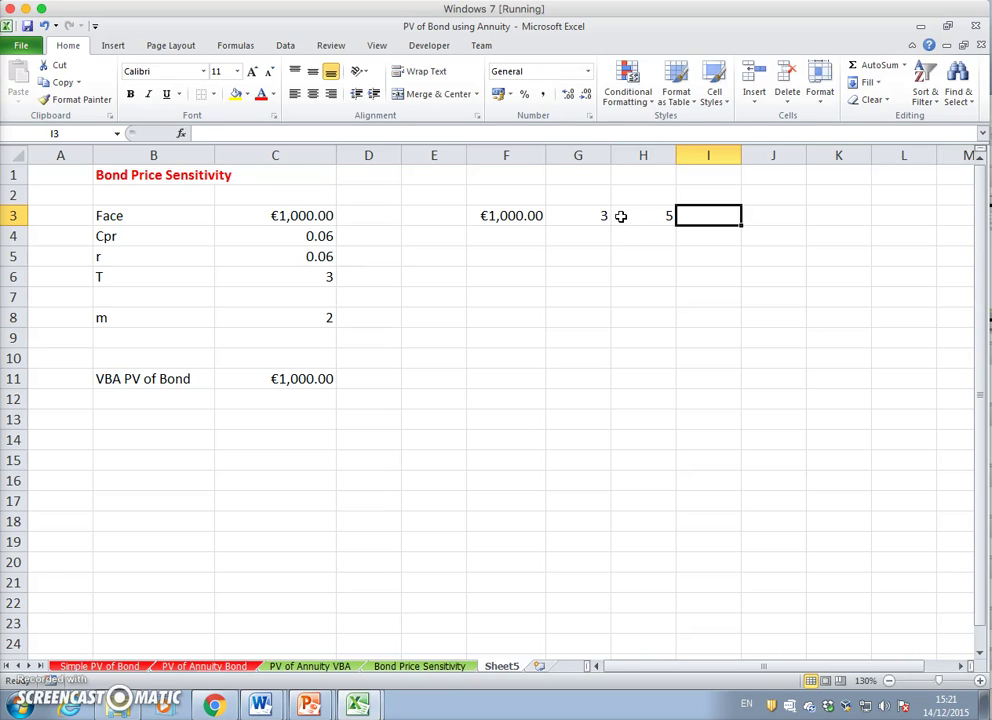
pyautogui.write('10')
pyautogui.press('Tab')
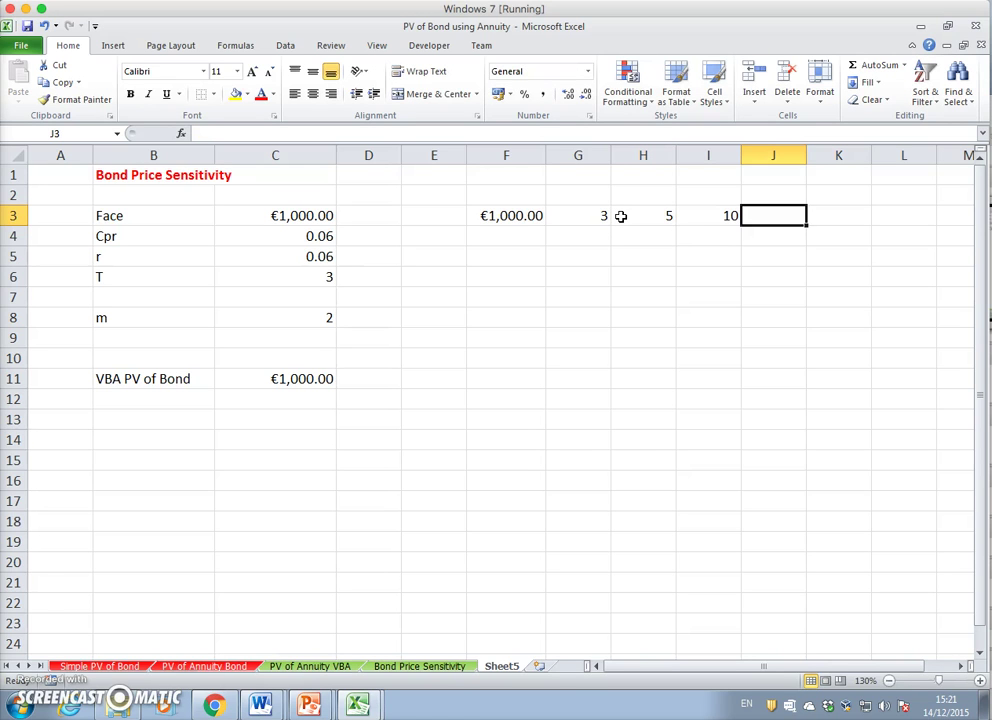
pyautogui.moveTo(668, 215); pyautogui.dragTo(816, 222)
pyautogui.click(624, 317)
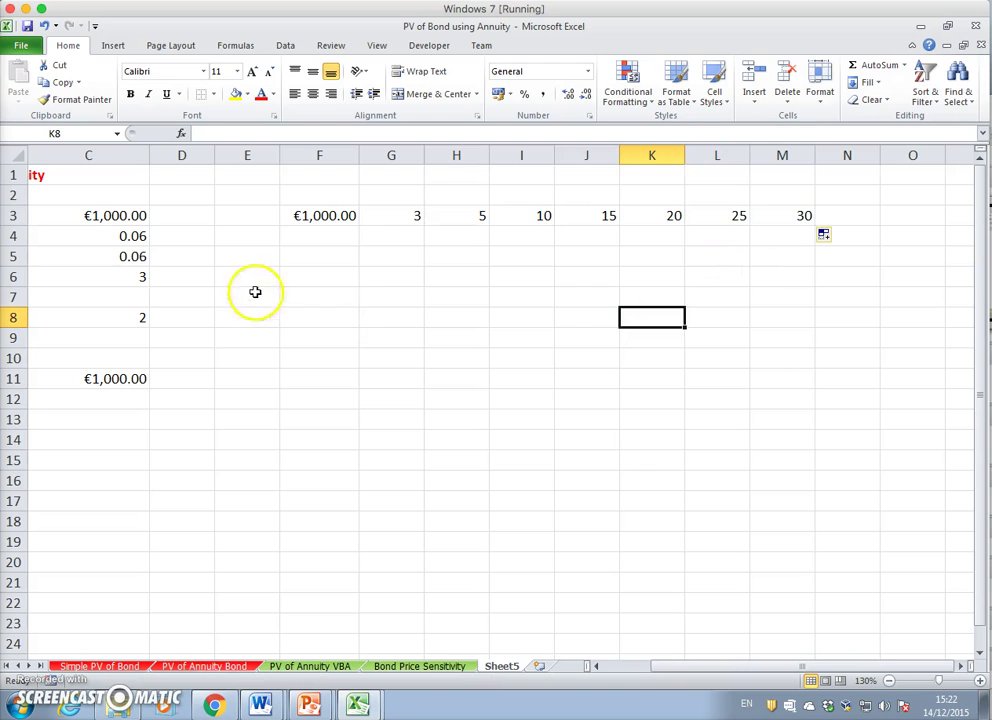
# Enter rates 0.01 and 0.02 in F4 and F5, and fill the series down to 0.15 in F18
pyautogui.click(292, 242)
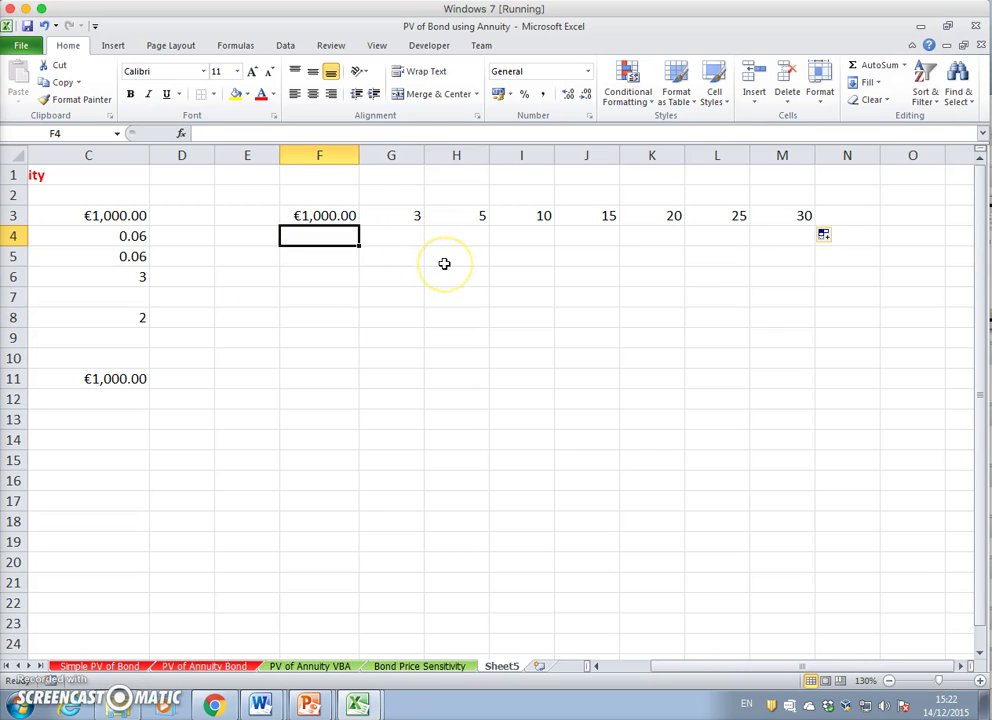
pyautogui.write('0.01')
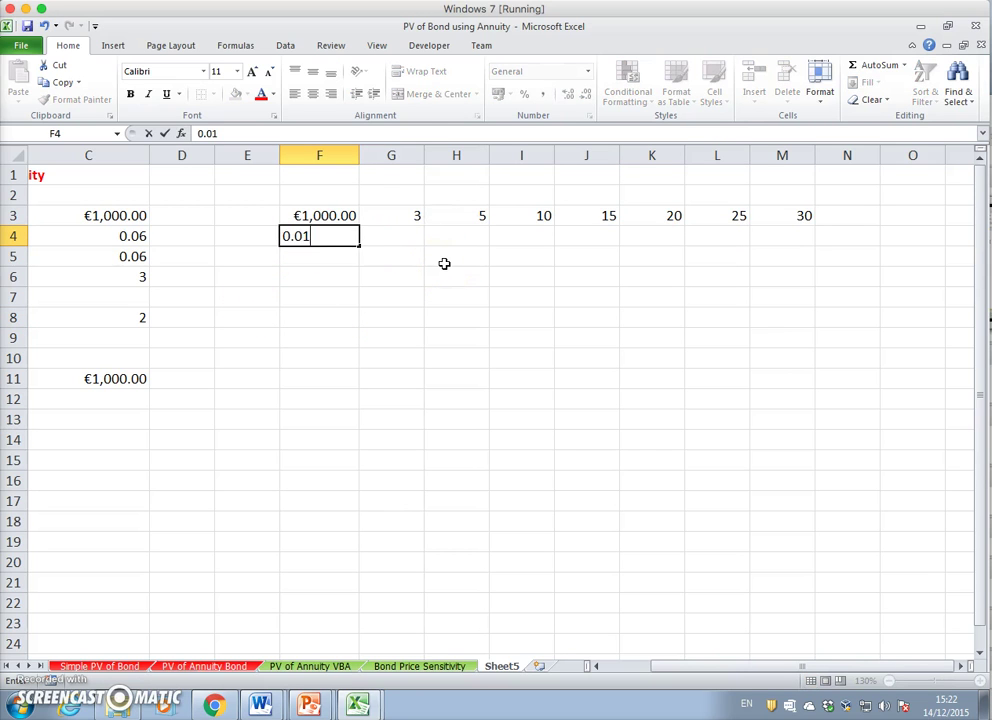
pyautogui.press('Return')
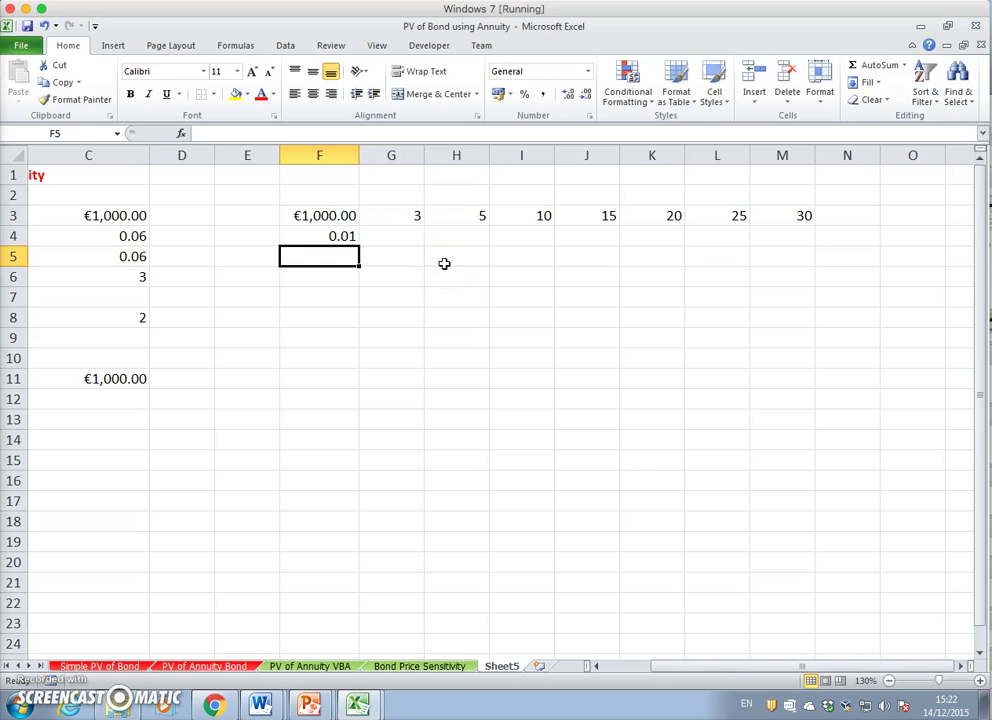
pyautogui.write('0.02')
pyautogui.press('Return')
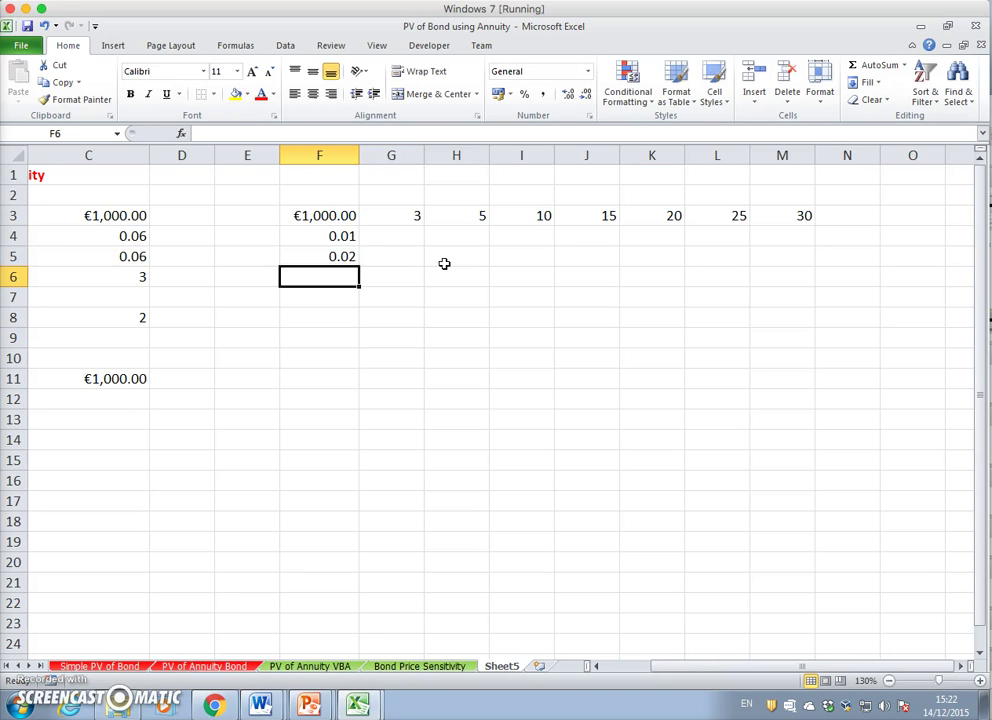
pyautogui.moveTo(334, 235); pyautogui.dragTo(379, 532)
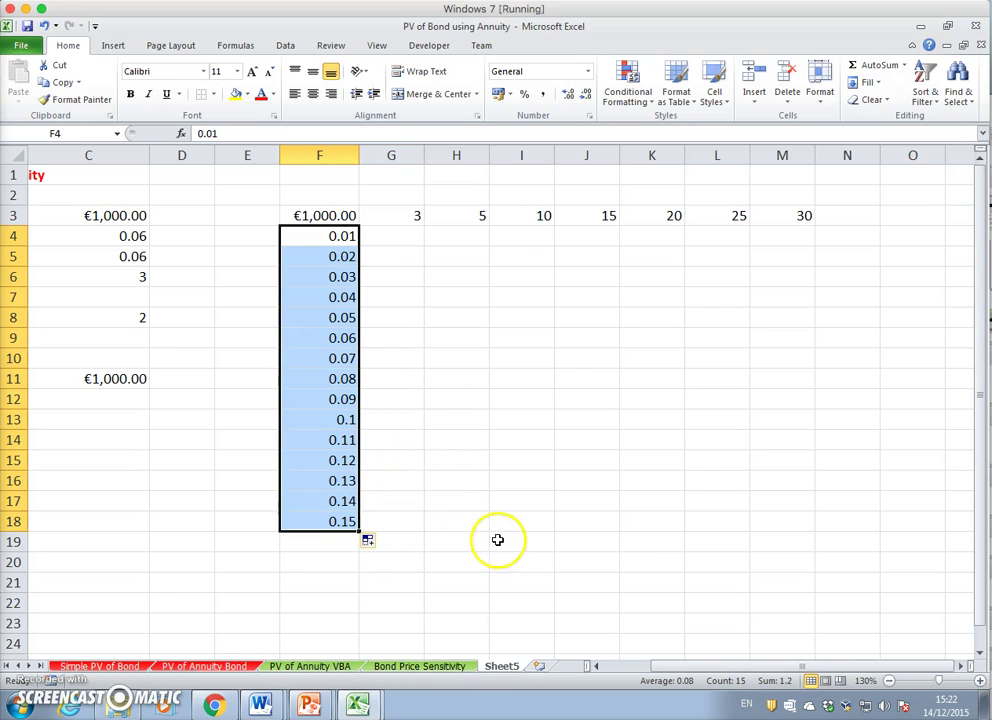
# Create a two-way What-If data table over F3:M18 with row input cell C6 (T) and column input cell C5 (r)
pyautogui.click(889, 681)
pyautogui.click(889, 681)
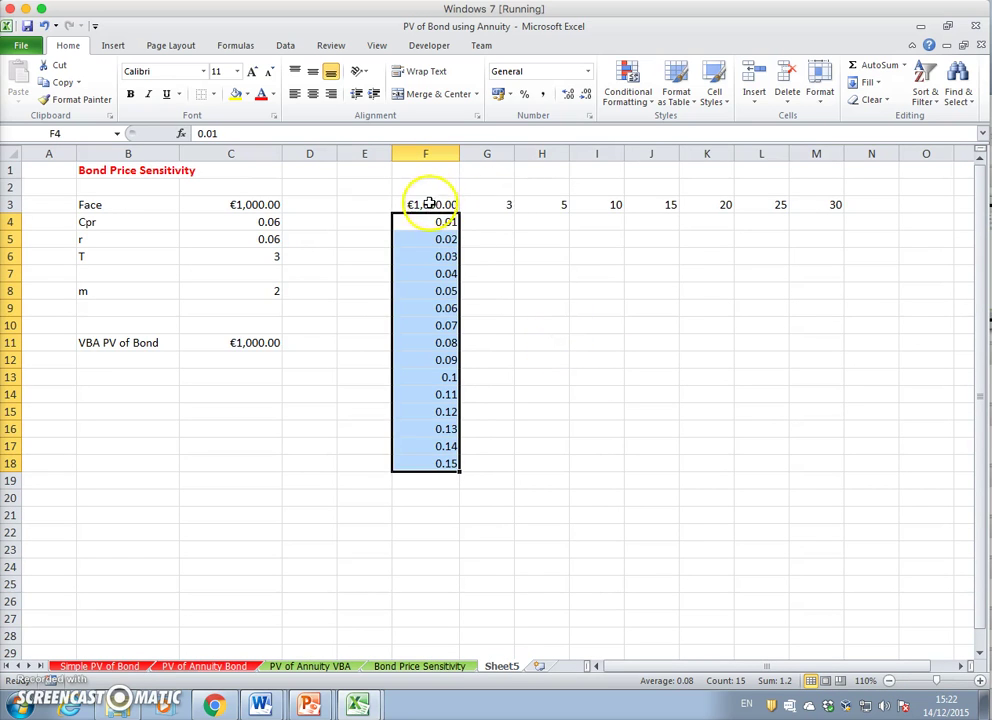
pyautogui.moveTo(432, 204); pyautogui.dragTo(807, 460)
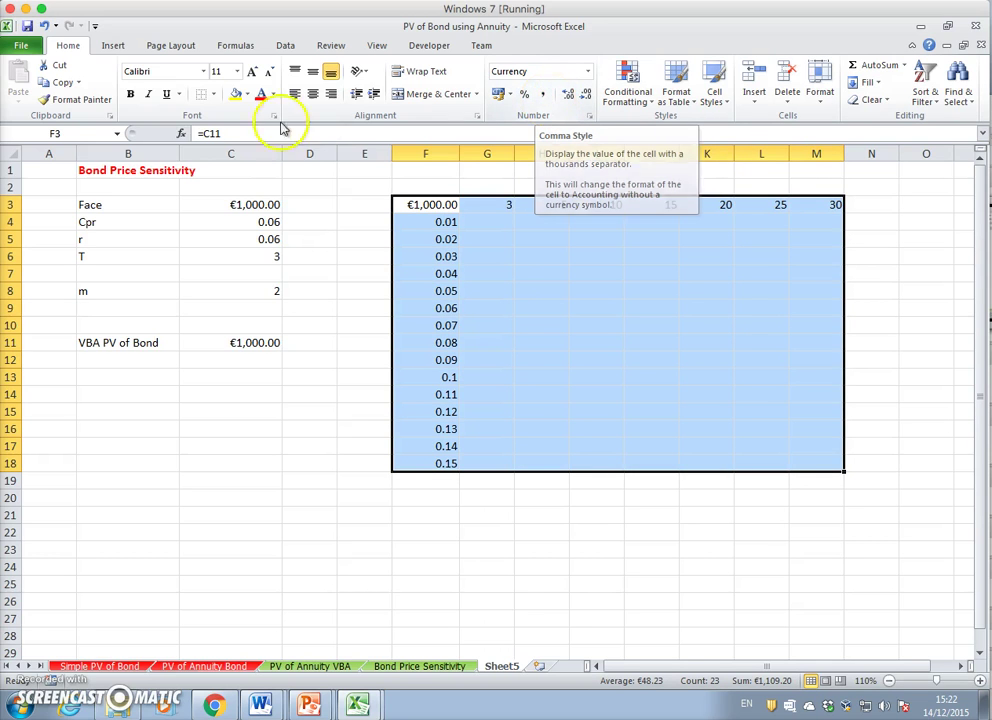
pyautogui.click(286, 45)
pyautogui.click(702, 102)
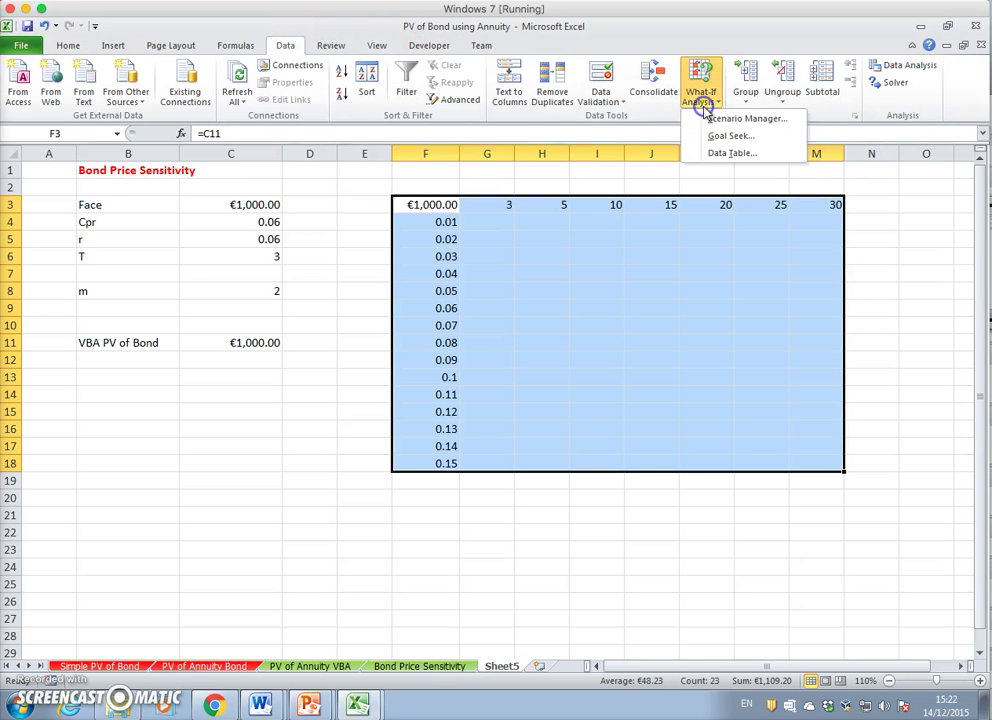
pyautogui.click(714, 154)
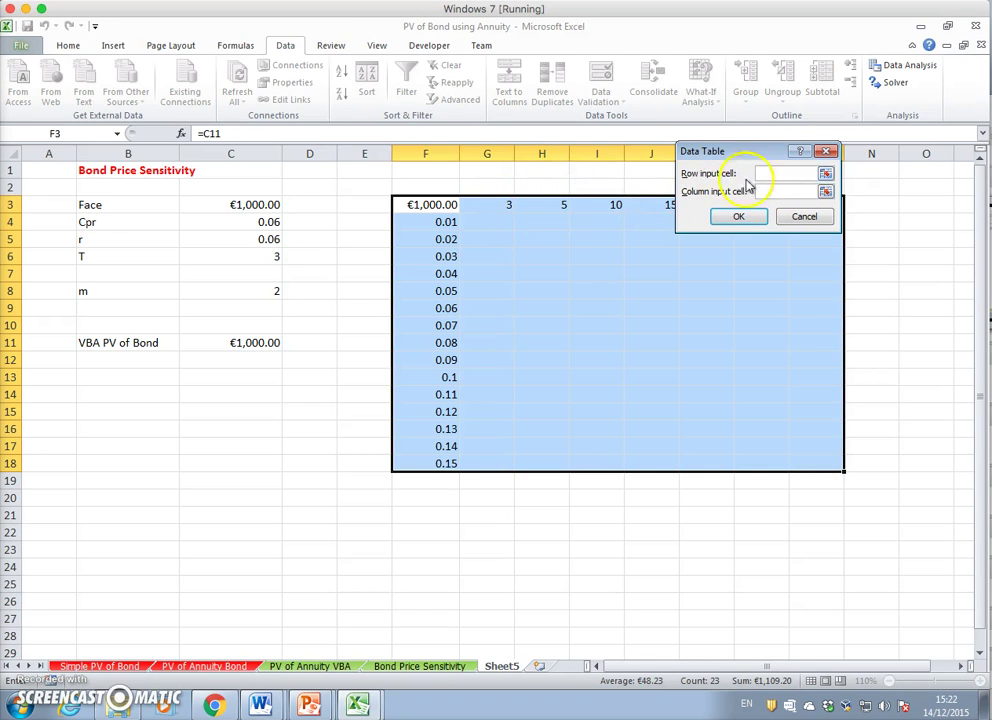
pyautogui.click(244, 257)
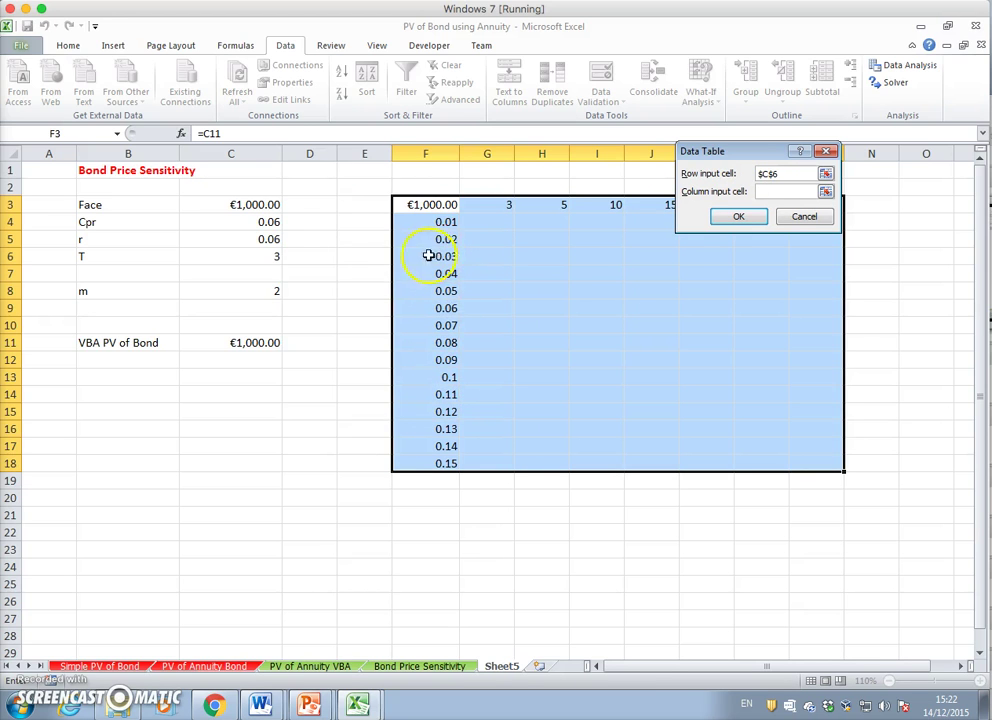
pyautogui.click(268, 241)
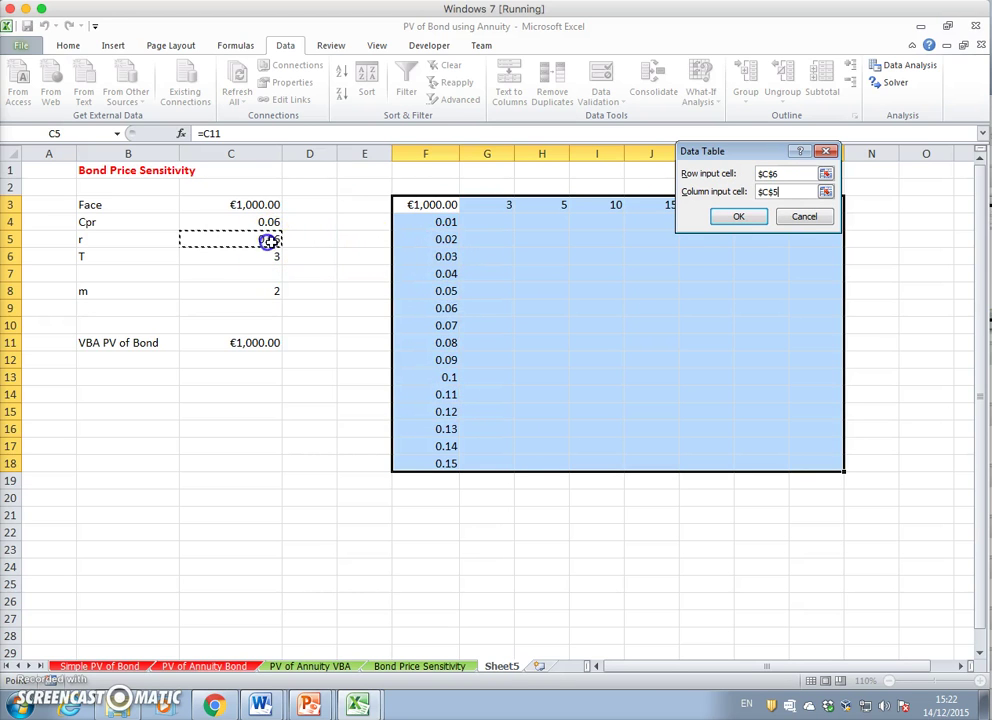
pyautogui.click(738, 218)
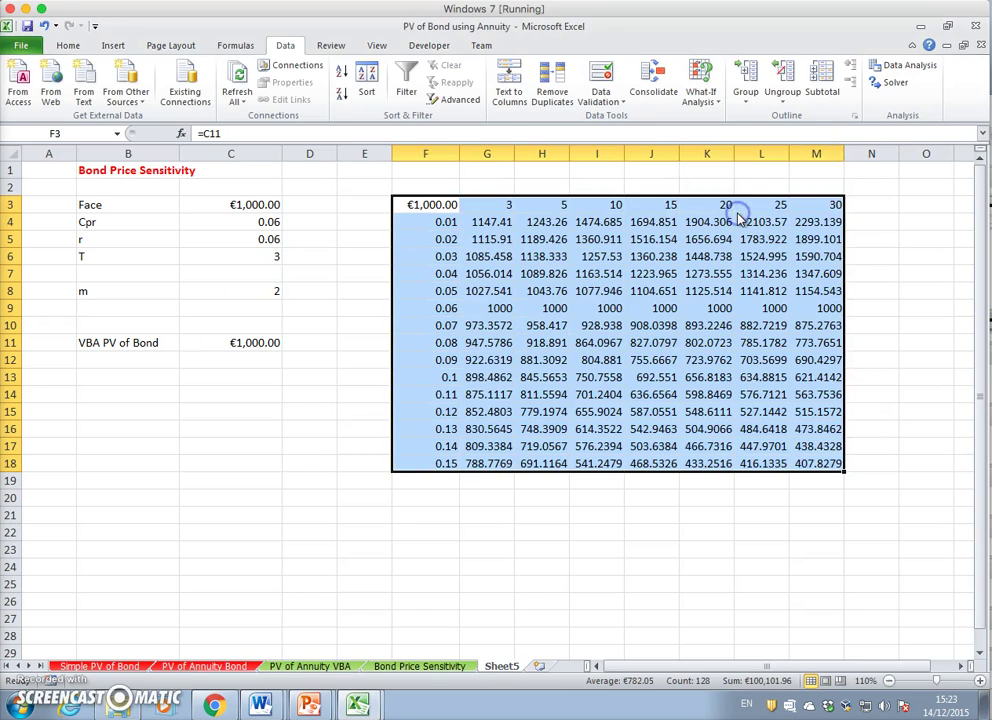
pyautogui.click(881, 305)
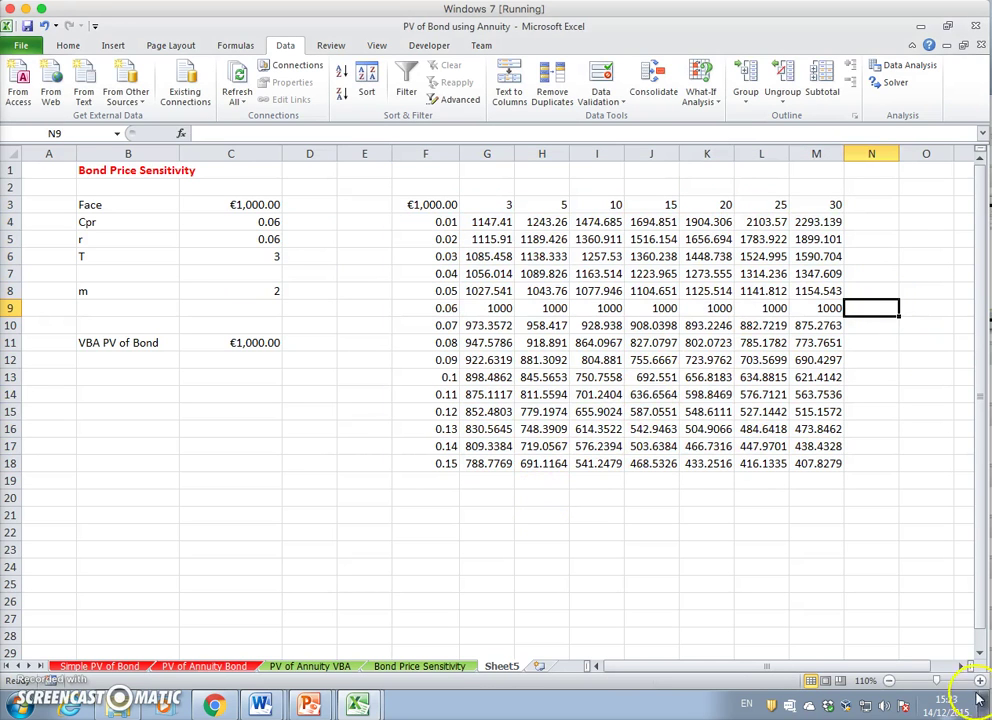
# Start a linked copy of the data table by entering =F3 in cell O3
pyautogui.click(960, 665)
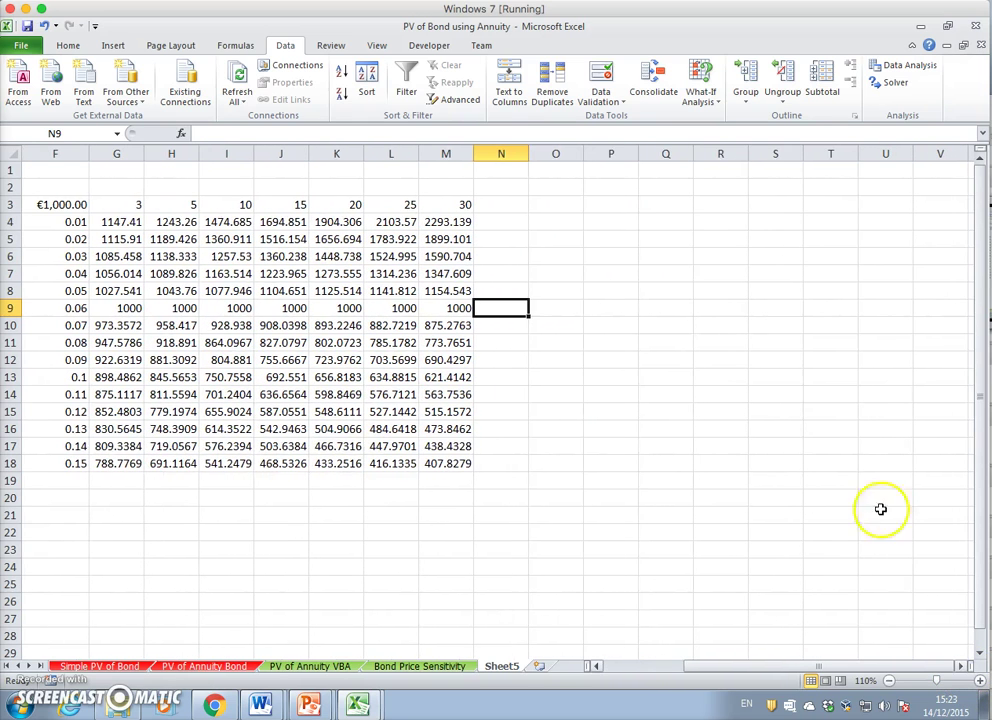
pyautogui.click(556, 204)
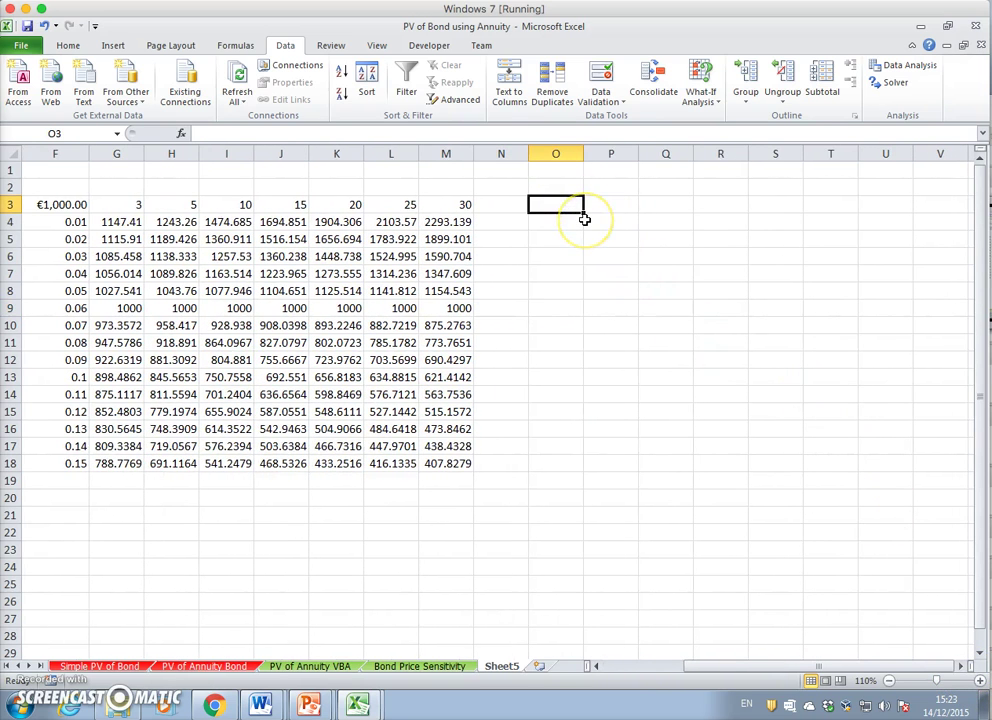
pyautogui.write('=')
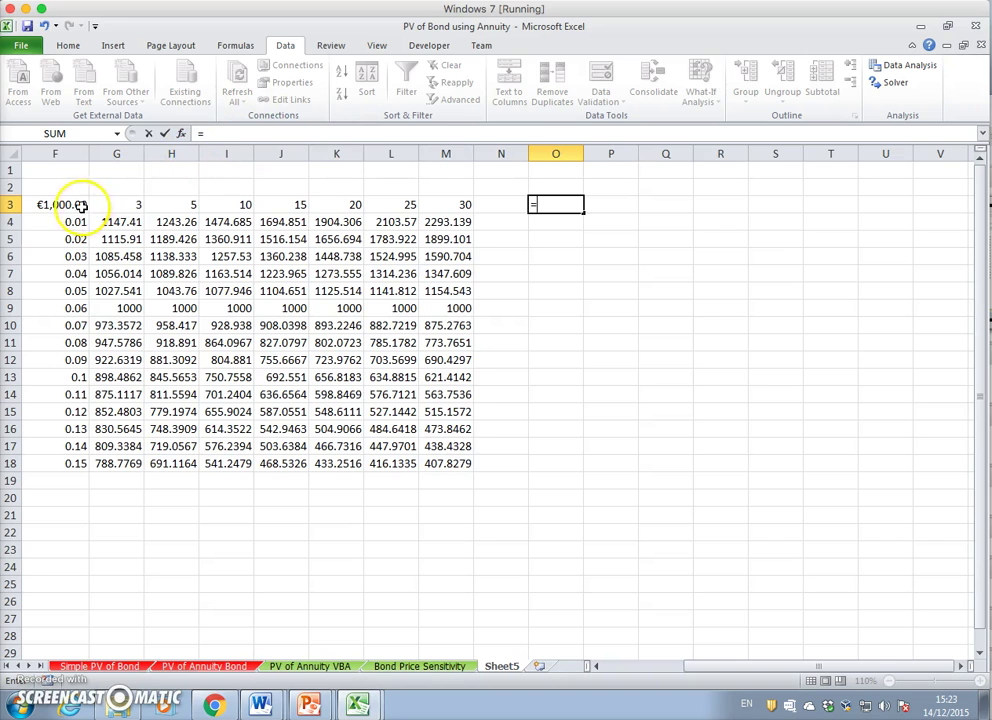
pyautogui.click(86, 205)
pyautogui.press('Return')
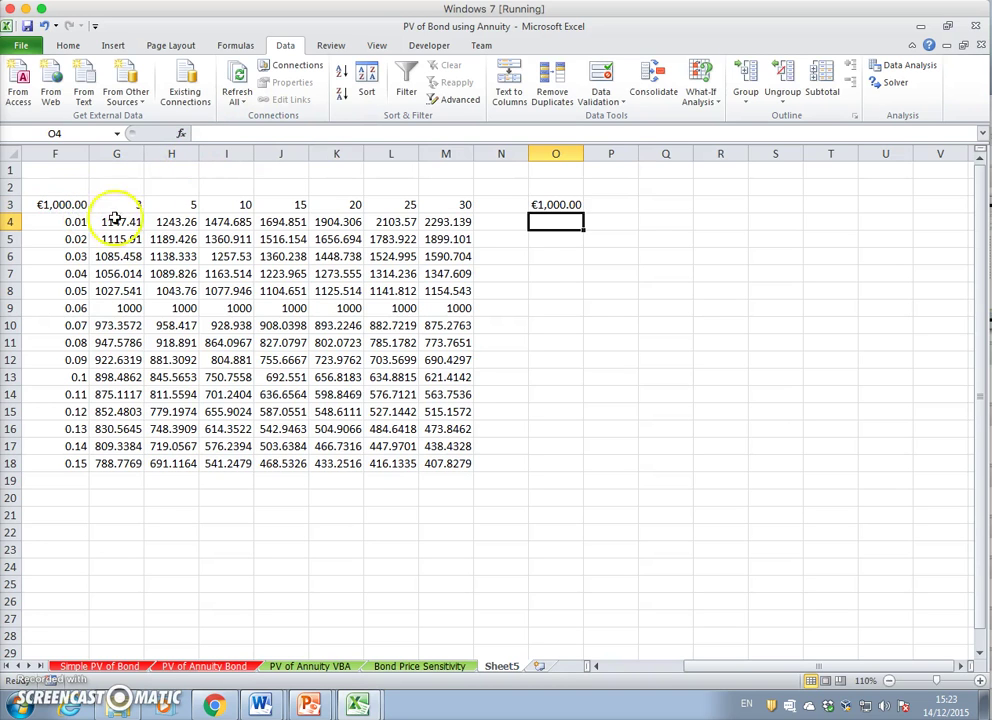
pyautogui.click(566, 205)
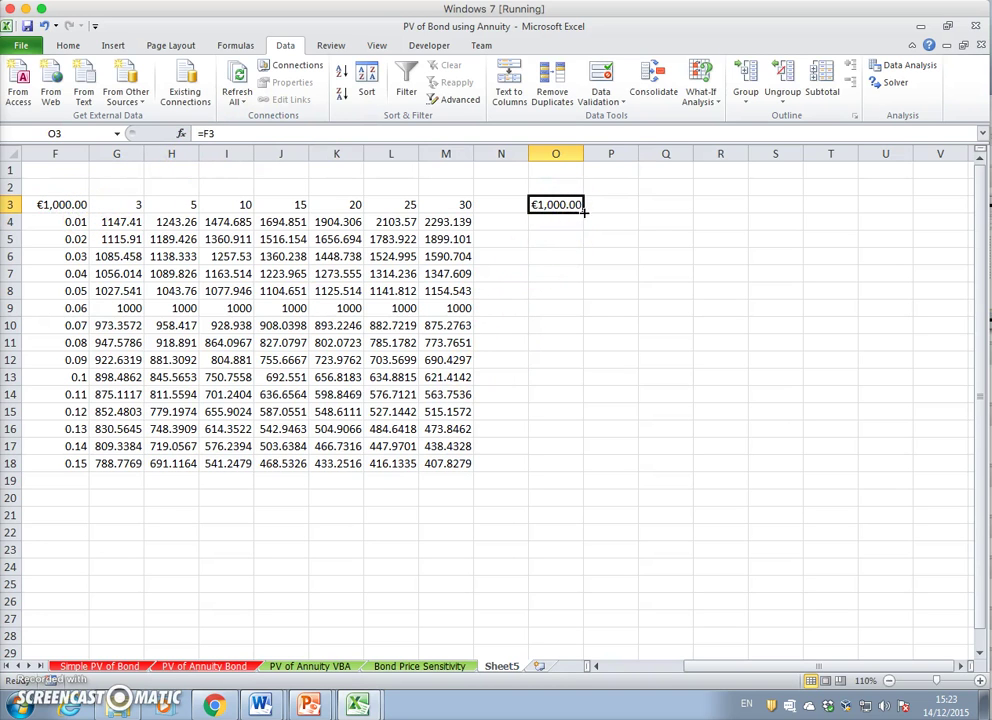
# Link P3 to the first maturity with =G3 and fill the formula across to V3
pyautogui.click(596, 206)
pyautogui.write('=')
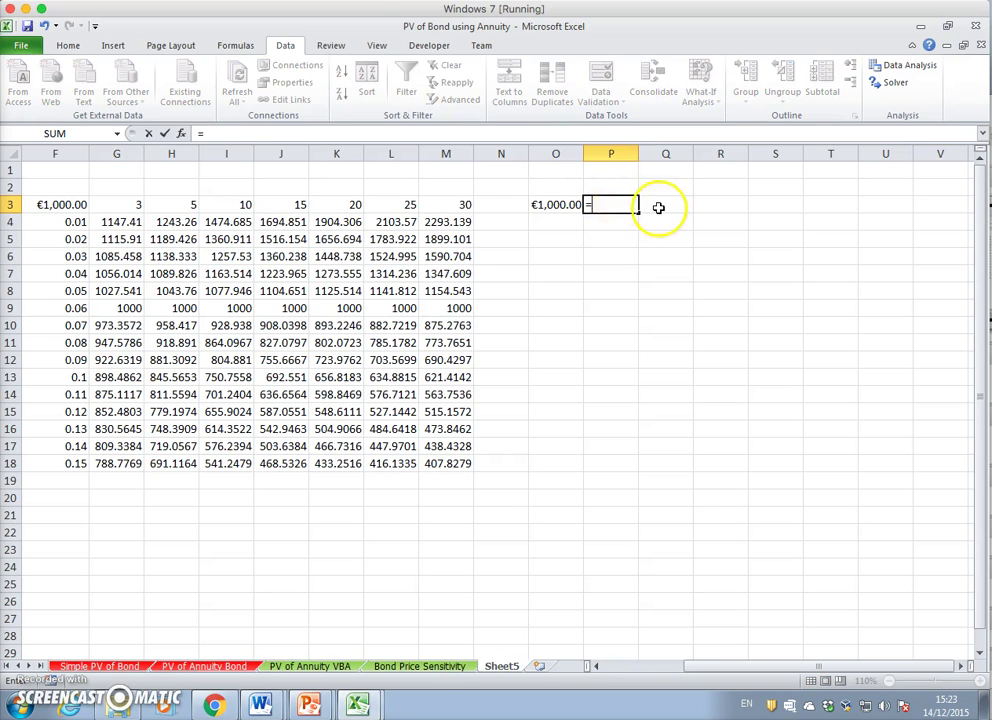
pyautogui.click(116, 204)
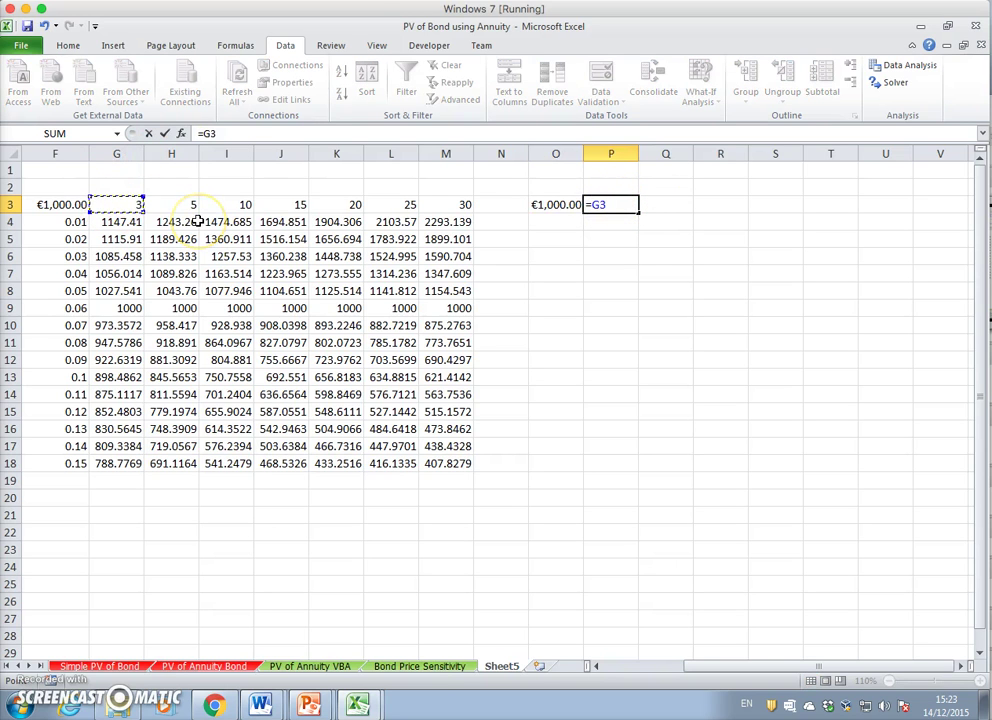
pyautogui.press('Return')
pyautogui.click(626, 205)
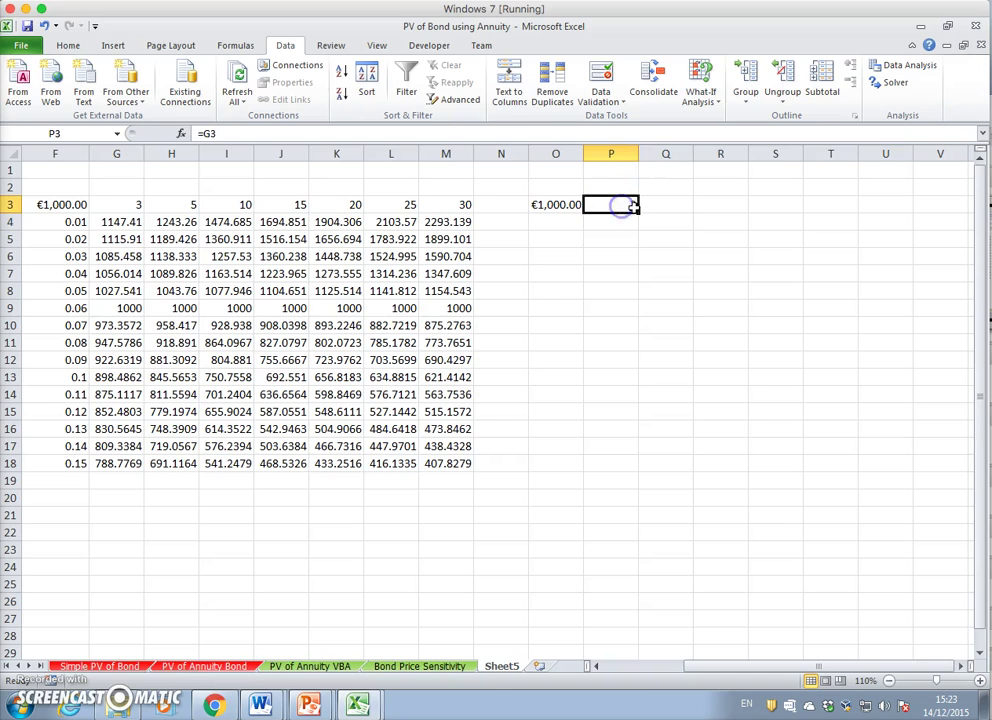
pyautogui.moveTo(638, 210); pyautogui.dragTo(945, 222)
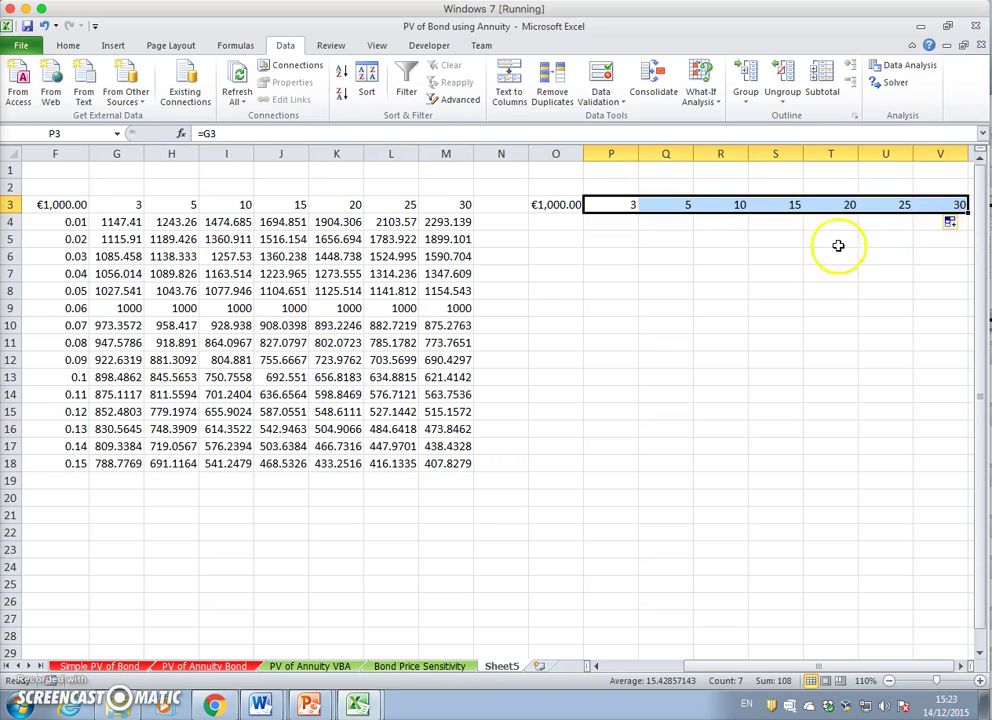
pyautogui.click(775, 225)
# Link cell O4 to the first interest rate with the formula =F4
pyautogui.click(553, 230)
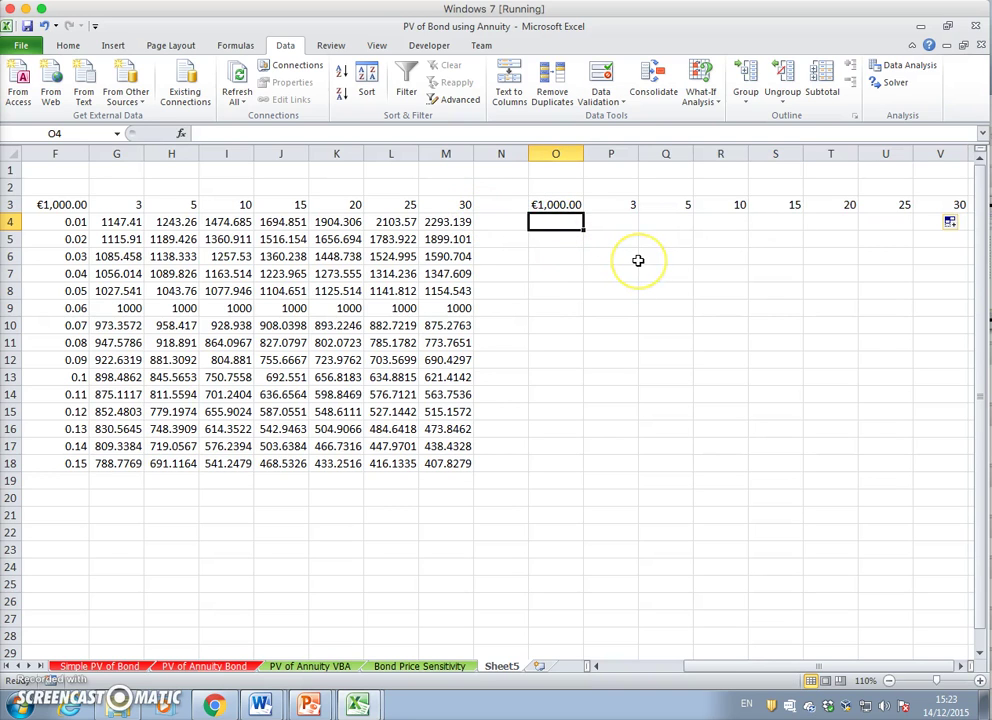
pyautogui.write('=')
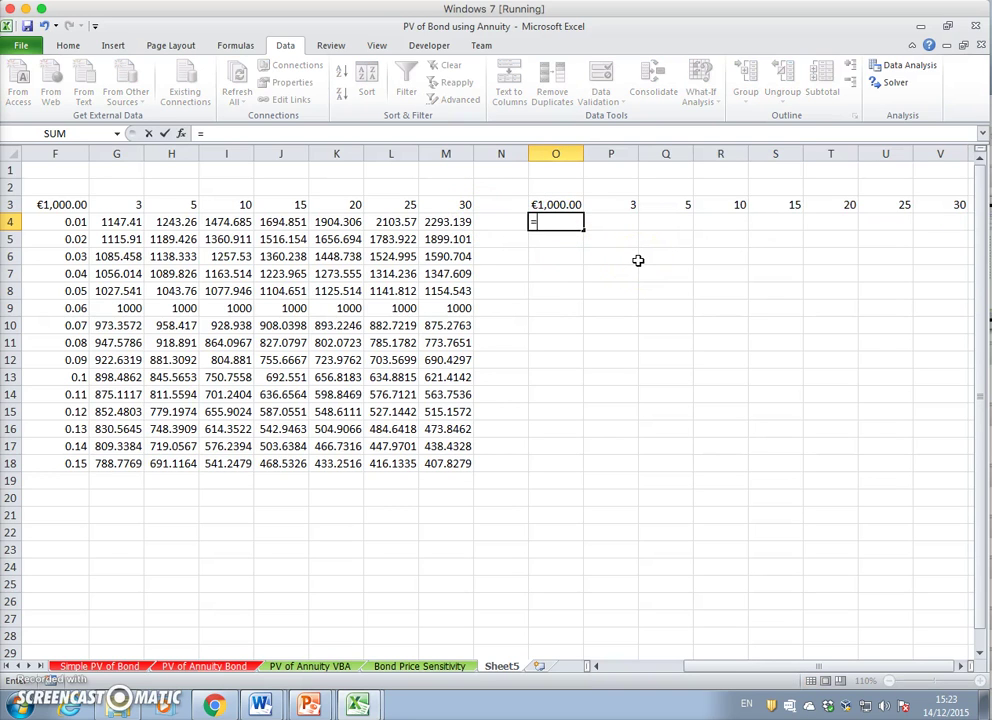
pyautogui.click(75, 222)
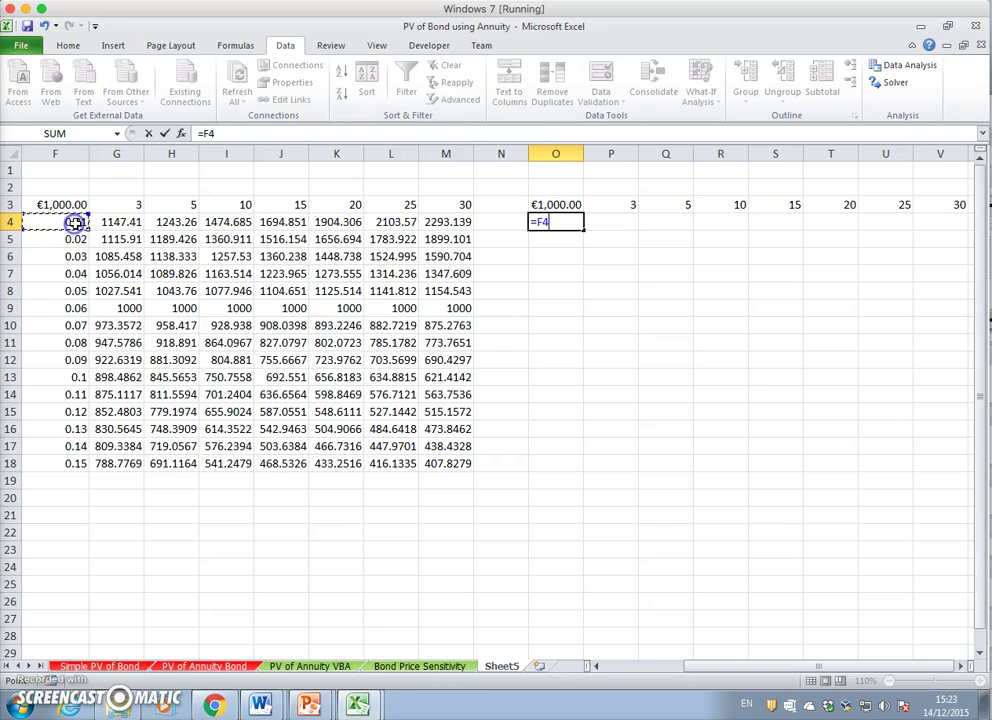
pyautogui.press('Return')
pyautogui.click(575, 222)
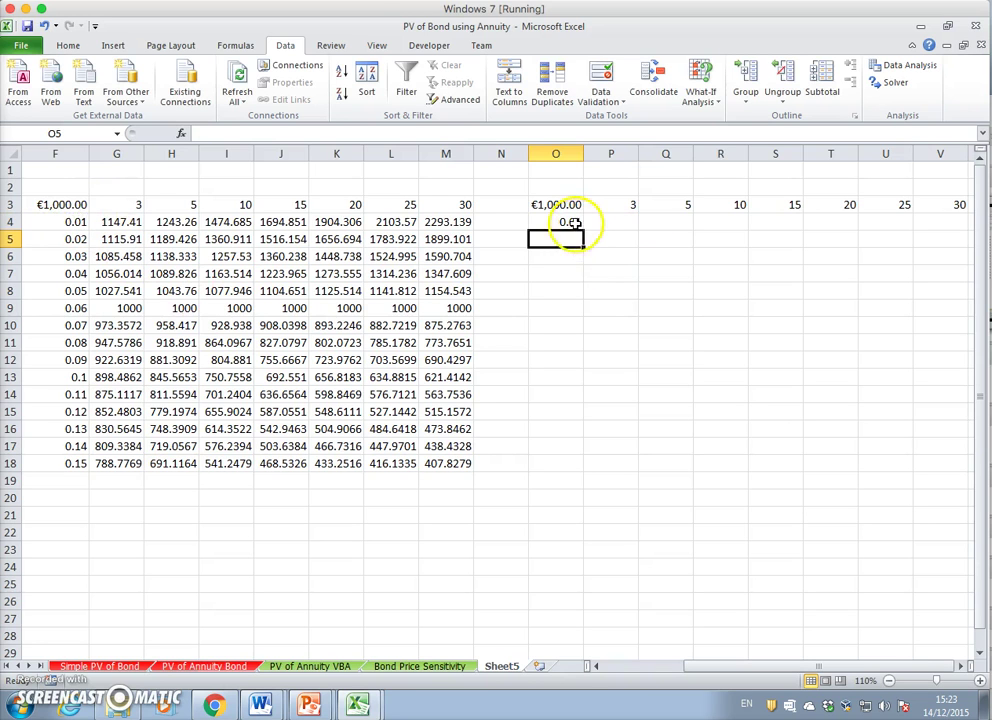
# Link cell P4 to the first bond price in the data table with the formula =G4
pyautogui.click(601, 222)
pyautogui.write('=')
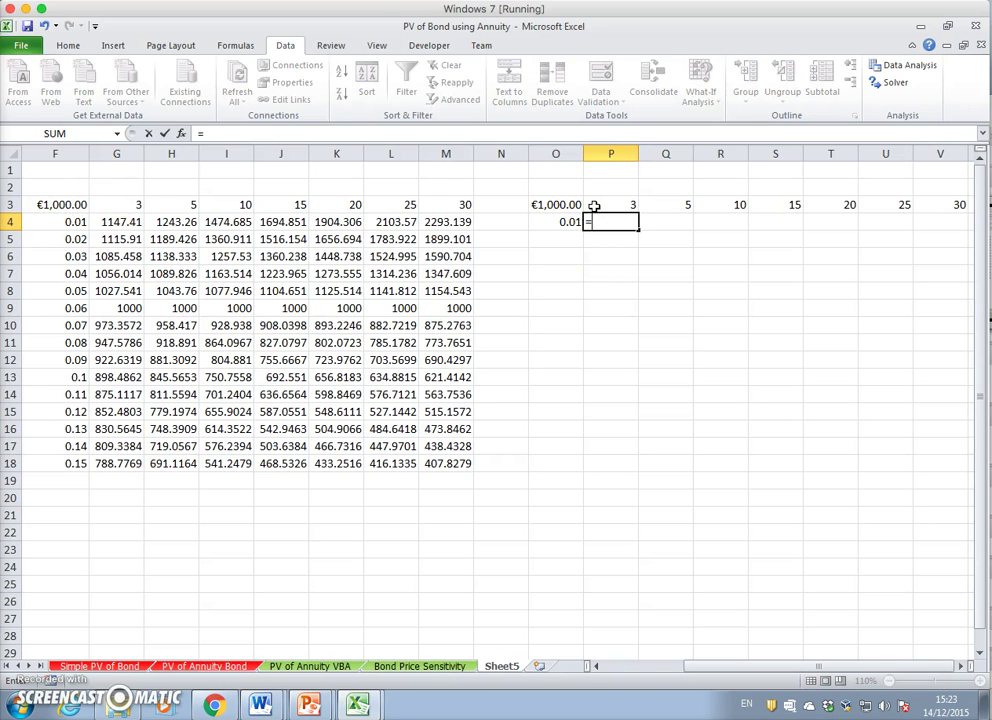
pyautogui.click(112, 222)
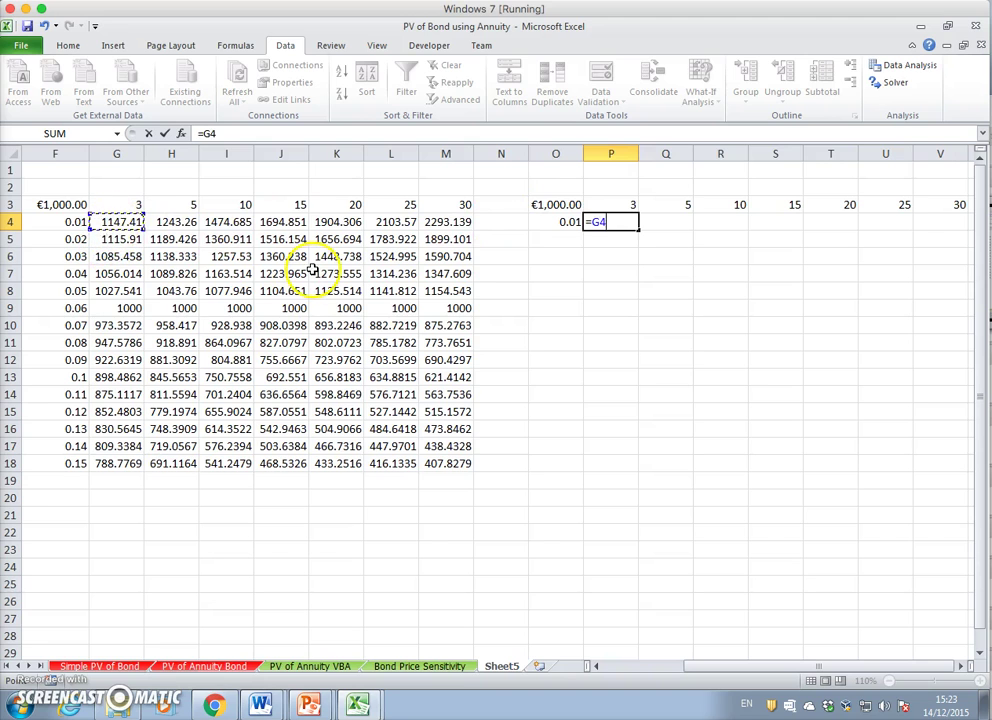
pyautogui.press('Return')
pyautogui.click(612, 224)
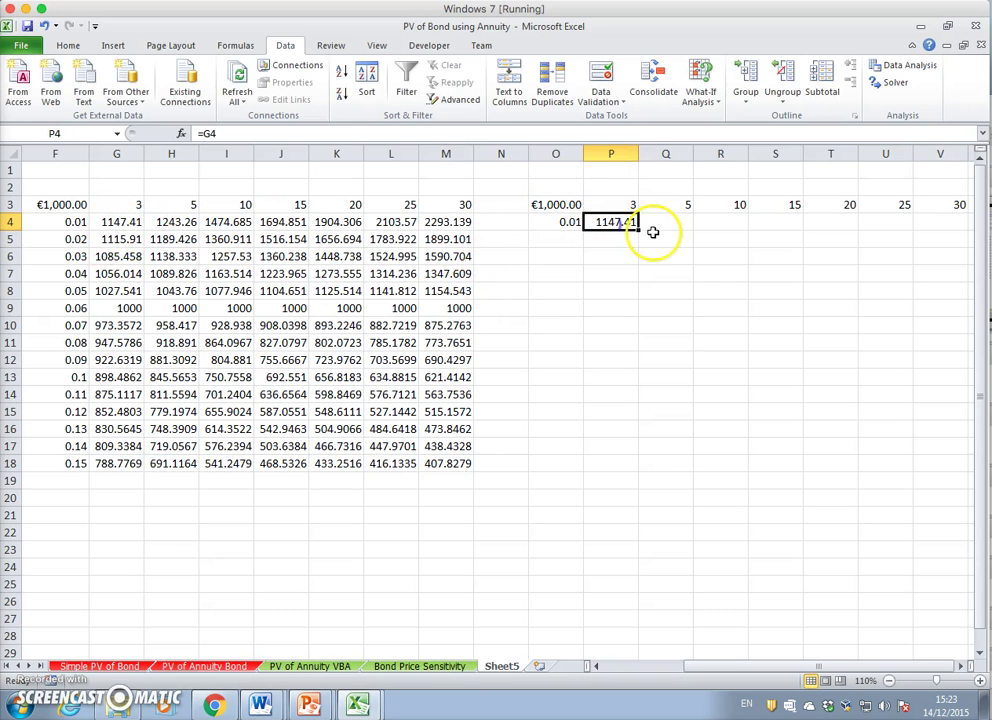
# Fill the linked price formula from P4 across to column V, and fill row 4 of the linked table down to row 18
pyautogui.moveTo(649, 232); pyautogui.dragTo(956, 244)
pyautogui.moveTo(557, 224); pyautogui.dragTo(970, 470)
pyautogui.click(733, 531)
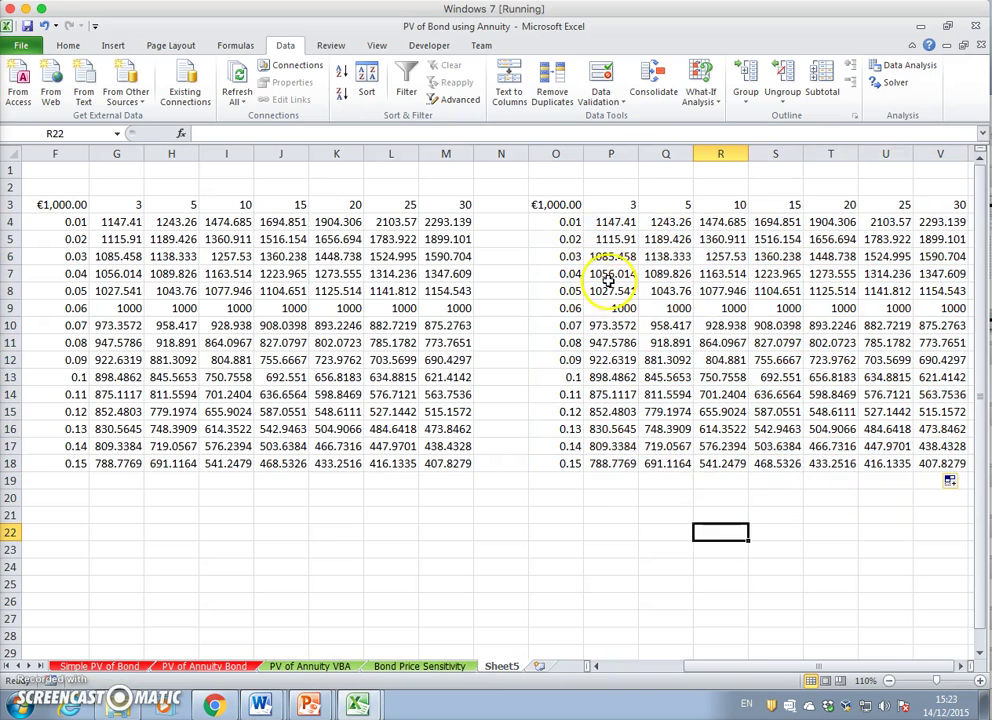
# Clear cell O3 and insert a scatter chart with smooth lines from the range O3:V18
pyautogui.click(556, 204)
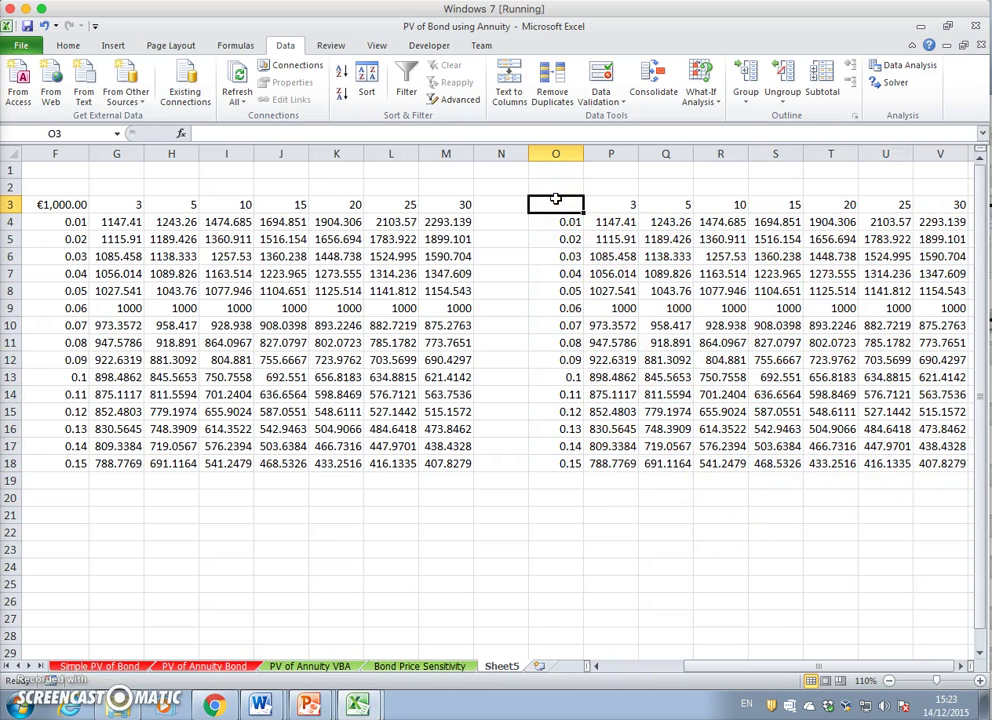
pyautogui.moveTo(553, 204); pyautogui.dragTo(941, 459)
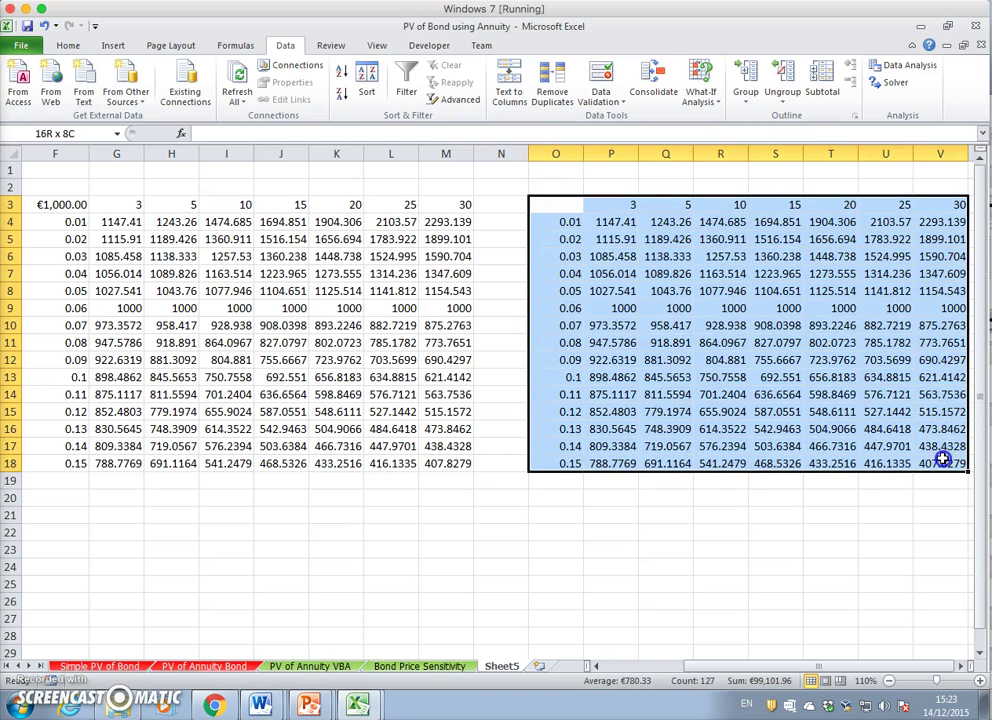
pyautogui.click(70, 46)
pyautogui.click(112, 45)
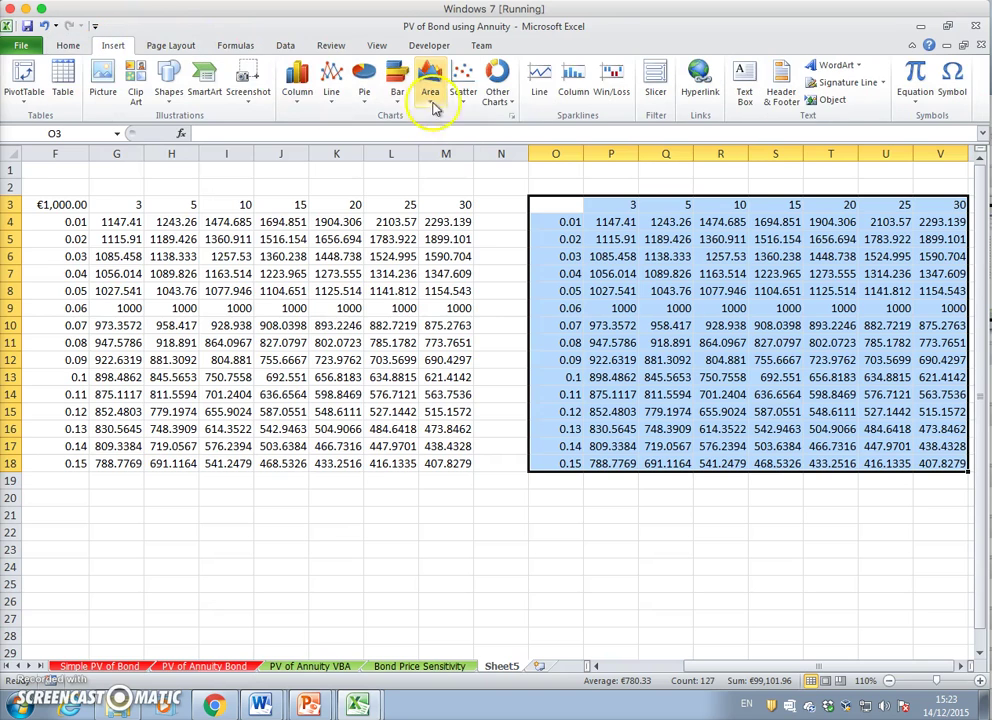
pyautogui.click(467, 108)
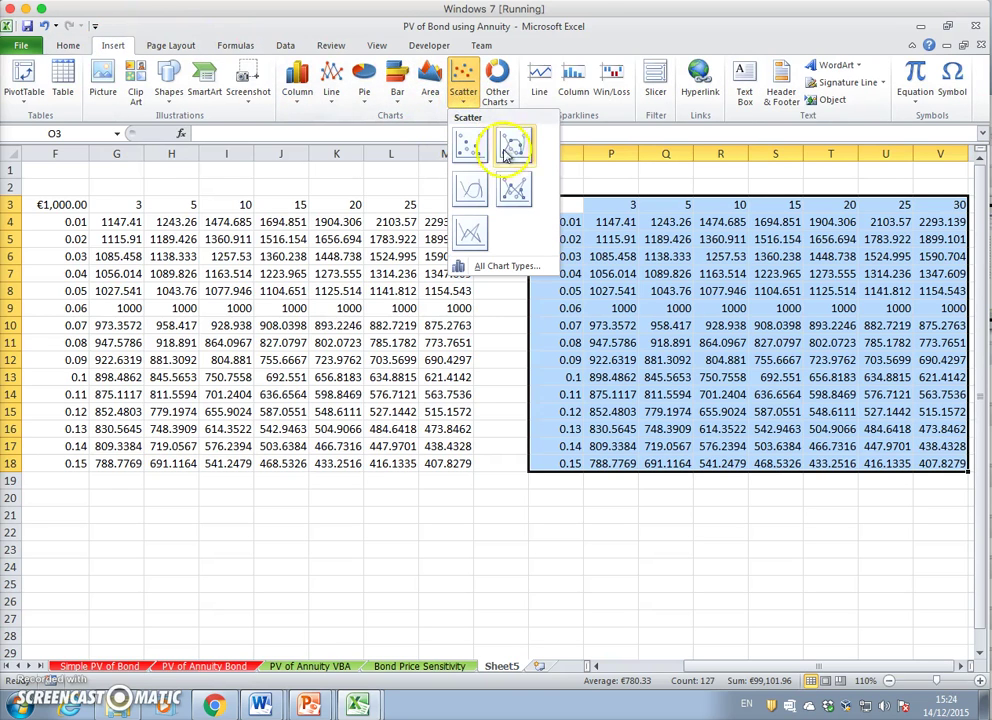
pyautogui.click(473, 191)
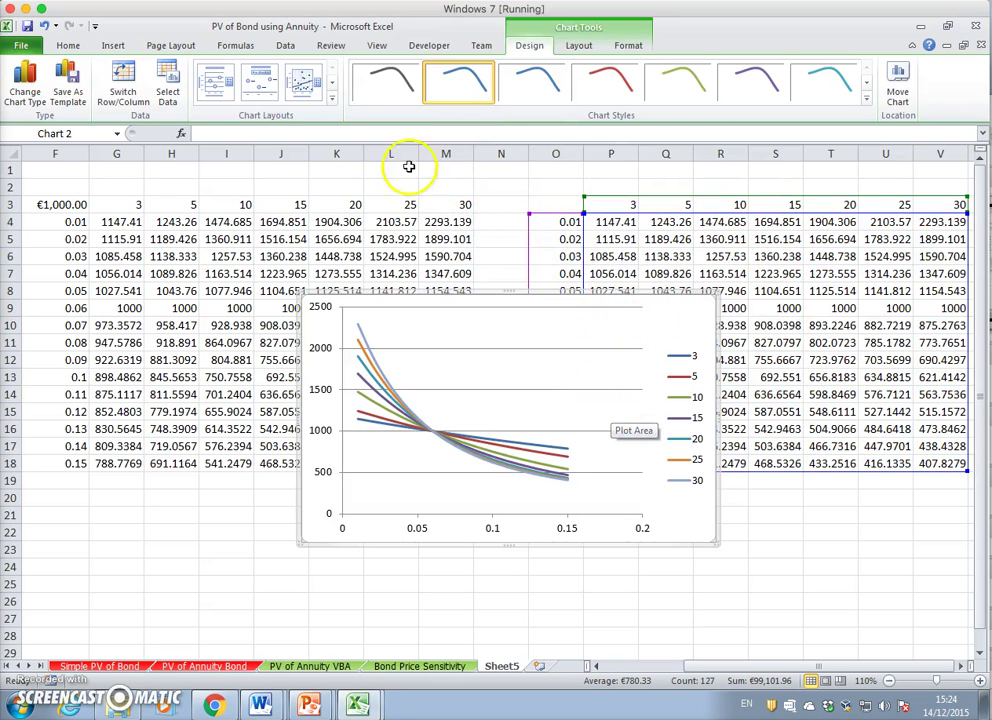
# Apply a chart layout with axis titles and dense gridlines, and title the vertical axis PV of Bond
pyautogui.click(332, 98)
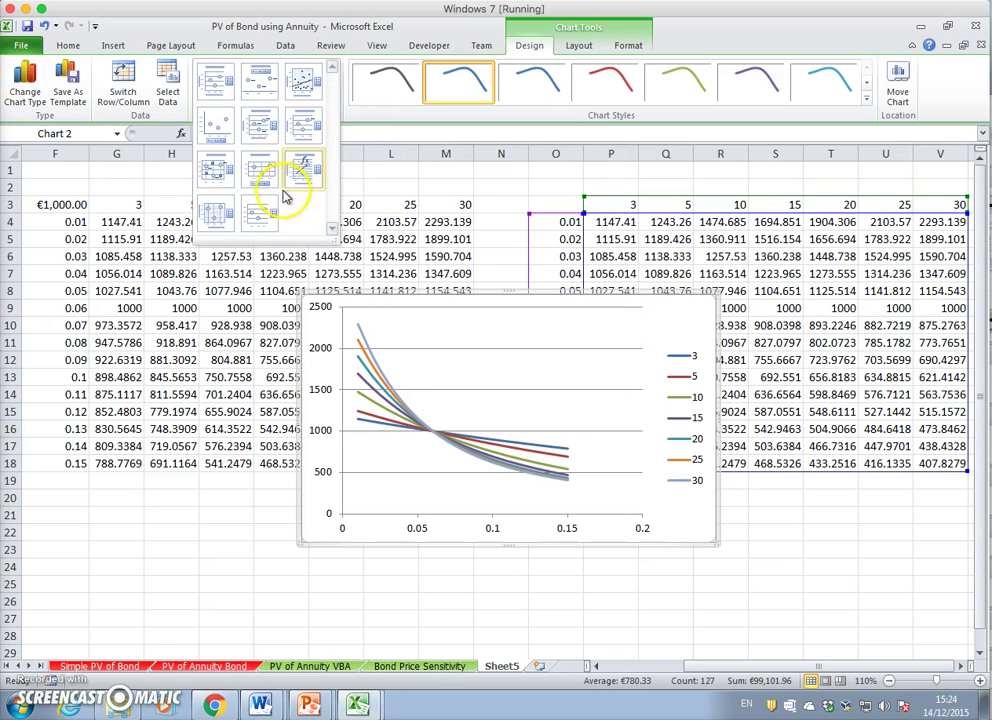
pyautogui.click(214, 209)
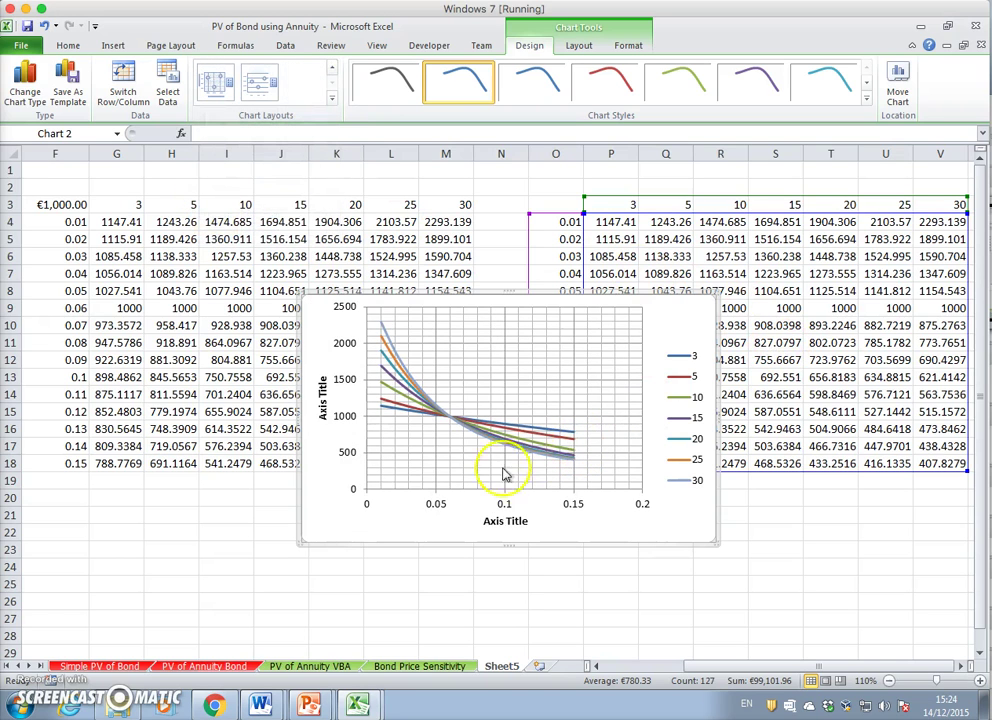
pyautogui.click(507, 520)
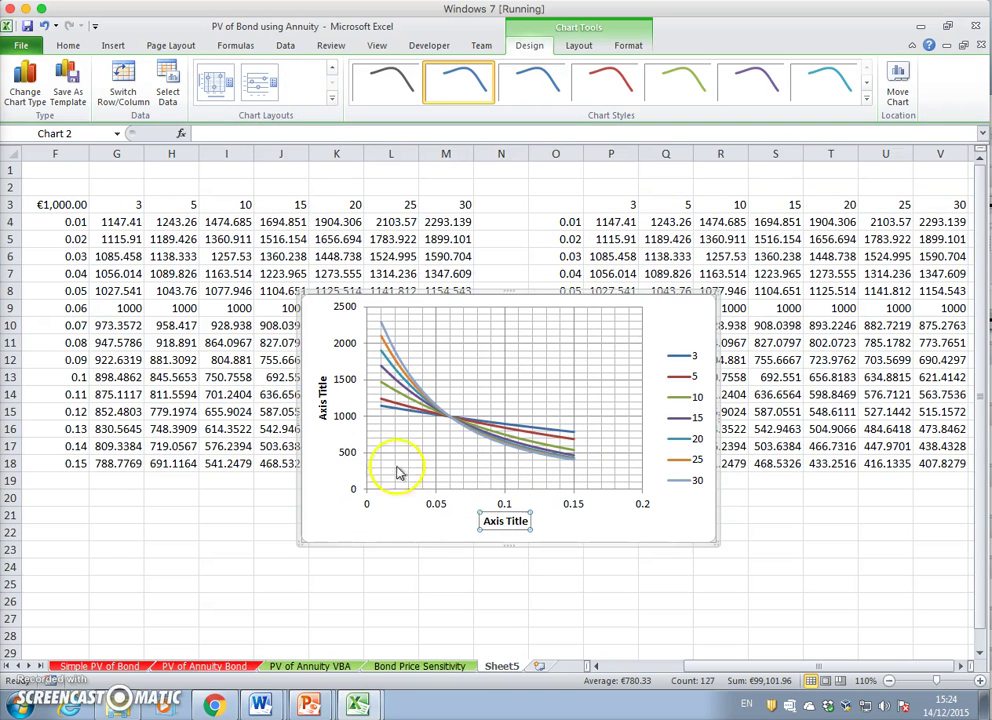
pyautogui.click(322, 408)
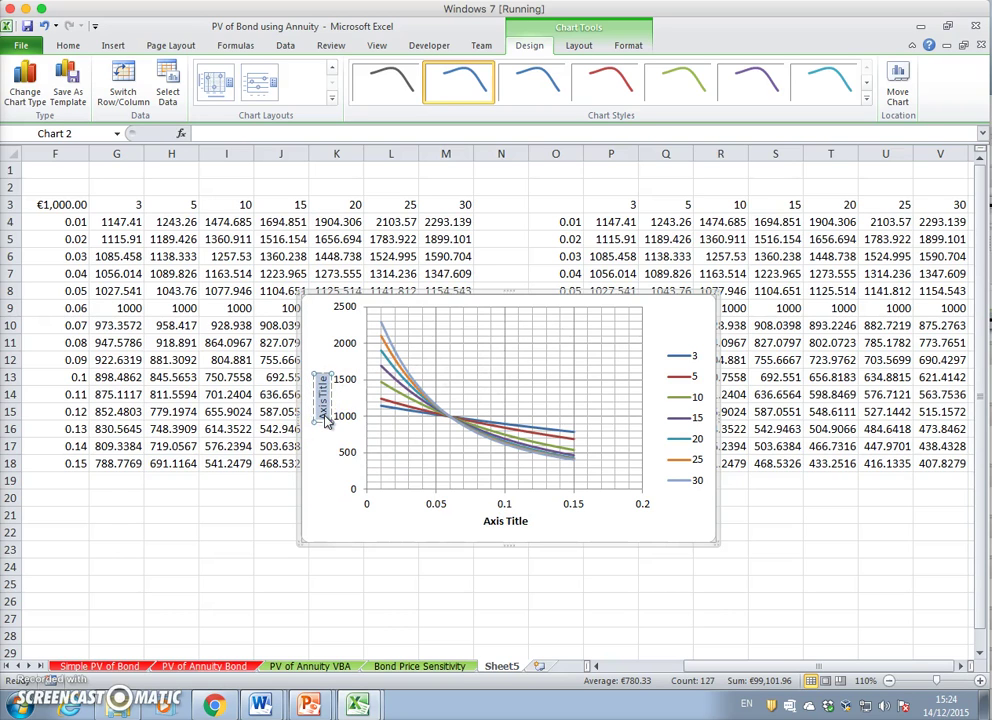
pyautogui.write('PV of')
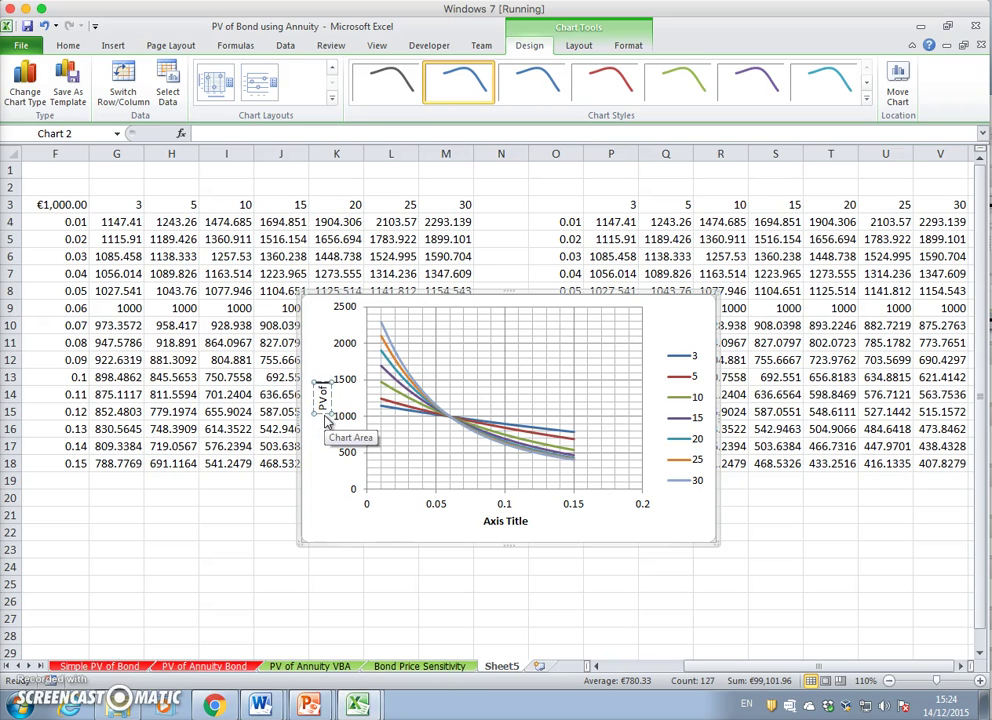
pyautogui.write(' Bond')
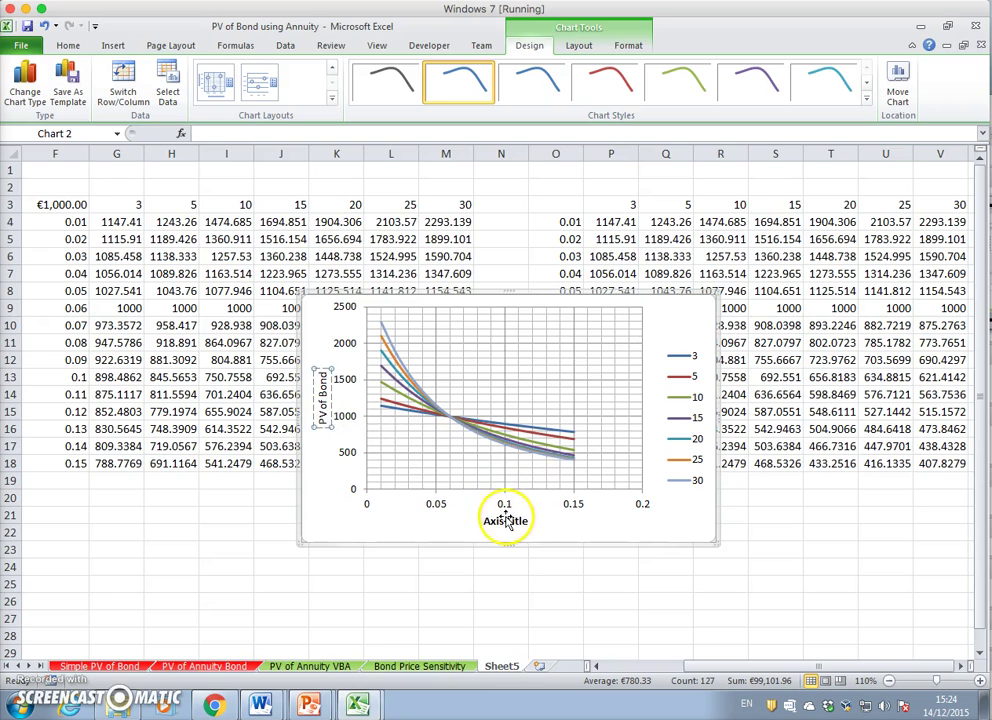
# Replace the chart's horizontal axis title with r
pyautogui.click(505, 520)
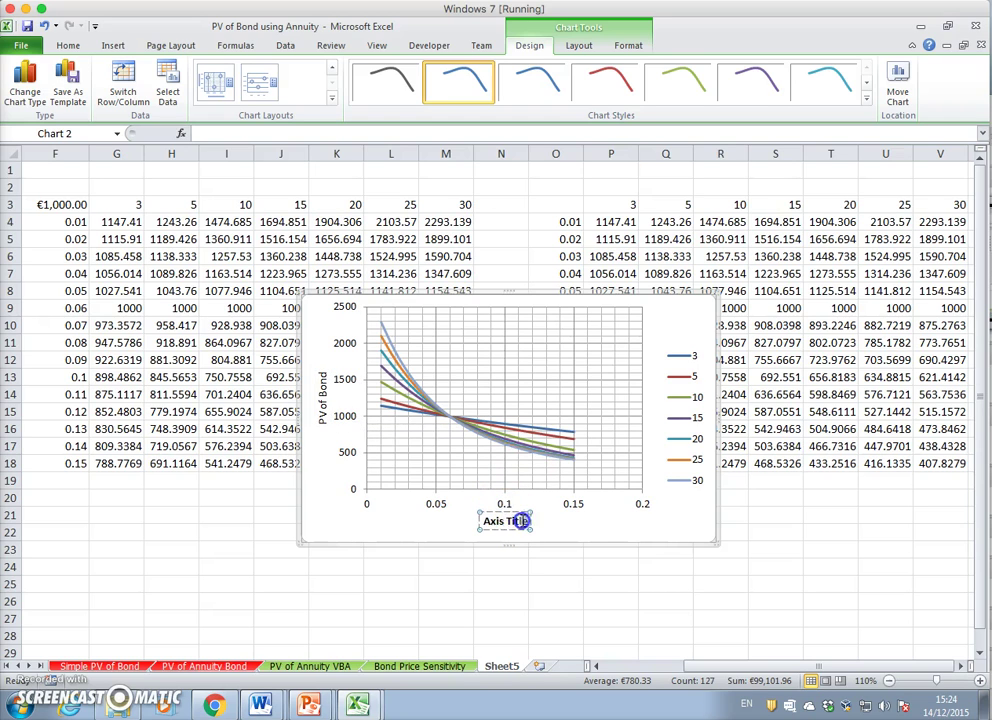
pyautogui.click(485, 521)
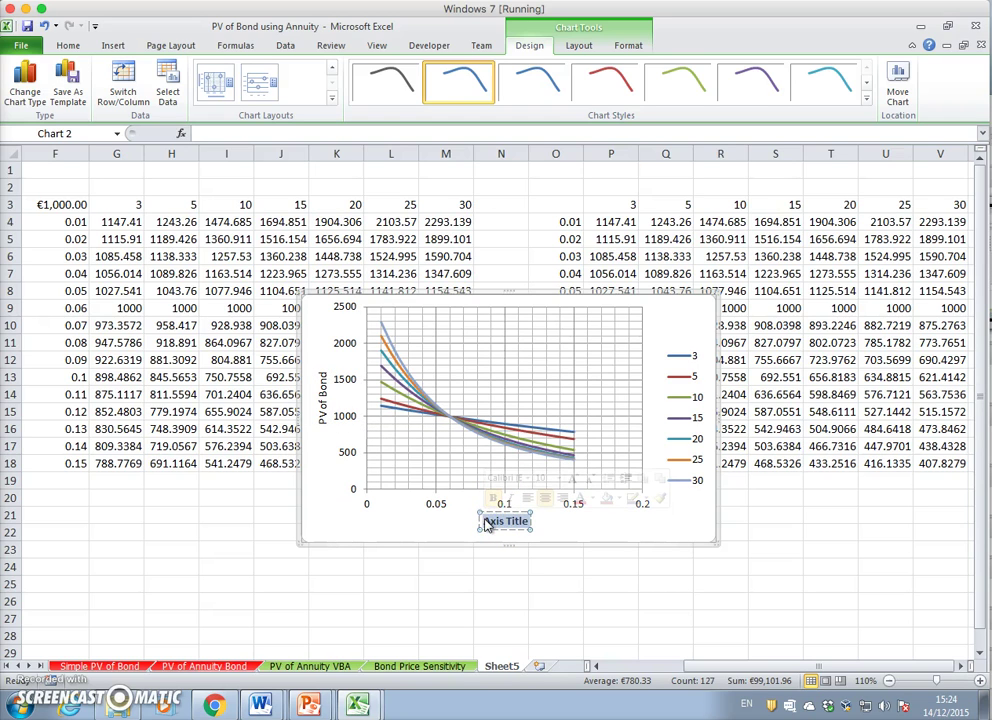
pyautogui.press('BackSpace')
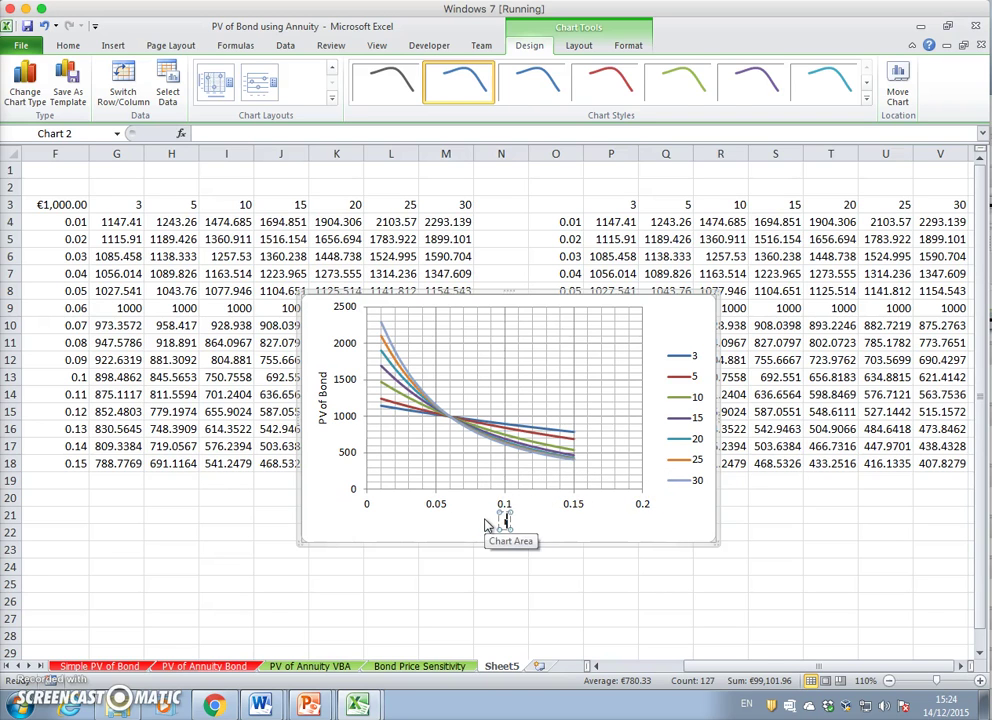
pyautogui.write('r')
pyautogui.click(545, 582)
# Enlarge the chart and move it over the data table next to the bond inputs, starting at column E
pyautogui.click(316, 308)
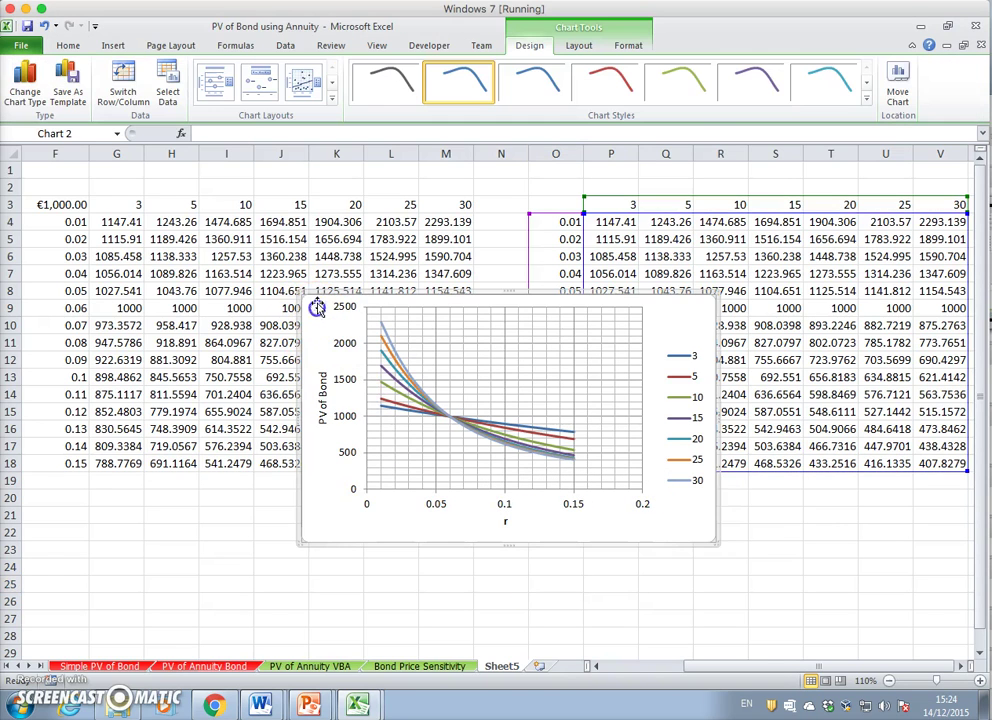
pyautogui.moveTo(302, 294); pyautogui.dragTo(213, 229)
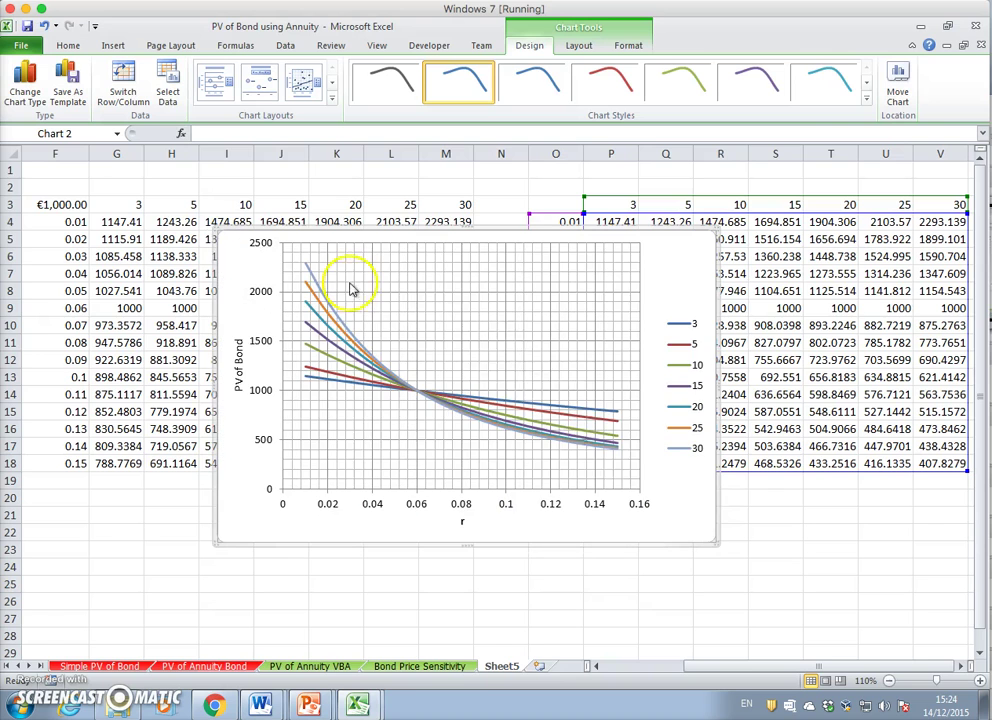
pyautogui.moveTo(713, 538); pyautogui.dragTo(847, 610)
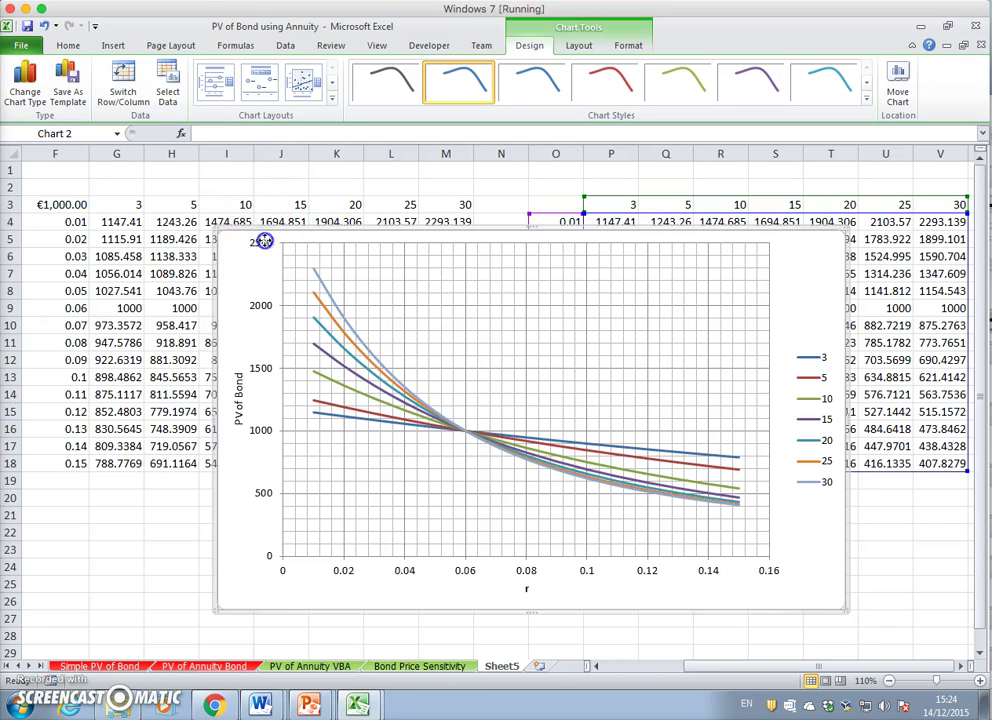
pyautogui.moveTo(255, 232); pyautogui.dragTo(291, 207)
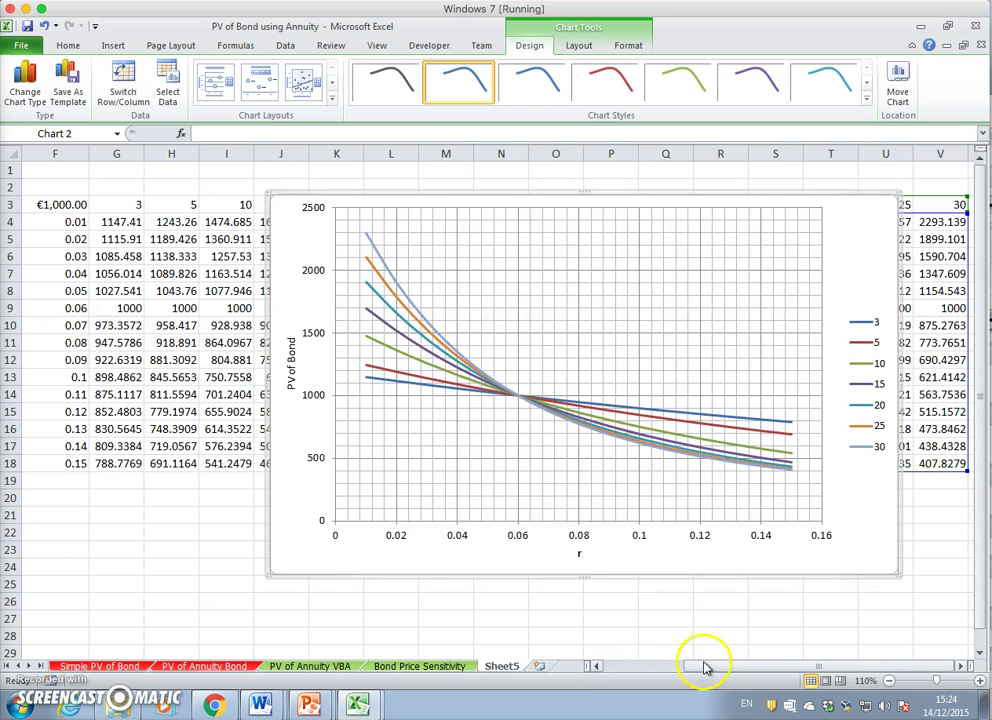
pyautogui.moveTo(703, 665); pyautogui.dragTo(622, 678)
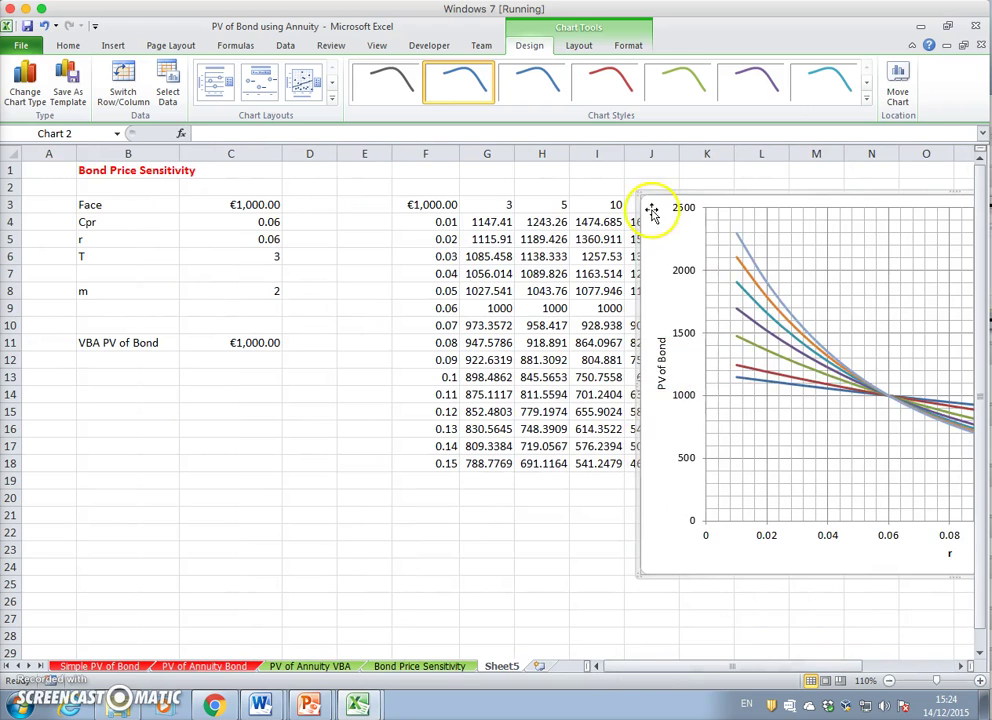
pyautogui.moveTo(653, 210); pyautogui.dragTo(352, 206)
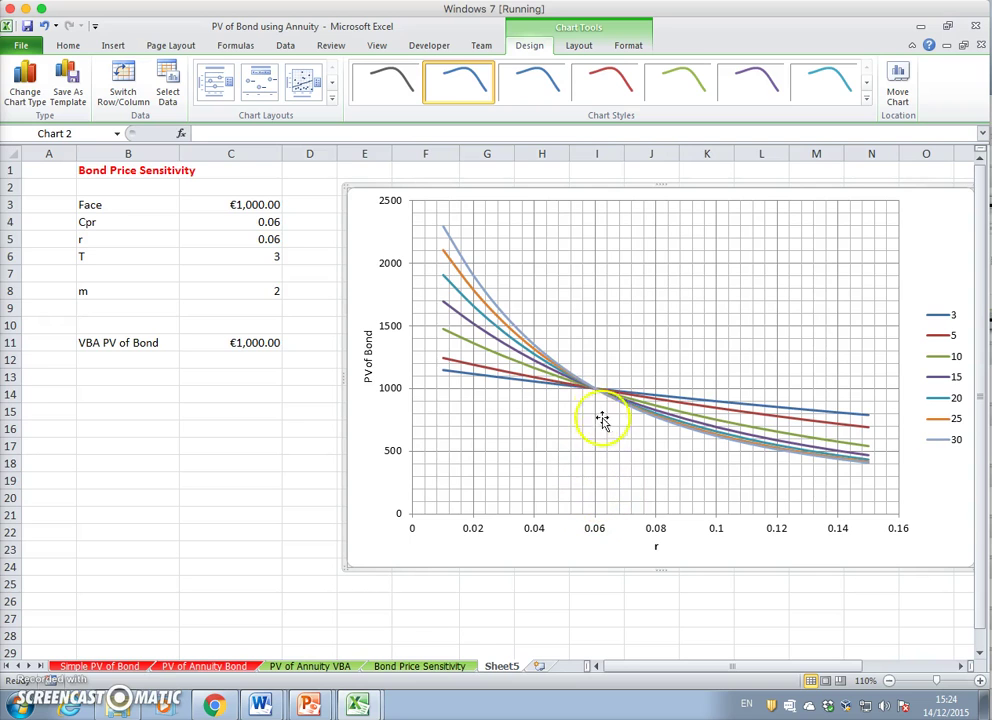
# Examine the point where all the maturity curves cross and compare it with the coupon rate in row 4
pyautogui.moveTo(600, 403)
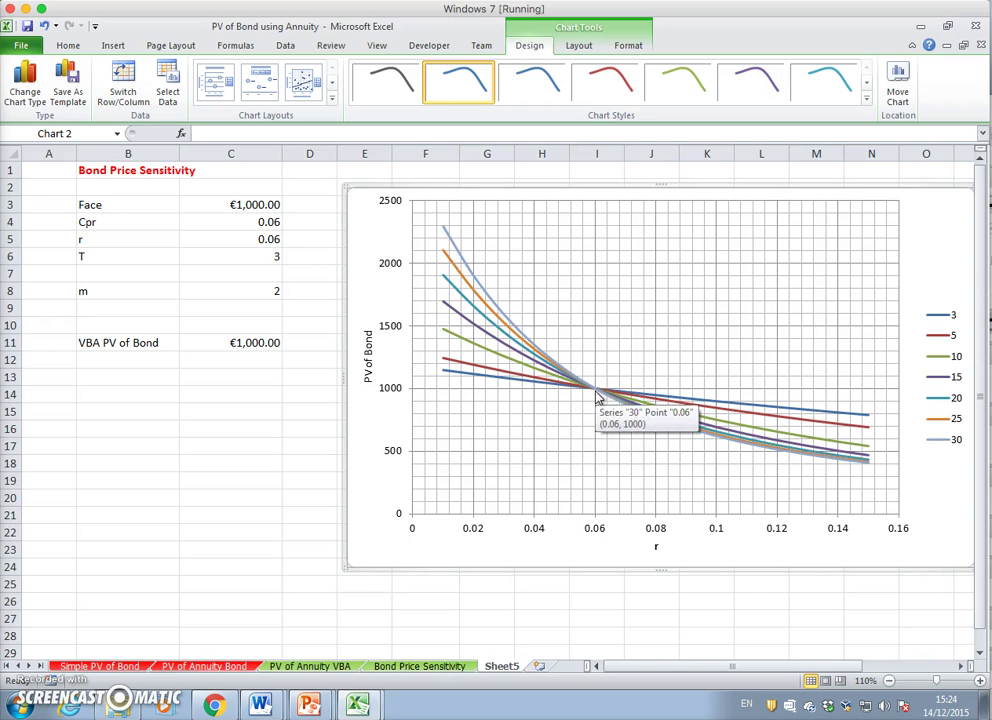
pyautogui.click(437, 303)
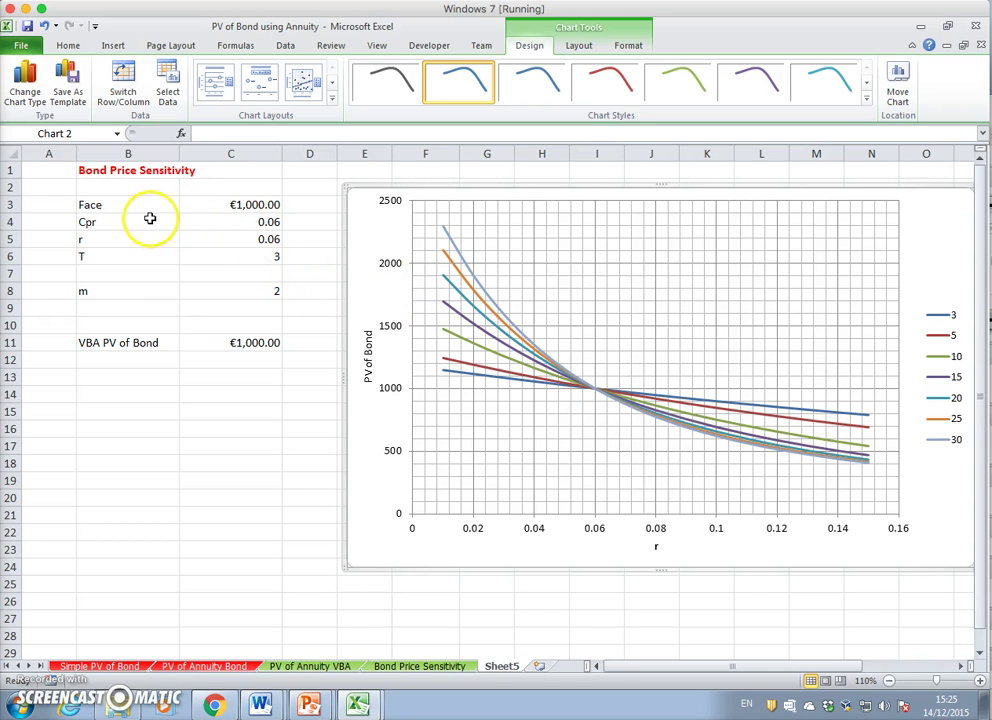
pyautogui.moveTo(156, 221); pyautogui.dragTo(243, 221)
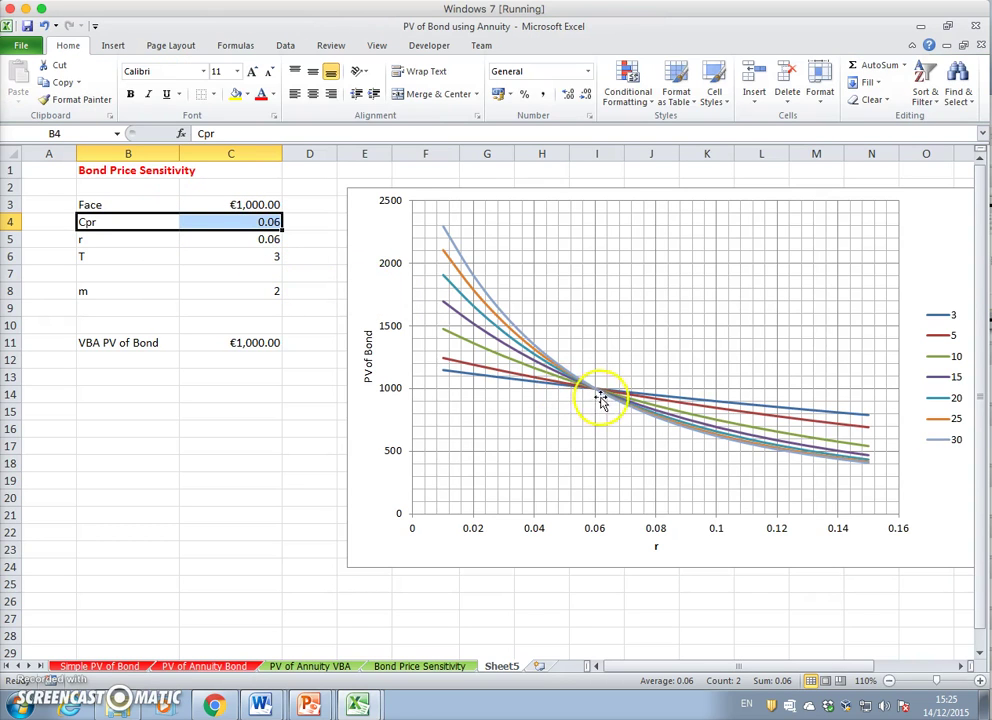
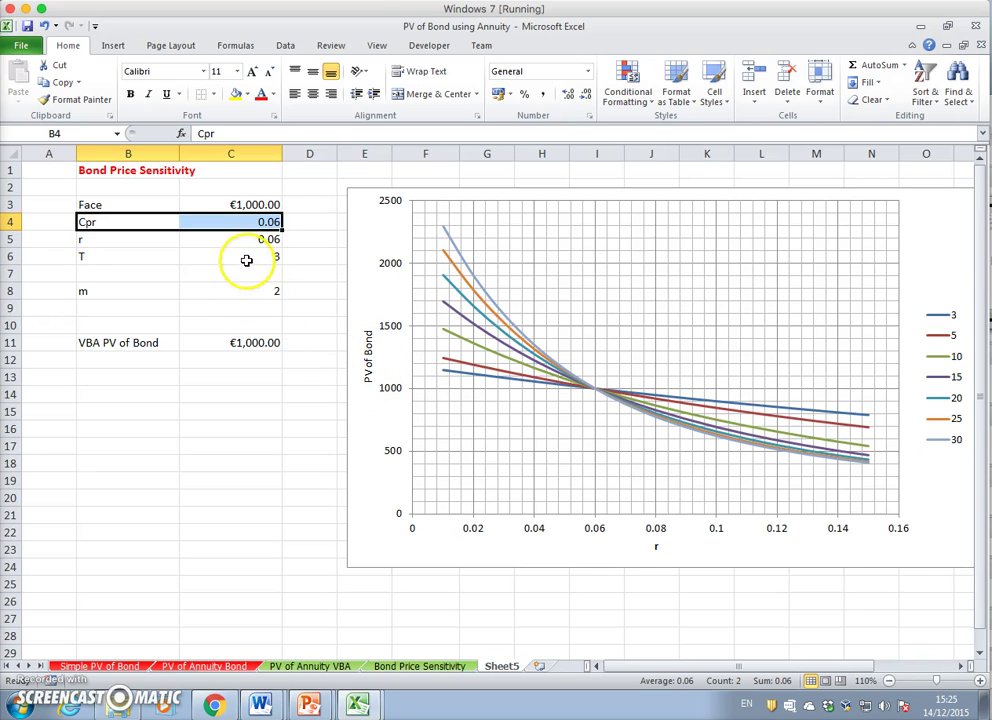
# Test maturities T of 5, 10 and 20 in cell C6 and check the bond price in C11
pyautogui.click(276, 255)
pyautogui.write('5')
pyautogui.press('Return')
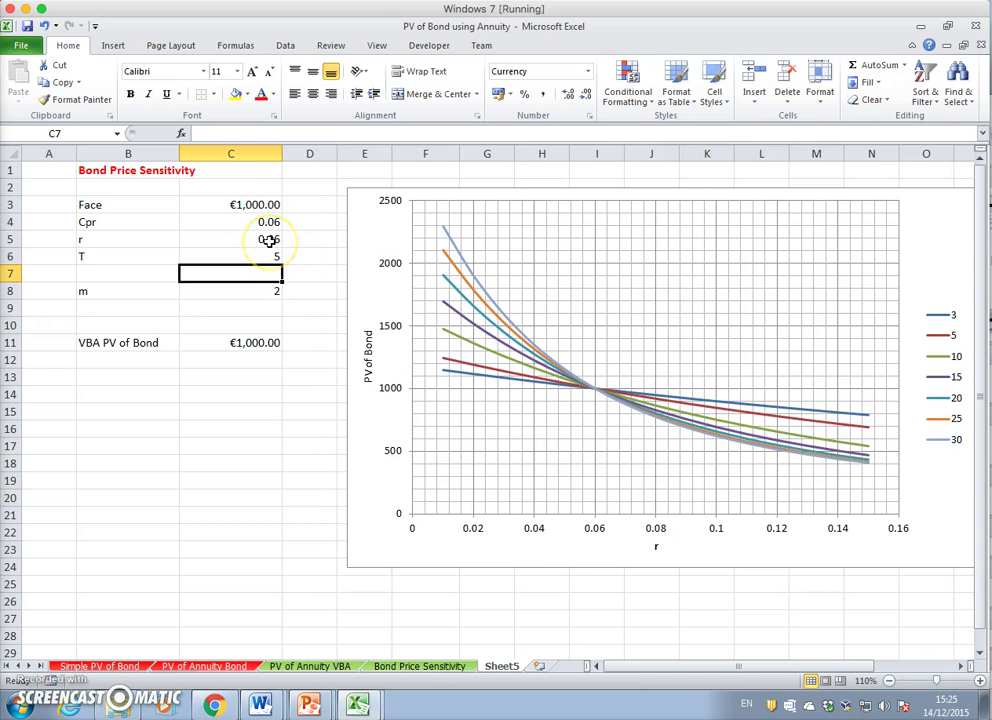
pyautogui.click(270, 258)
pyautogui.write('10')
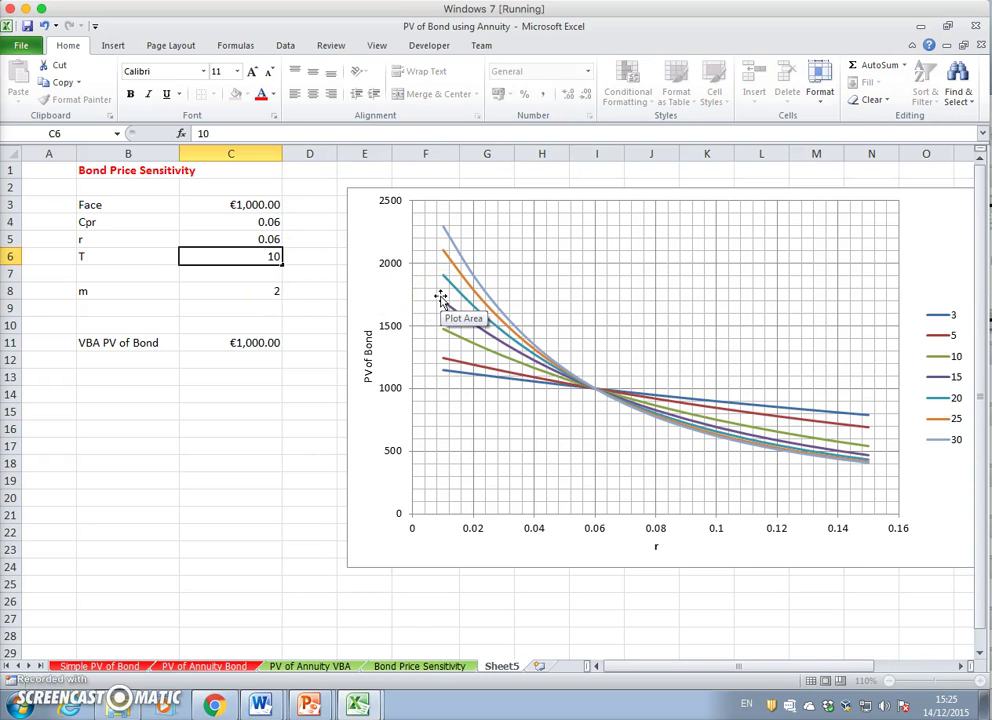
pyautogui.press('Return')
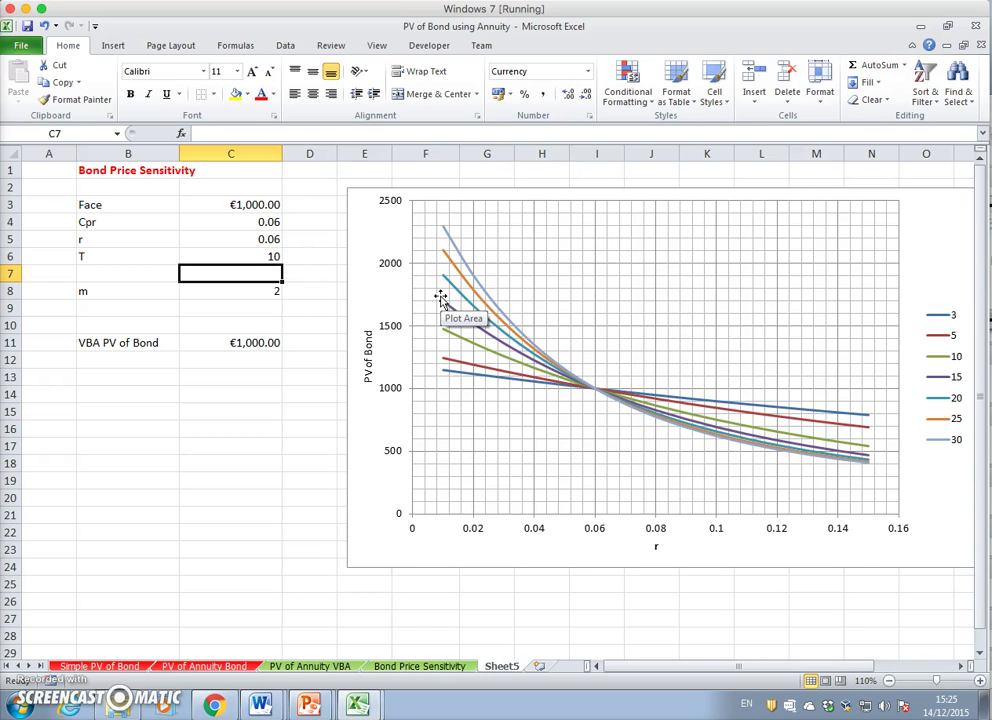
pyautogui.press('Up')
pyautogui.write('2')
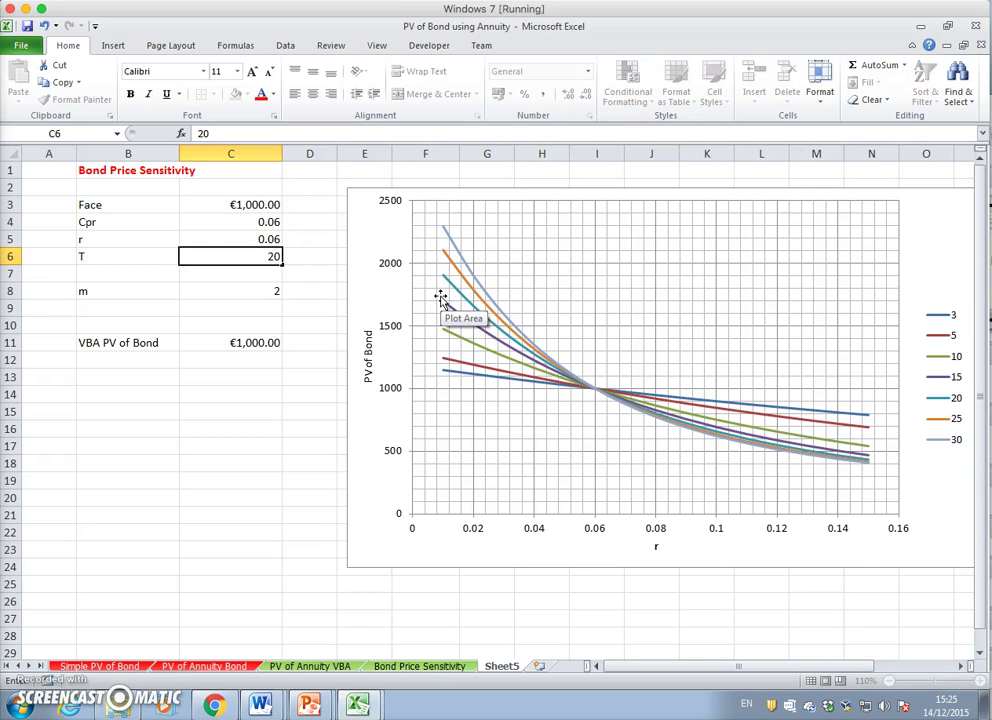
pyautogui.press('Return')
pyautogui.click(245, 345)
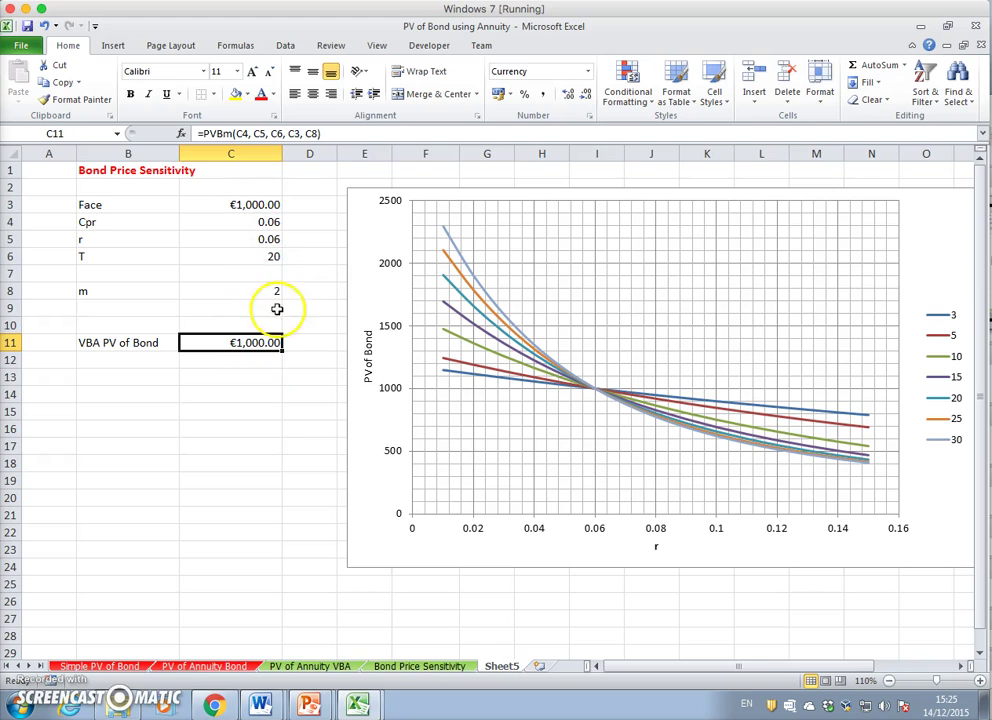
# Set the interest rate r in cell C5 to 0.056
pyautogui.click(248, 239)
pyautogui.write('0')
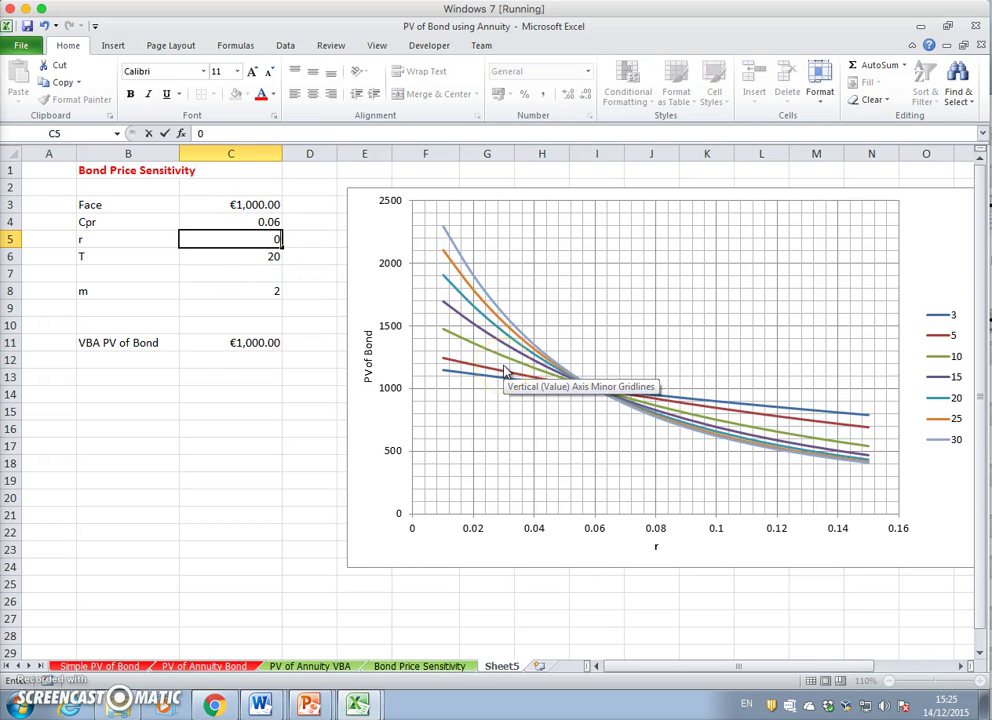
pyautogui.press('Return')
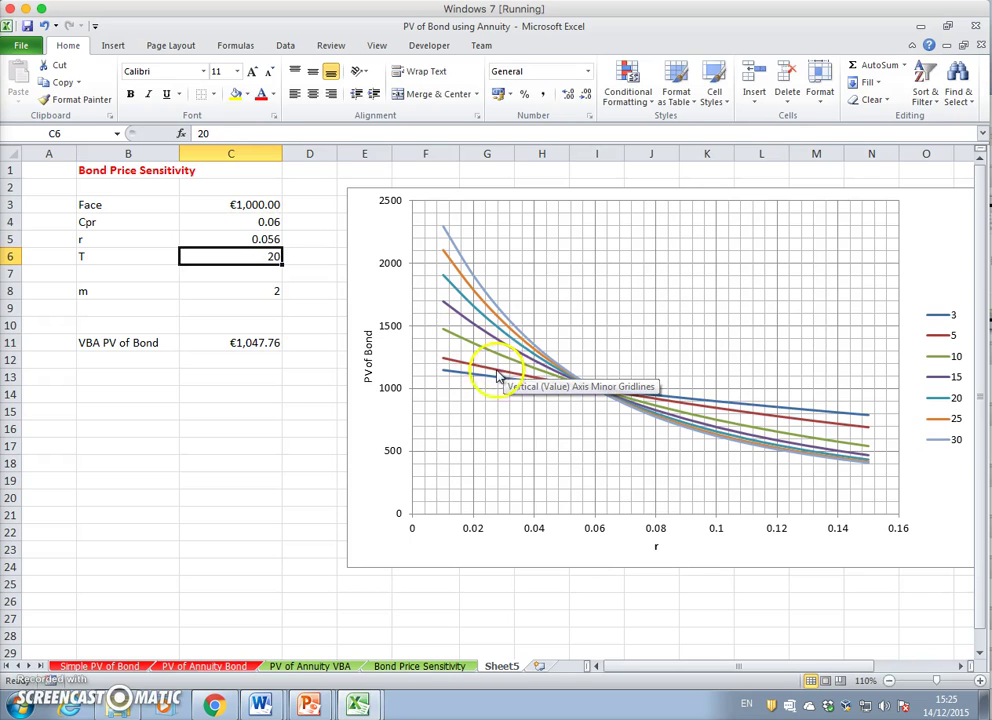
# Set the maturity T in cell C6 to 1
pyautogui.click(258, 255)
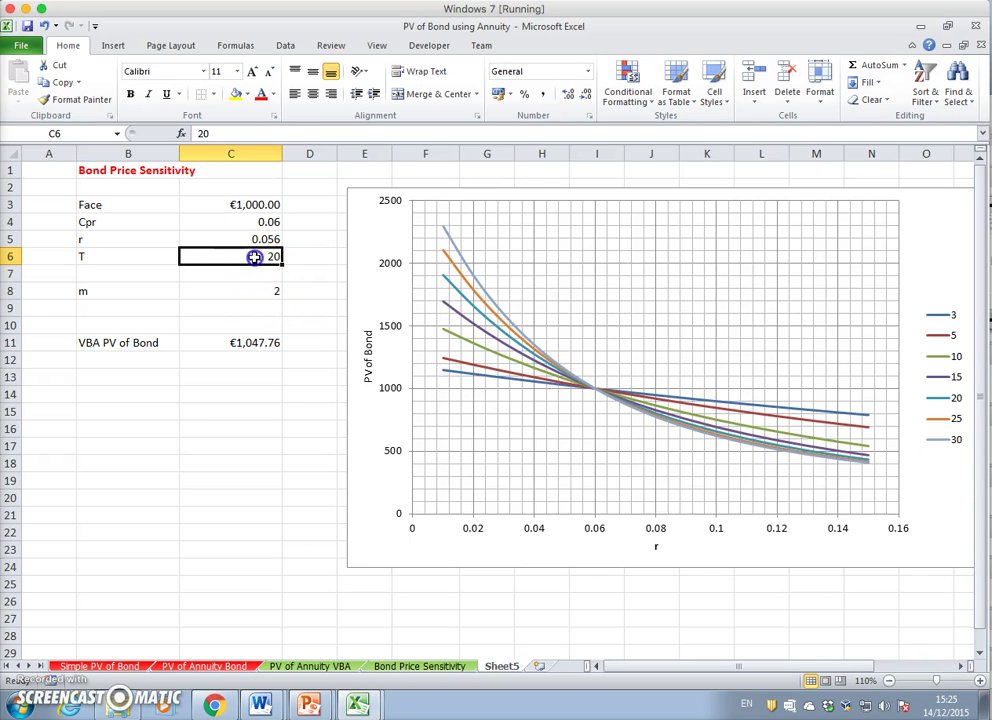
pyautogui.moveTo(538, 365)
pyautogui.write('1')
pyautogui.press('Return')
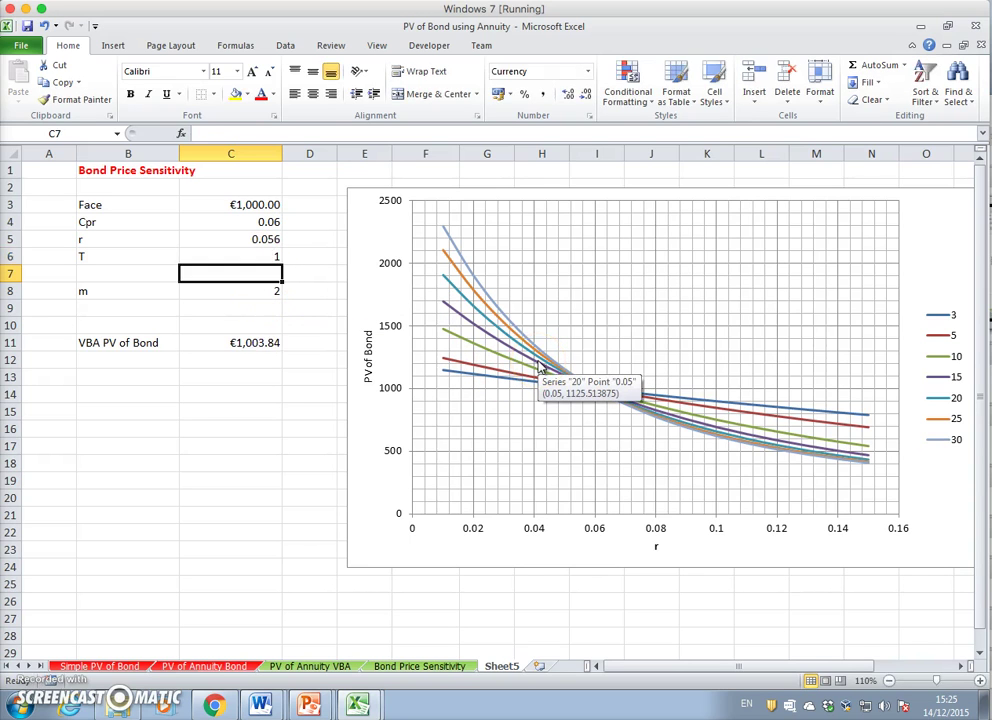
pyautogui.press('Up')
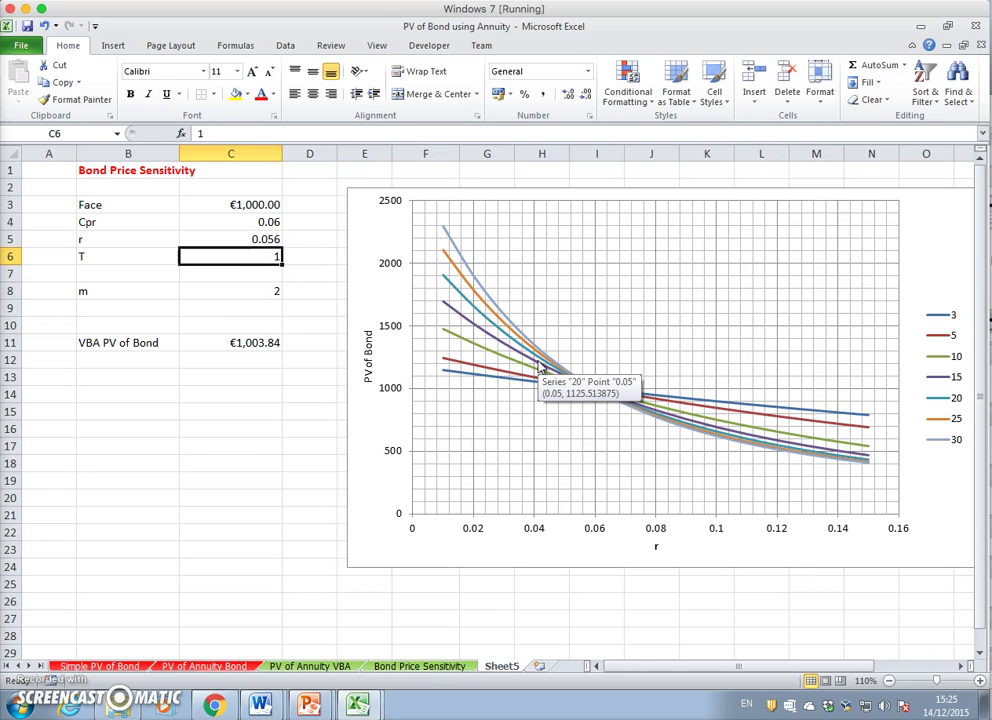
# Test maturity T of 5 in cell C6 and set it to 10, checking the bond price in C11
pyautogui.write('5')
pyautogui.press('Return')
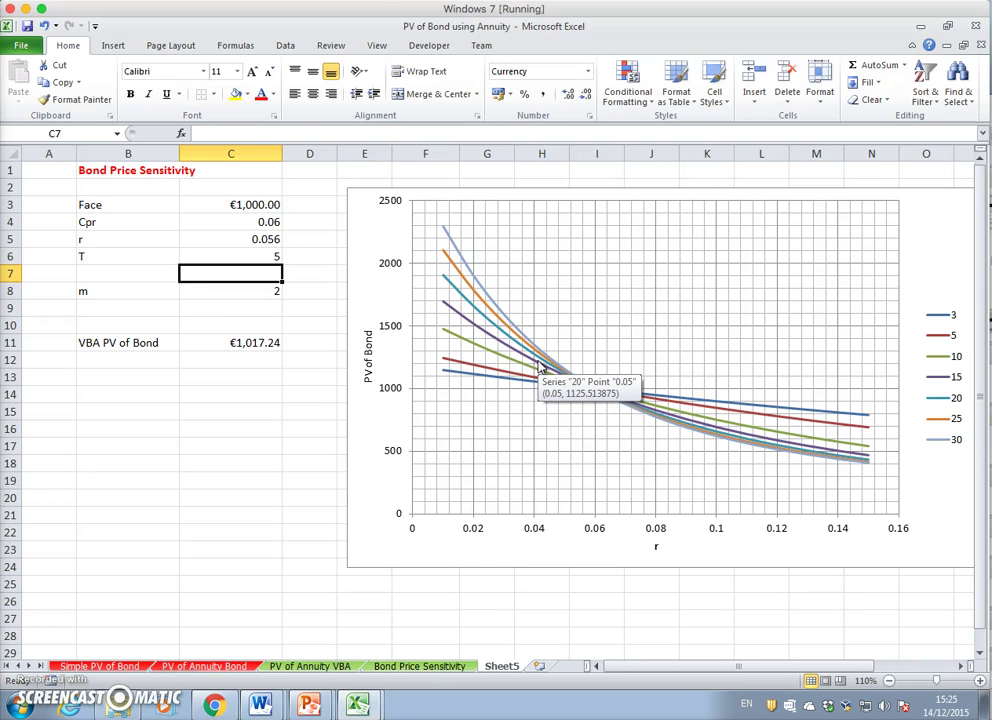
pyautogui.press('Up')
pyautogui.write('1')
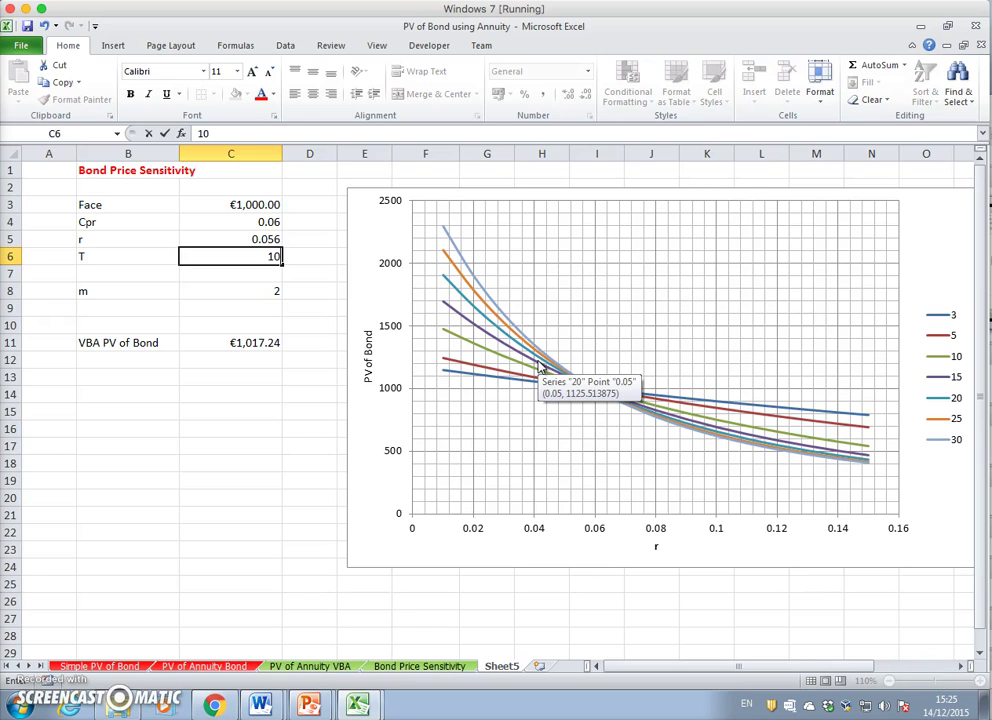
pyautogui.press('Return')
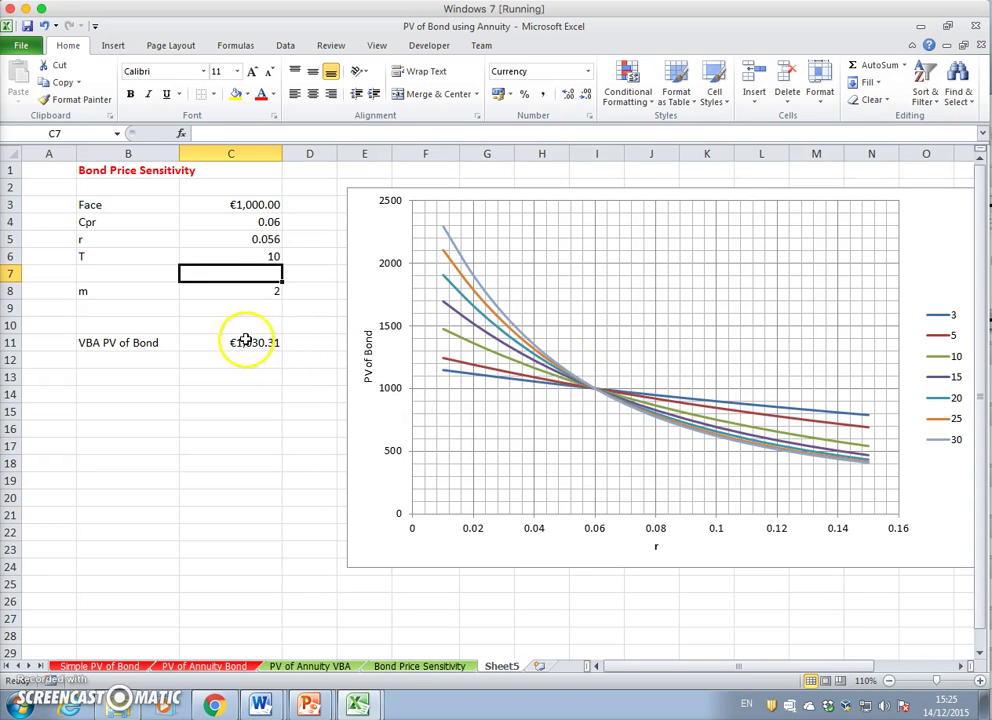
# Set the interest rate r in cell C5 to 0.06 and check the bond price against the curves' crossing point
pyautogui.click(254, 242)
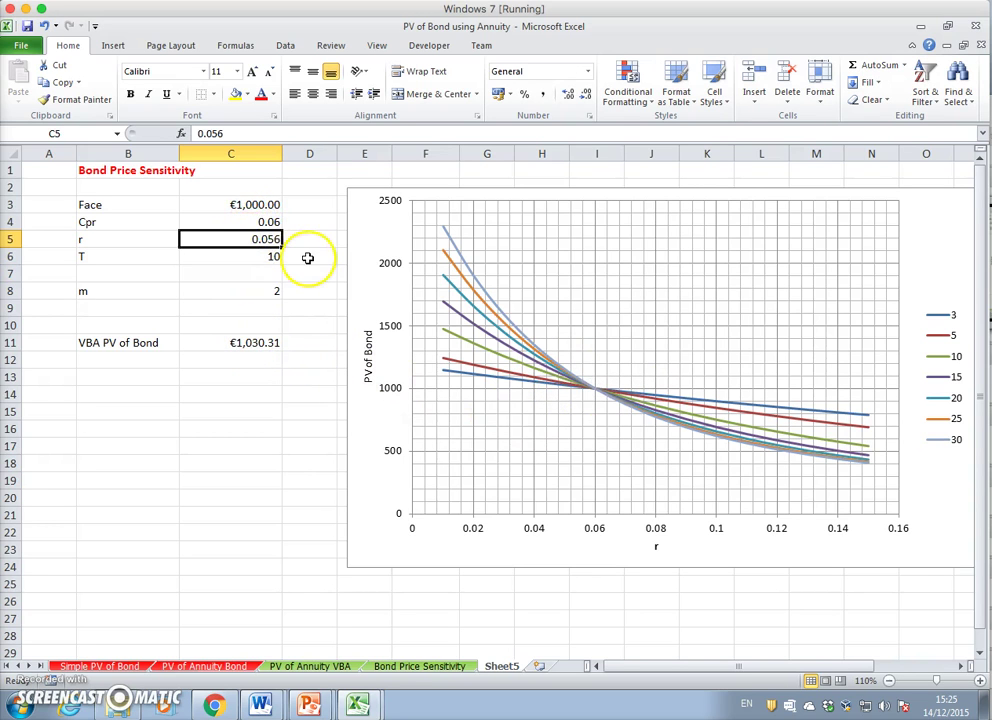
pyautogui.write('0.0')
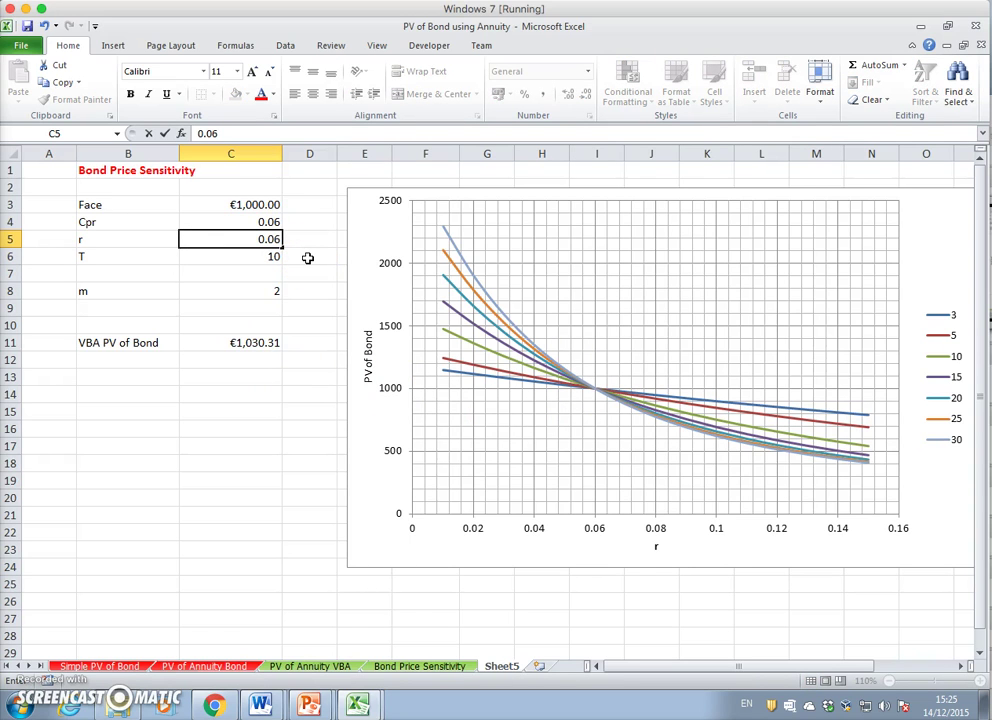
pyautogui.press('Return')
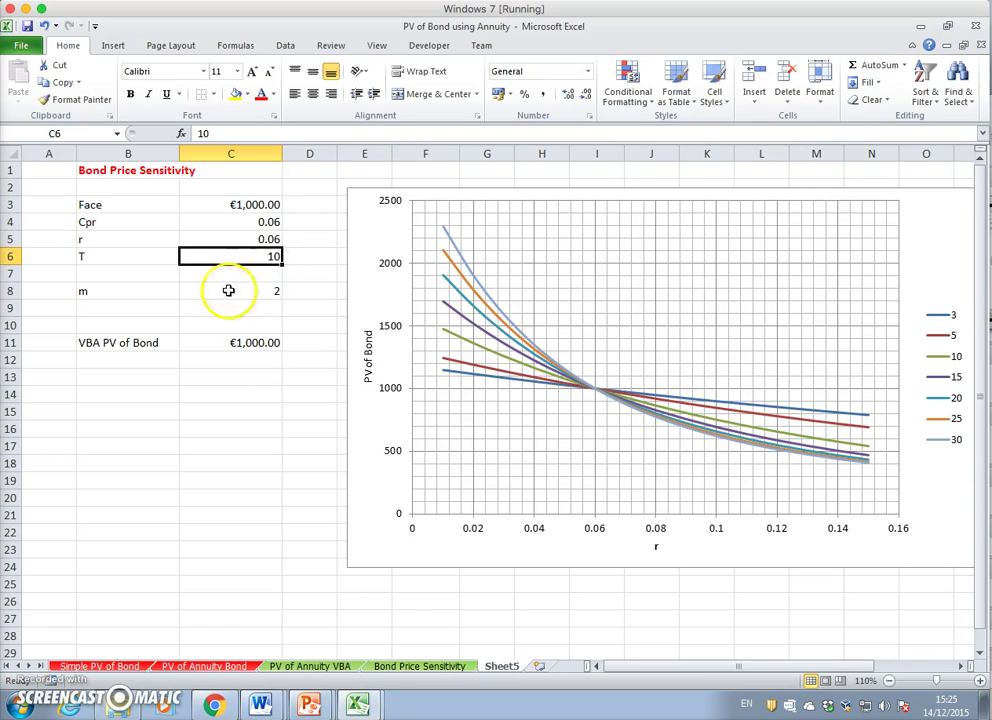
pyautogui.click(232, 342)
pyautogui.moveTo(596, 393)
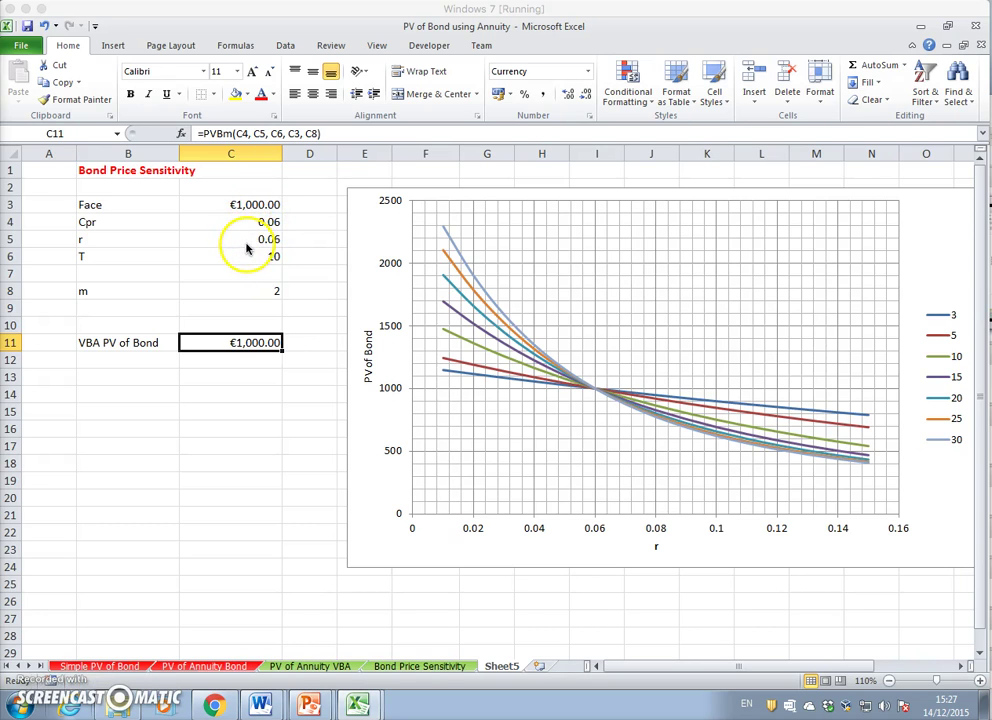
# Replace the heading in B1 with "Par Bond: the value of a bond when r = cpr is unaffected by chnaging the maturity of the instrument"
pyautogui.click(92, 170)
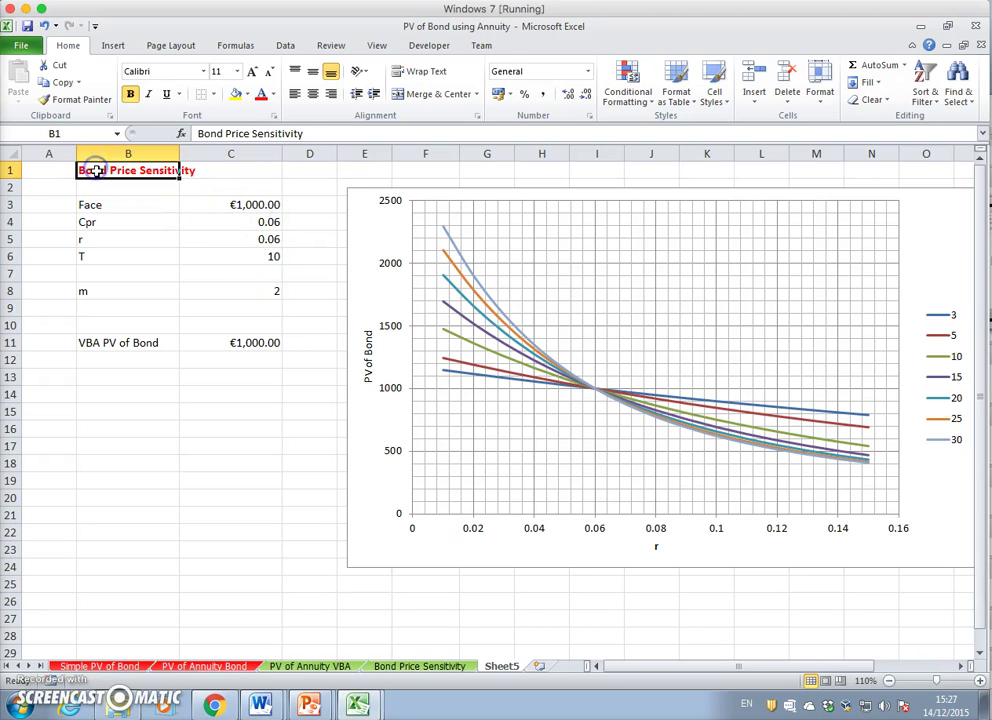
pyautogui.write('Par')
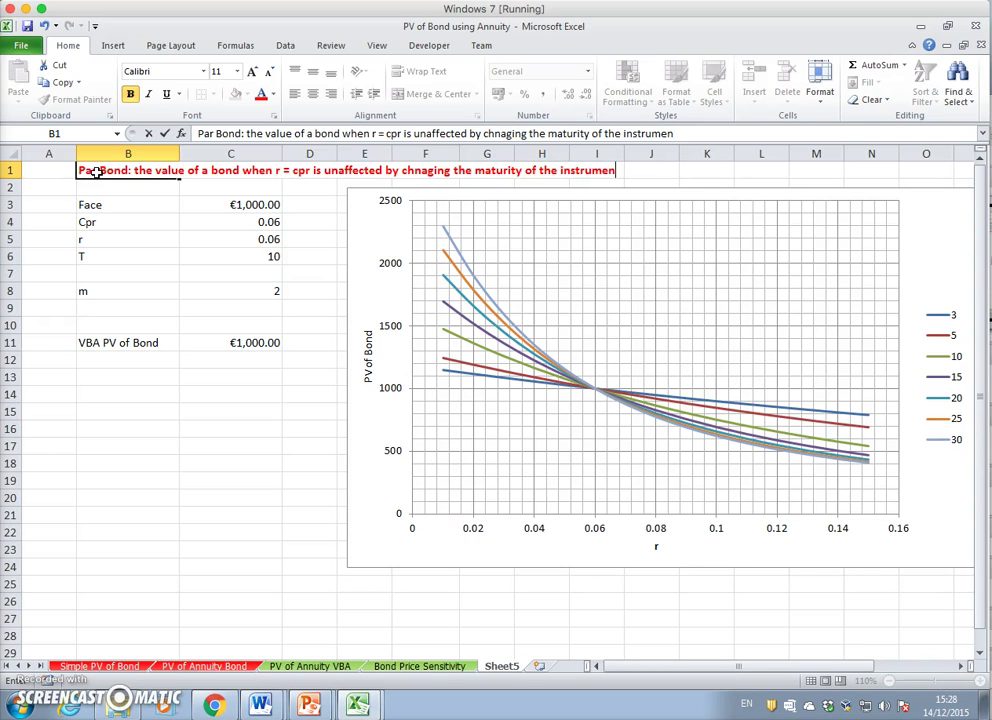
pyautogui.press('Return')
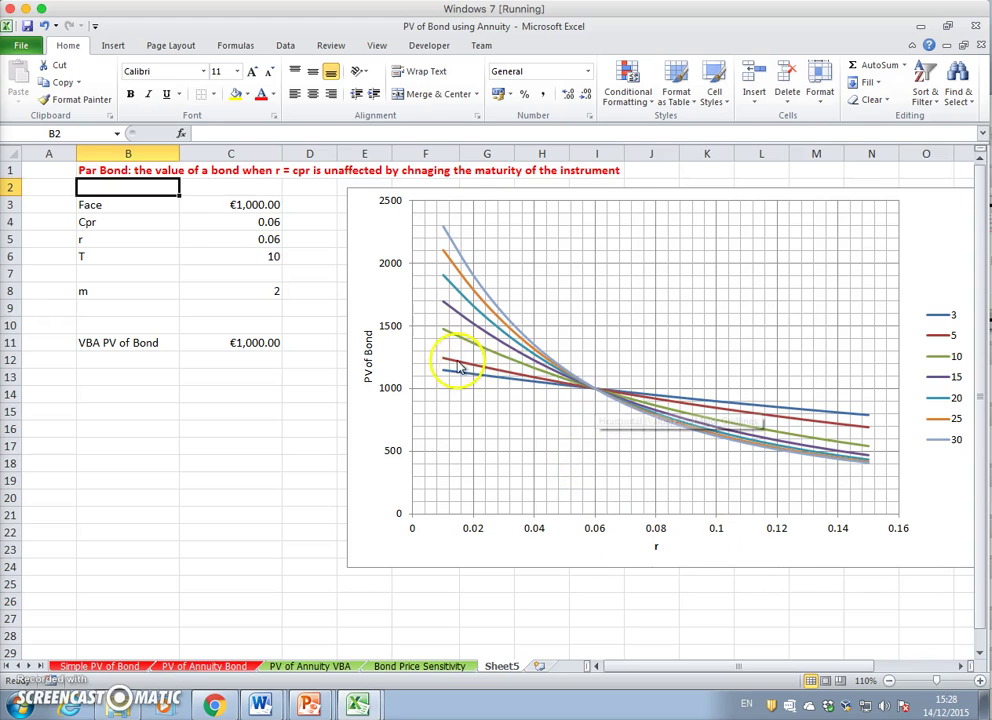
# Compare the coupon rate in C4 and the interest rate in C5 with the bond price in C11
pyautogui.click(241, 220)
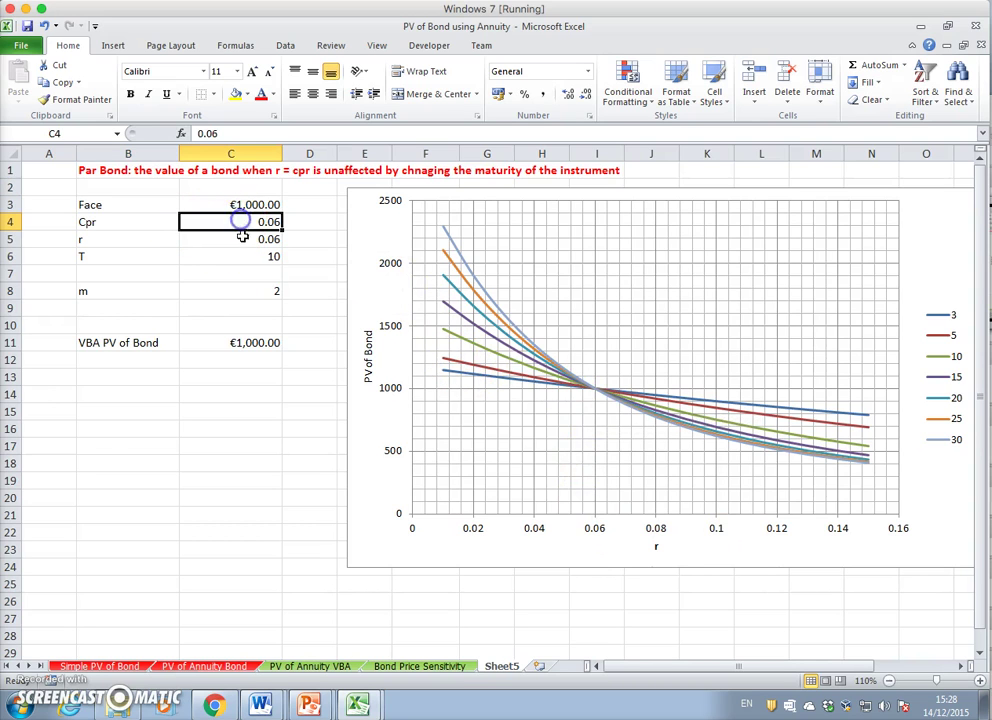
pyautogui.click(262, 240)
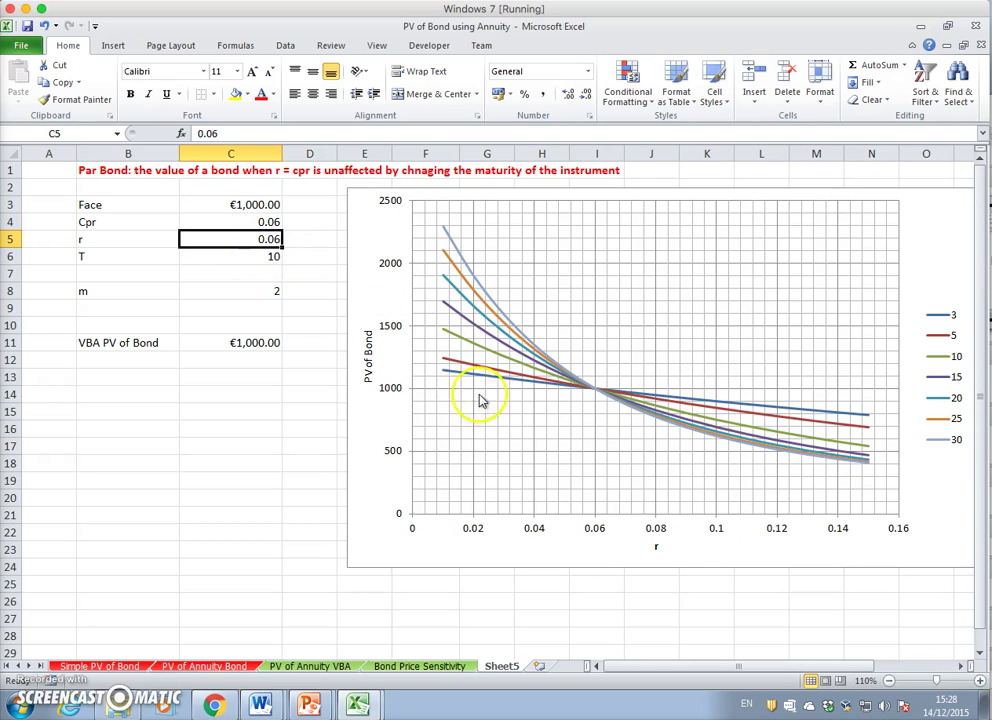
pyautogui.click(268, 343)
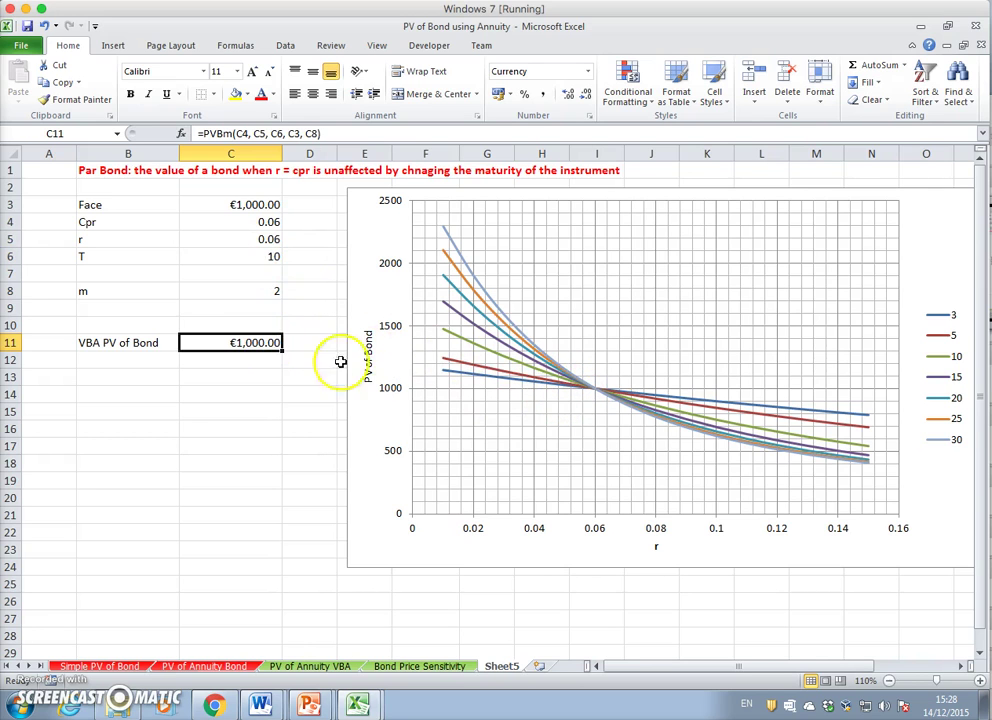
# Test a payment frequency m of 12 in cell C8, restore it to 2, and recheck the coupon and interest rates
pyautogui.click(250, 290)
pyautogui.write('12')
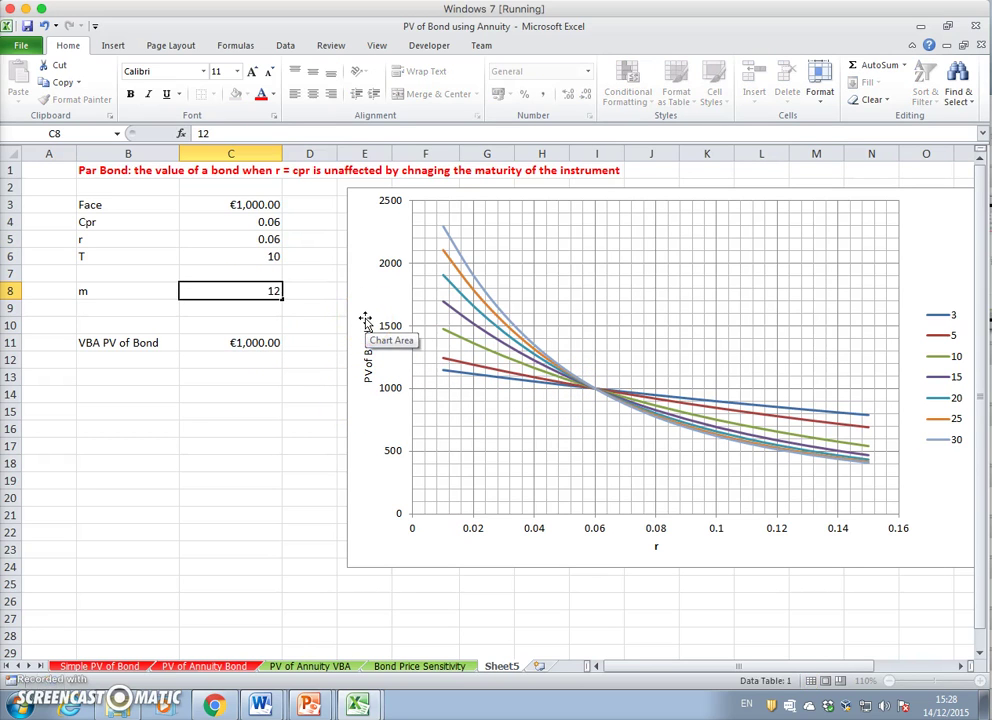
pyautogui.press('Return')
pyautogui.click(262, 291)
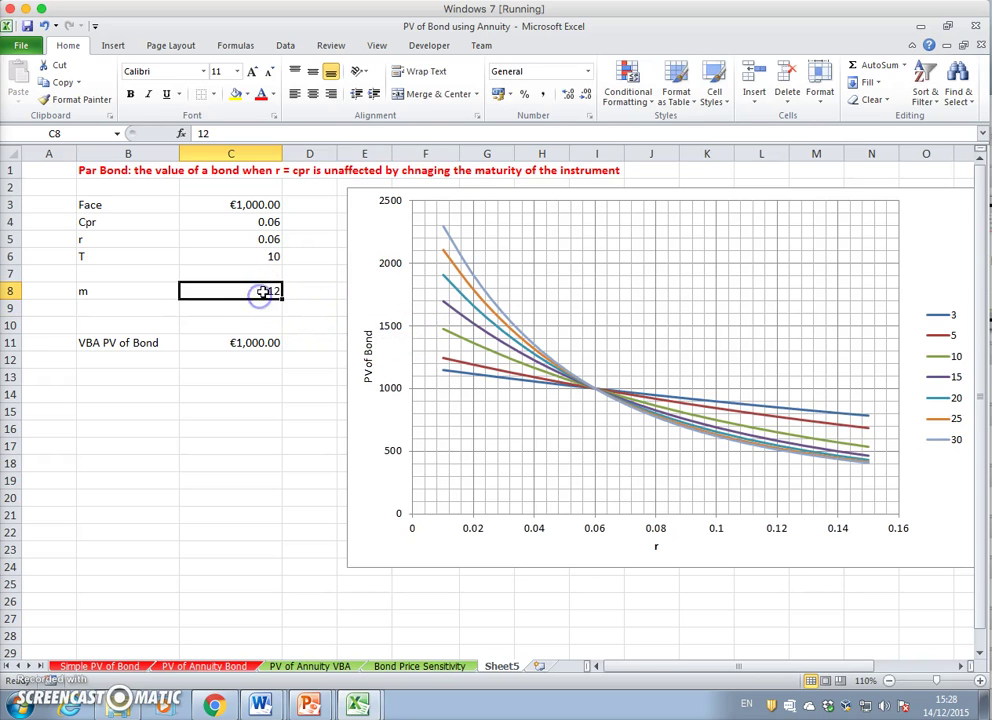
pyautogui.write('2')
pyautogui.press('Return')
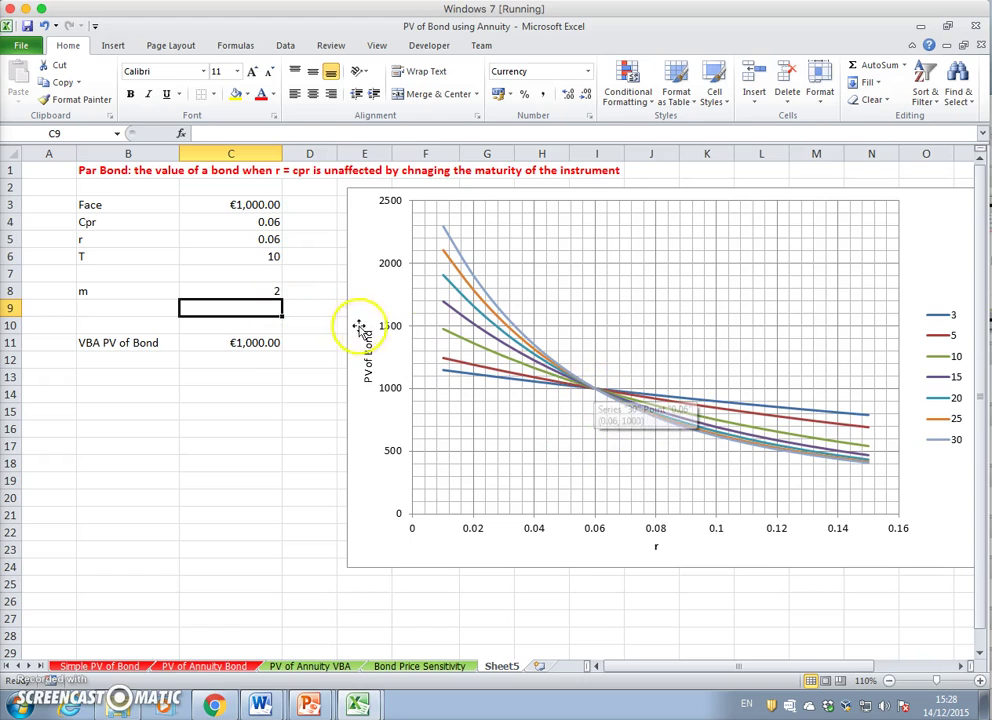
pyautogui.click(259, 223)
pyautogui.click(259, 237)
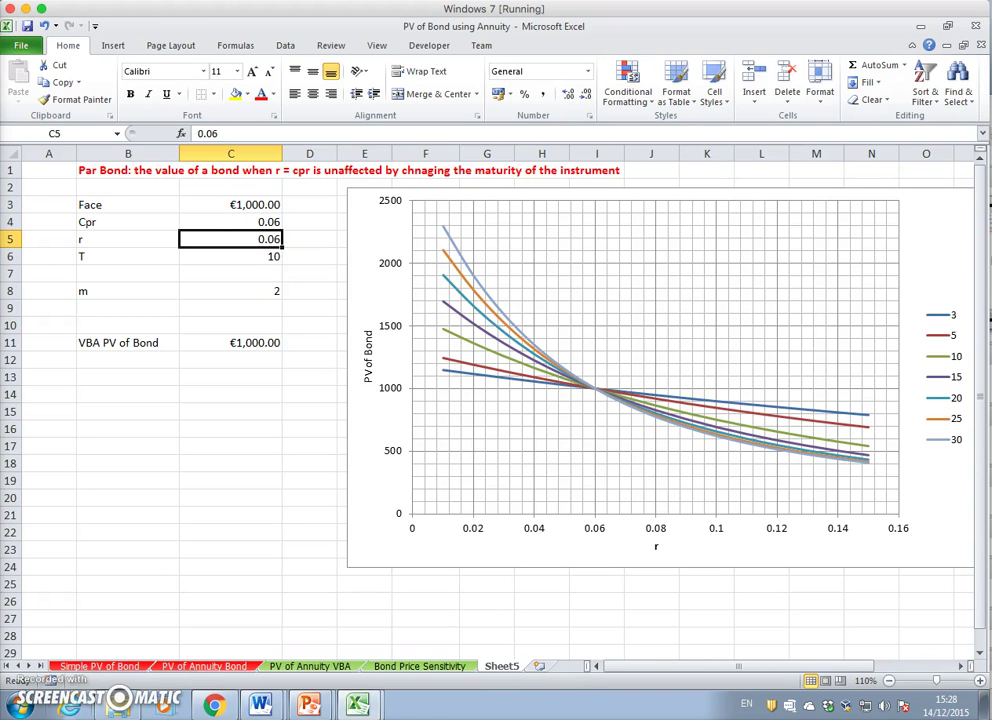
pyautogui.click(230, 515)
# Try to correct the misspelt word "chnaging" to "changing" in the B1 heading
pyautogui.click(133, 168)
pyautogui.click(425, 168)
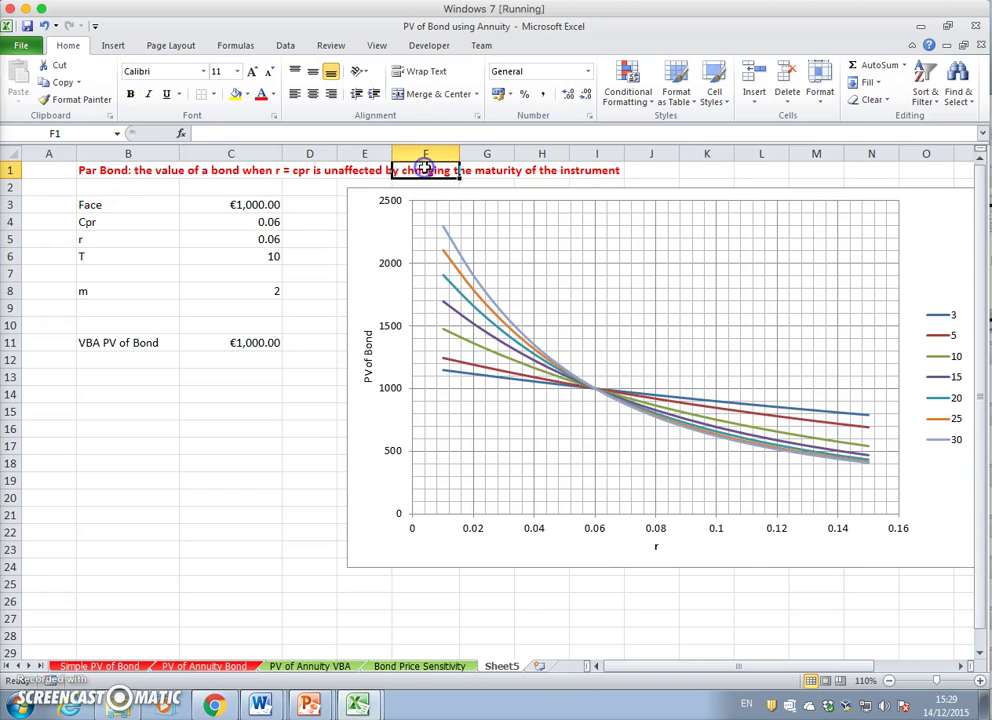
pyautogui.click(88, 169)
pyautogui.click(500, 135)
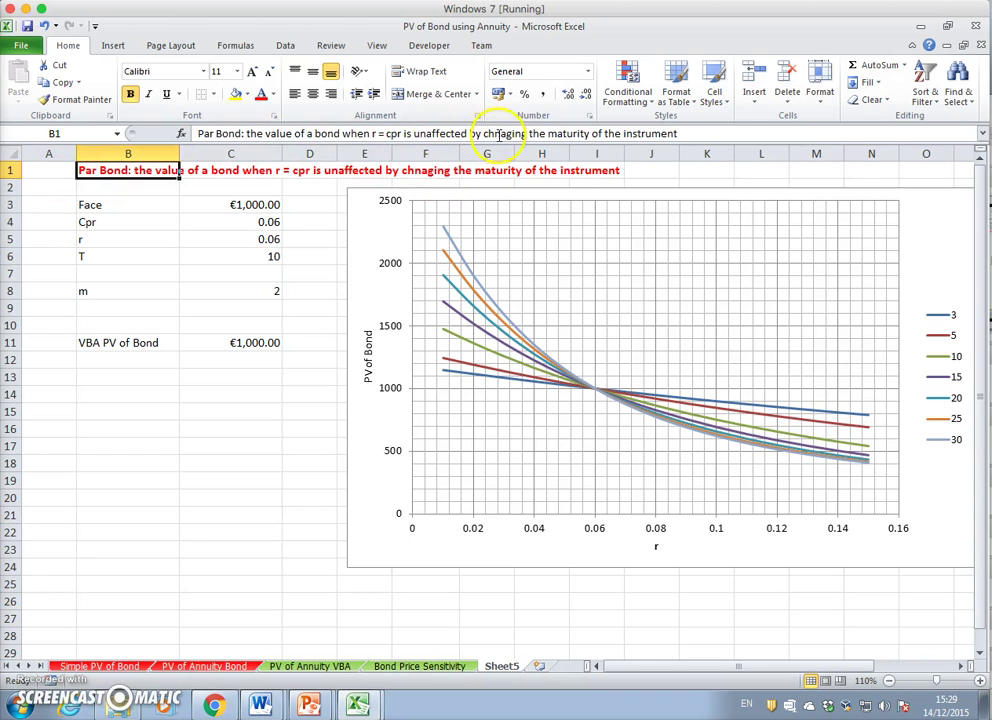
pyautogui.click(505, 133)
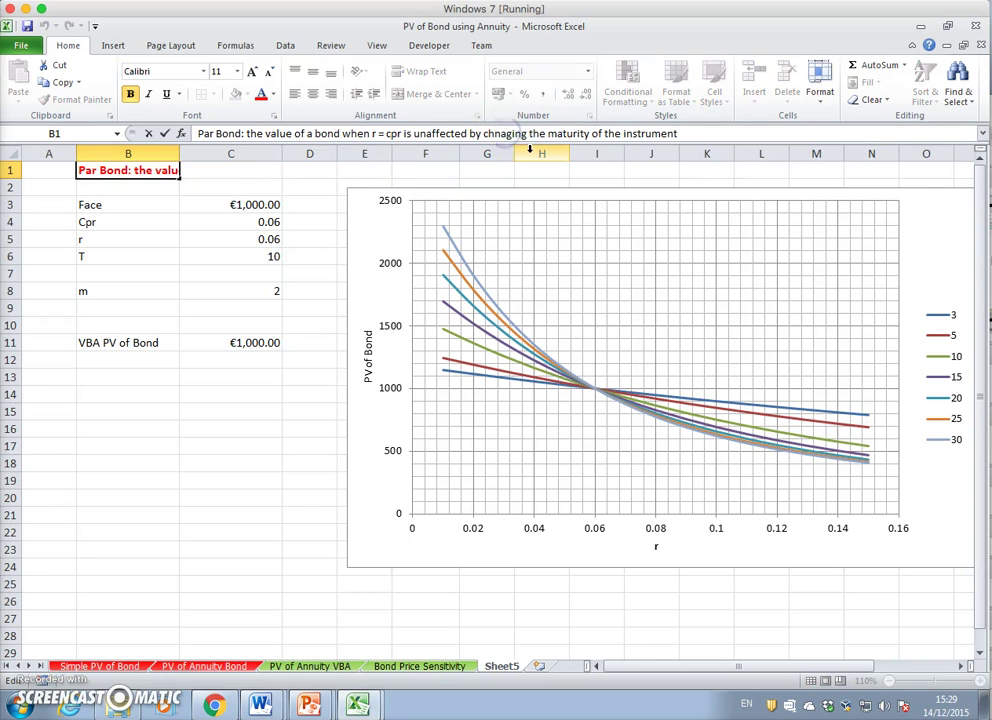
pyautogui.press('Delete')
pyautogui.press('Left')
pyautogui.write('a')
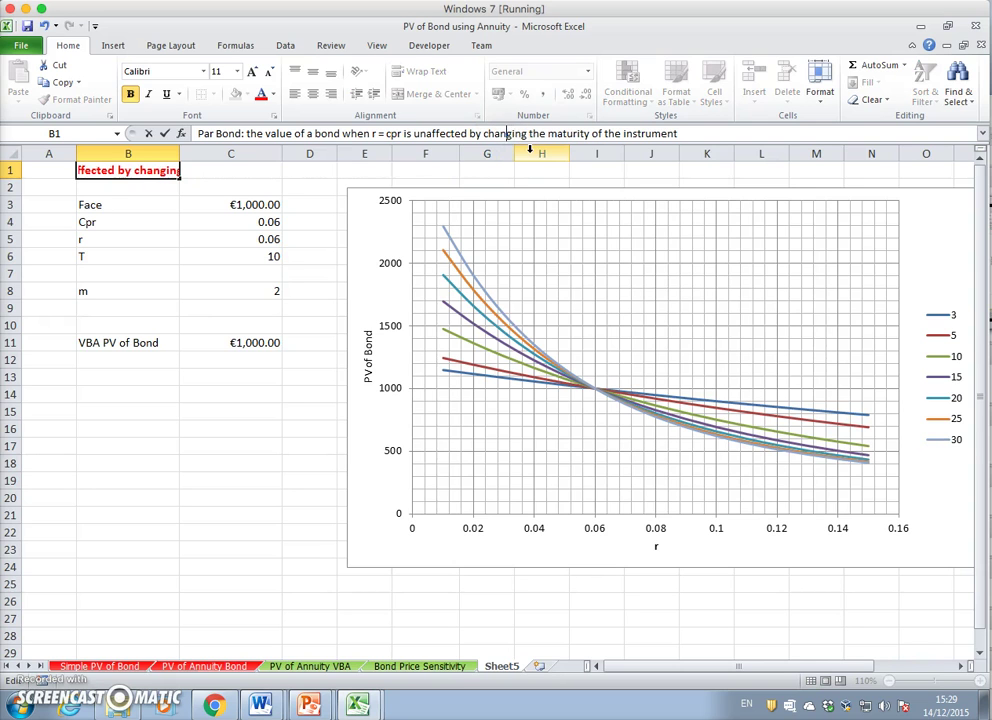
pyautogui.press('Escape')
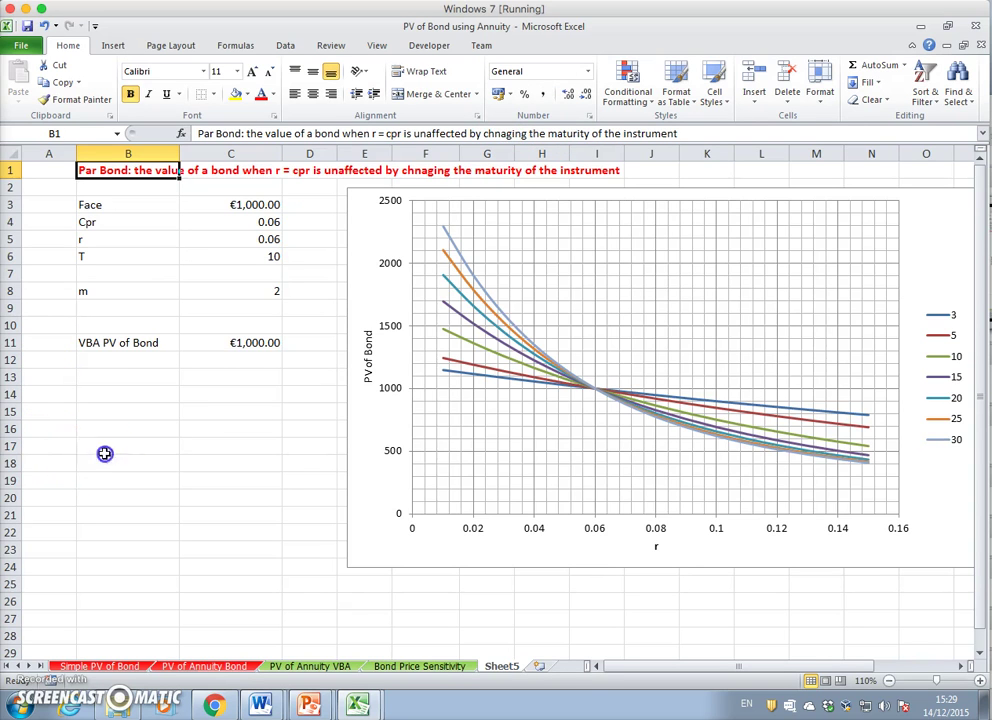
# Copy the entire contents of Sheet5 into a newly inserted worksheet
pyautogui.click(104, 452)
pyautogui.click(9, 153)
pyautogui.click(60, 82)
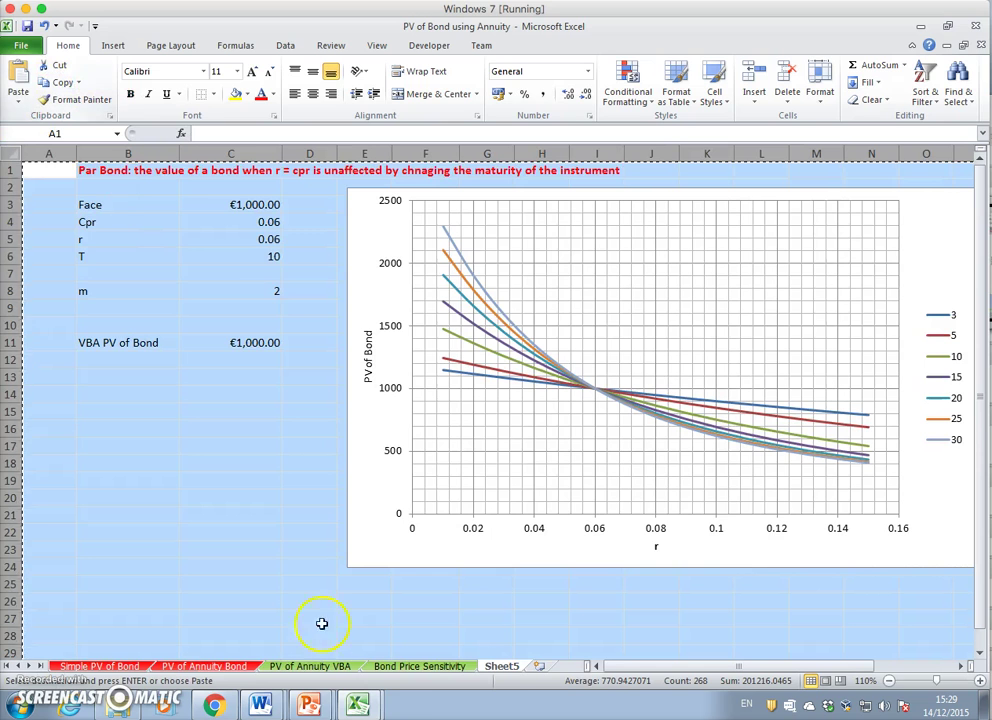
pyautogui.click(540, 666)
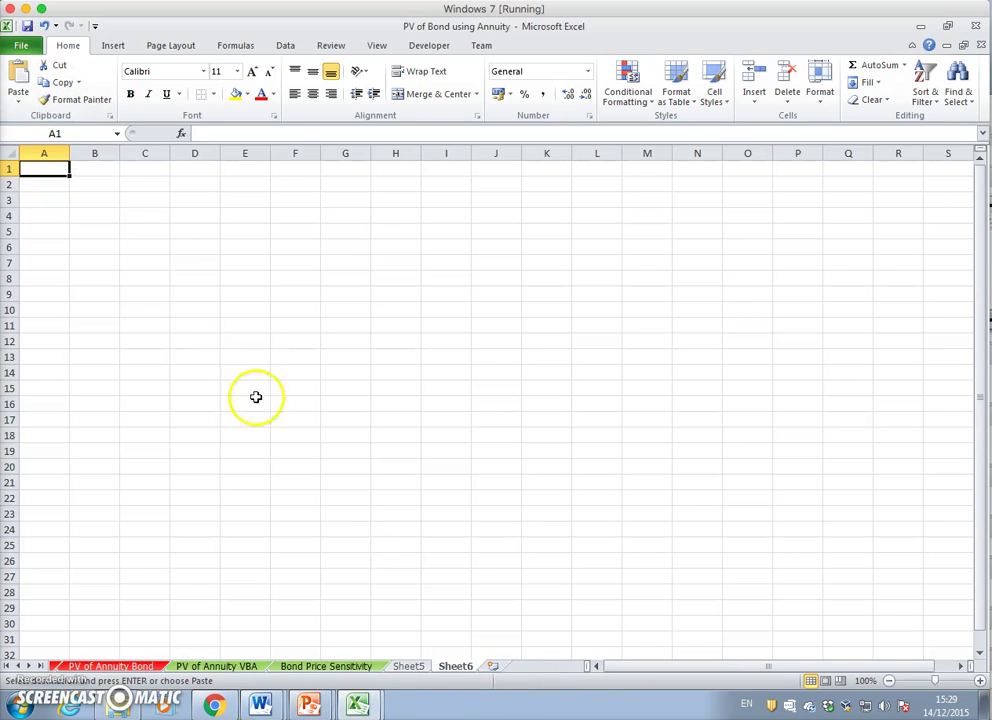
pyautogui.click(18, 78)
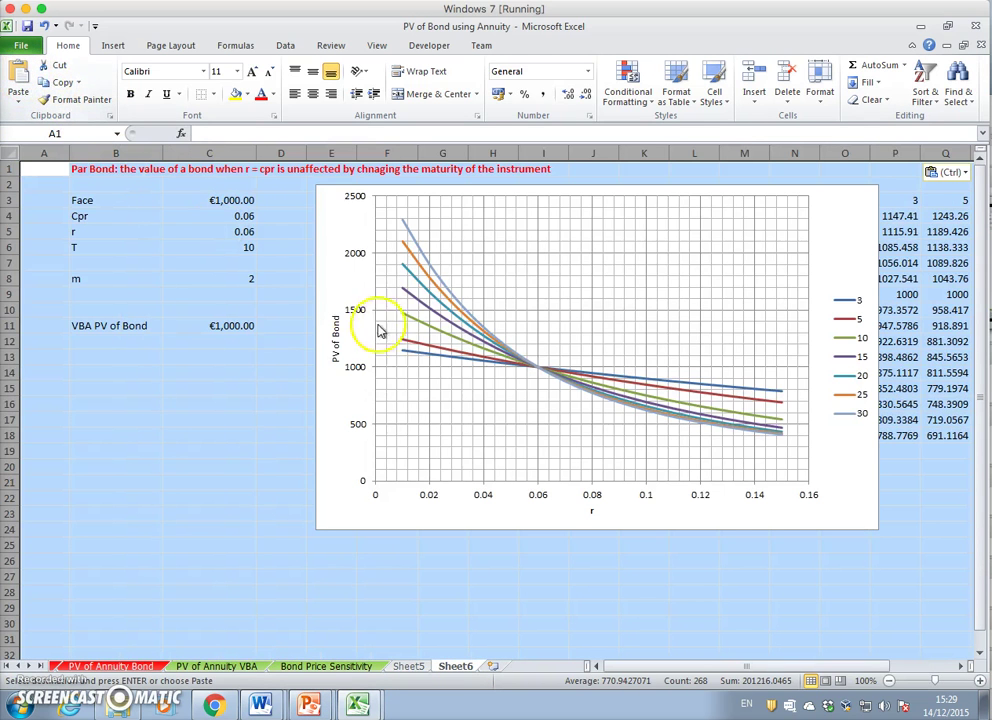
# Delete the copied line chart from the new sheet, uncovering the data table beneath it
pyautogui.click(331, 254)
pyautogui.moveTo(331, 220); pyautogui.dragTo(340, 274)
pyautogui.press('Delete')
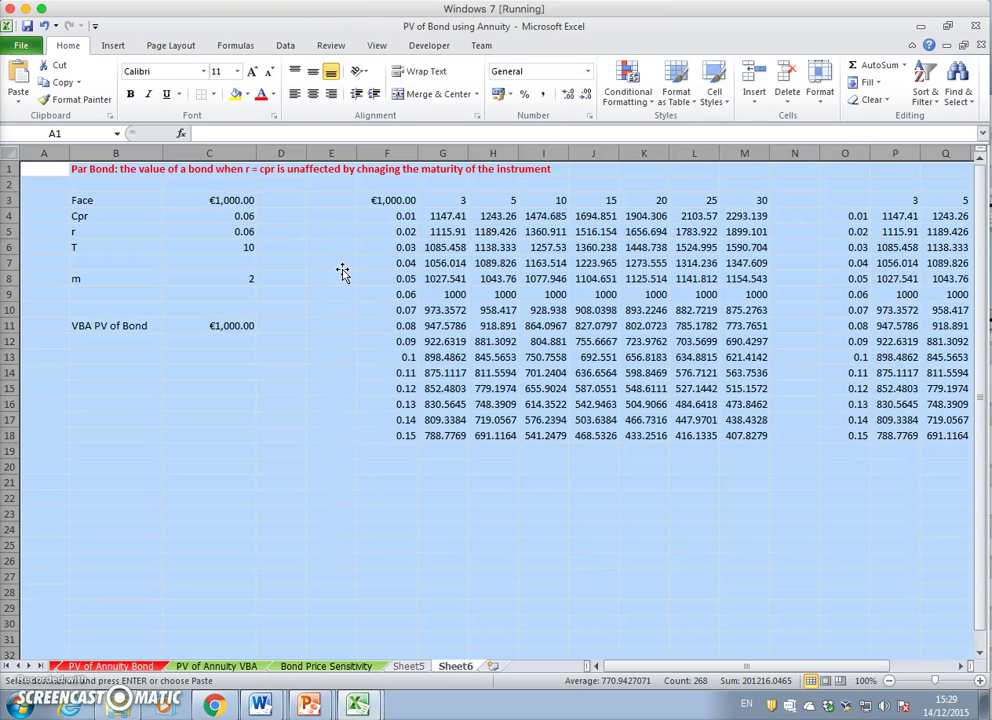
pyautogui.click(229, 327)
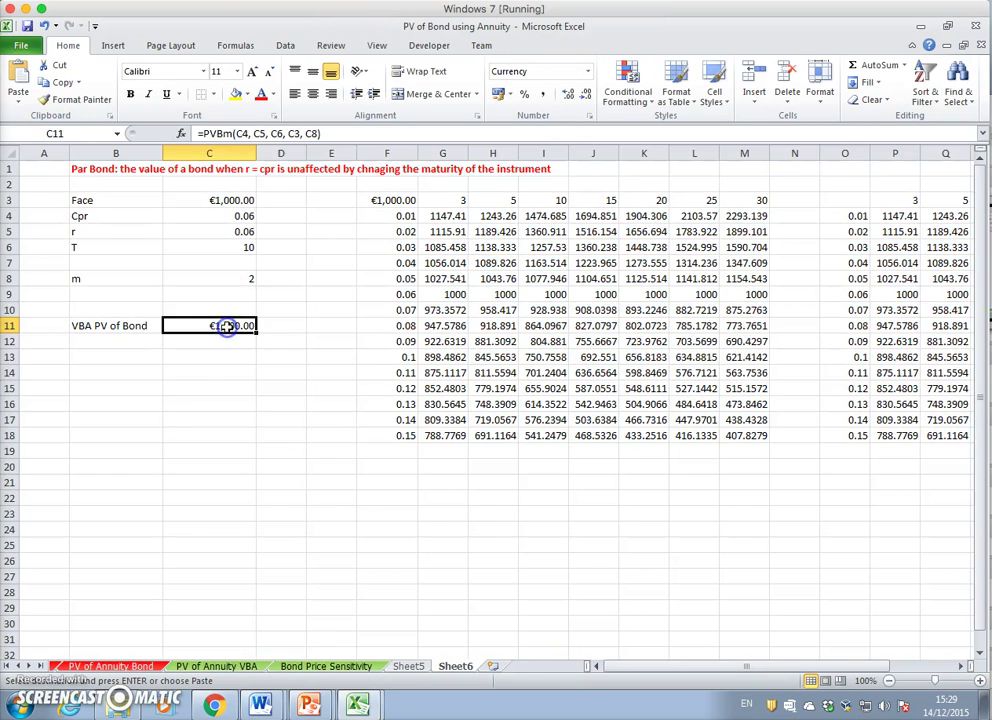
pyautogui.hotkey('ctrl', 'v')
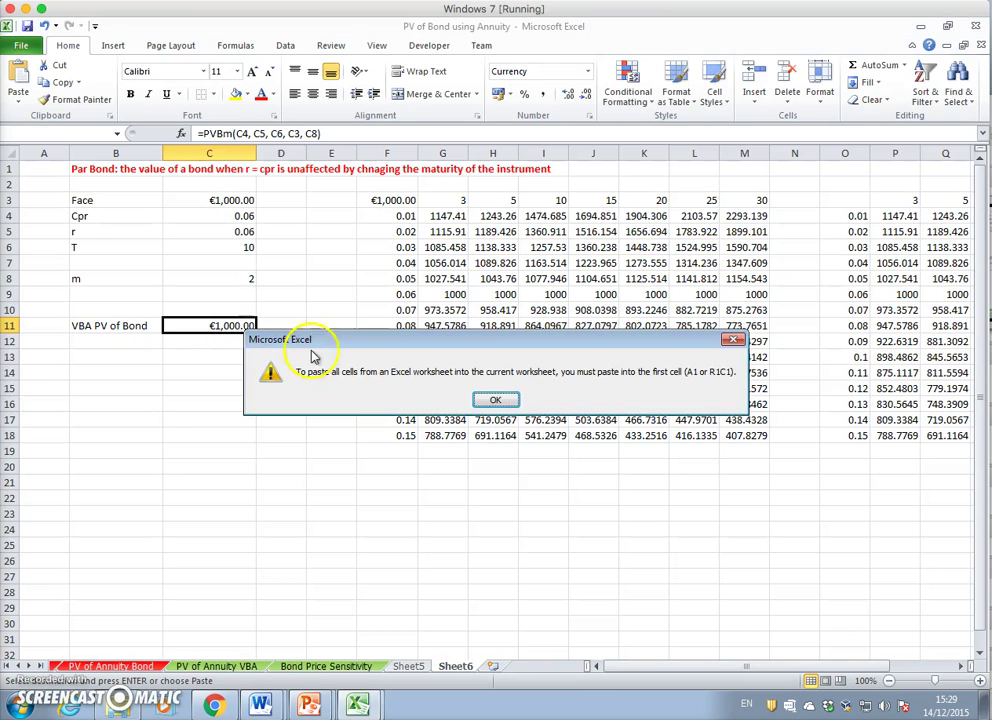
pyautogui.click(495, 399)
# Inspect the formulas and values in the copied data table and in its linked copy in columns O to V
pyautogui.click(383, 200)
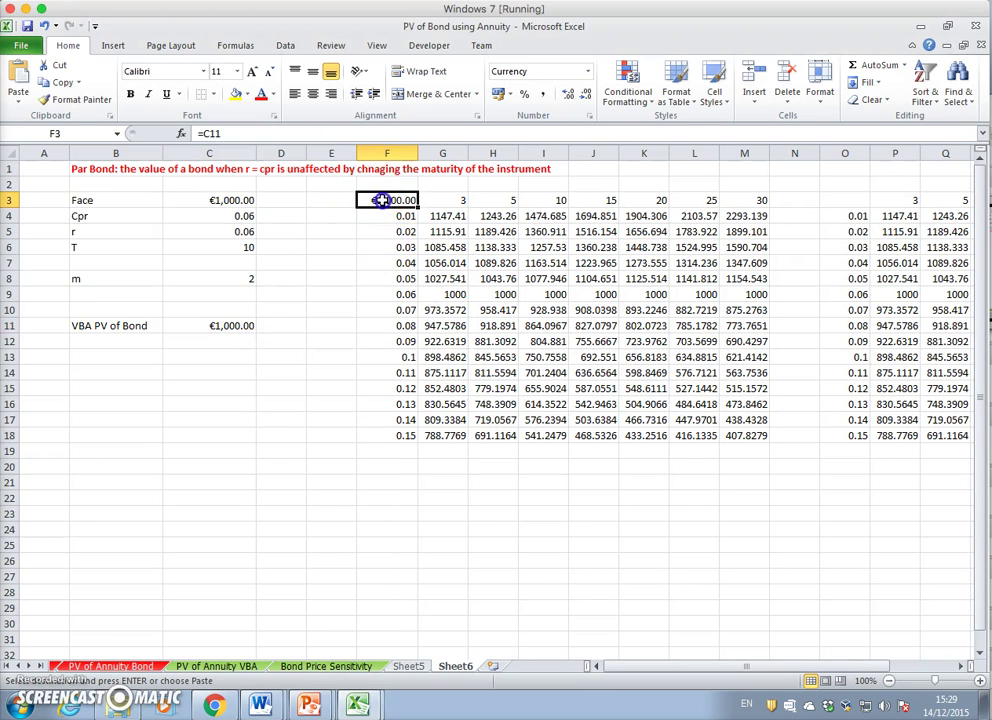
pyautogui.click(405, 247)
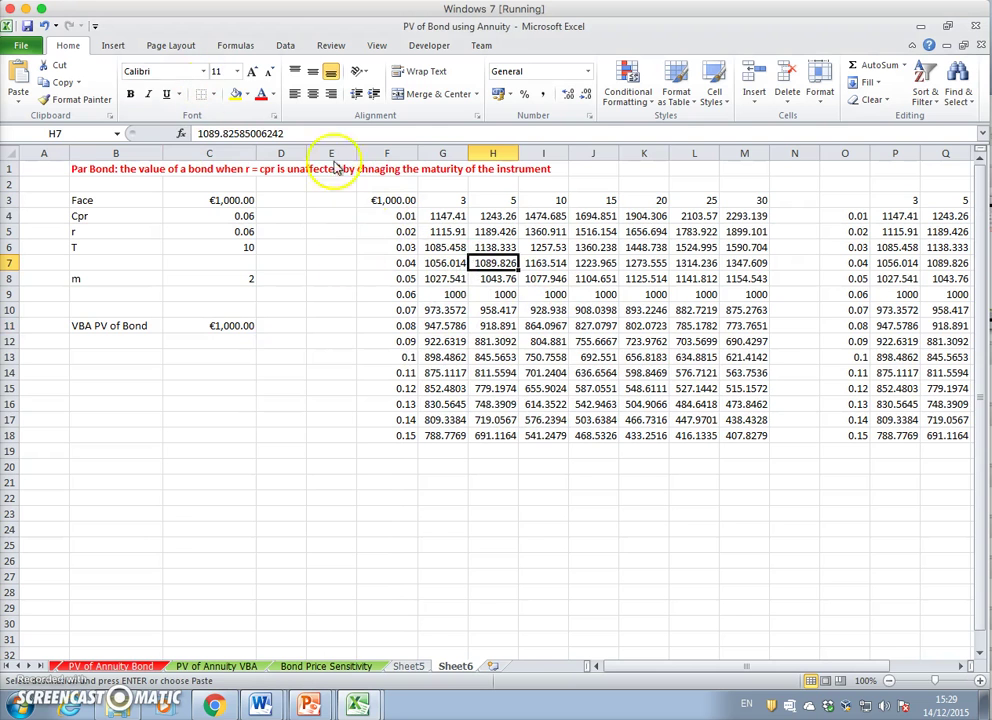
pyautogui.moveTo(815, 666); pyautogui.dragTo(872, 666)
pyautogui.click(590, 263)
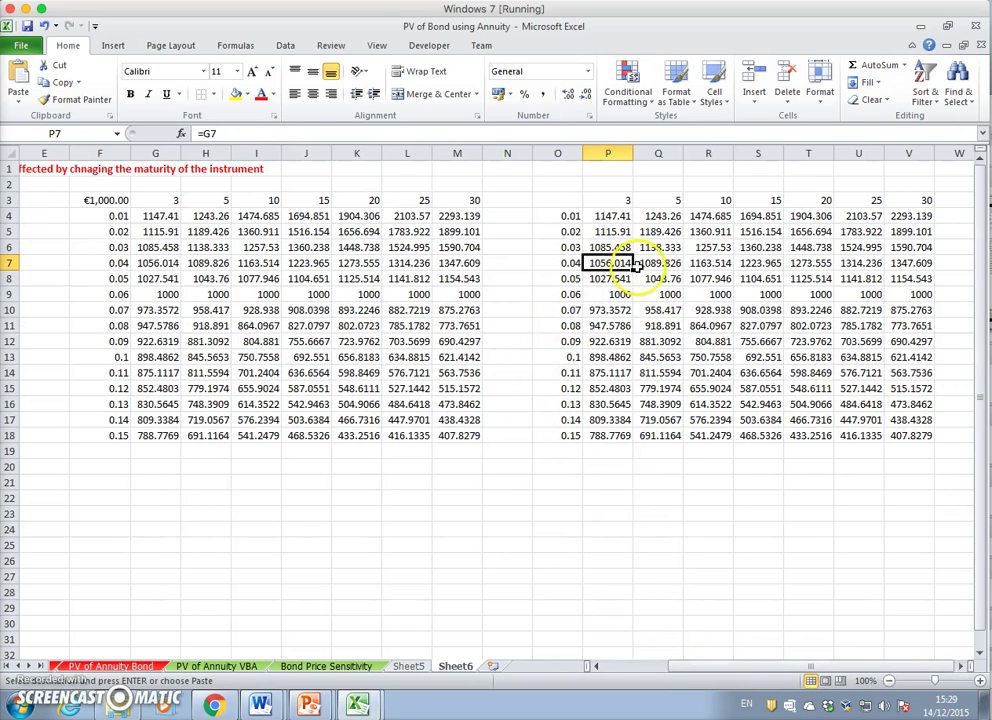
pyautogui.click(605, 199)
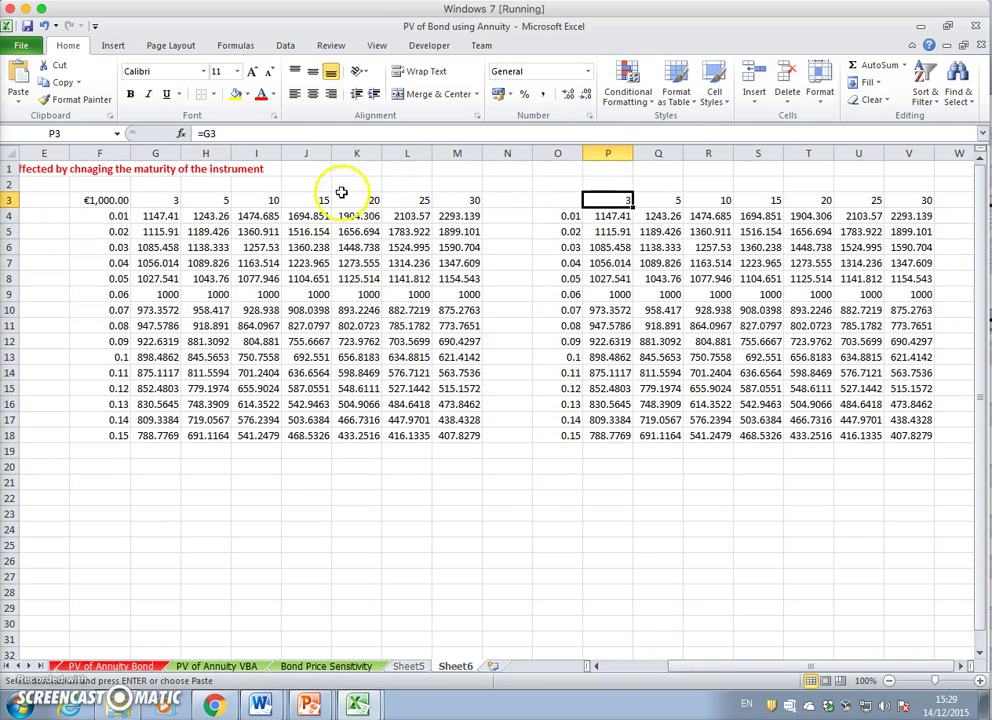
# Set the first maturity heading in cell G3 to 1
pyautogui.click(163, 200)
pyautogui.write('1')
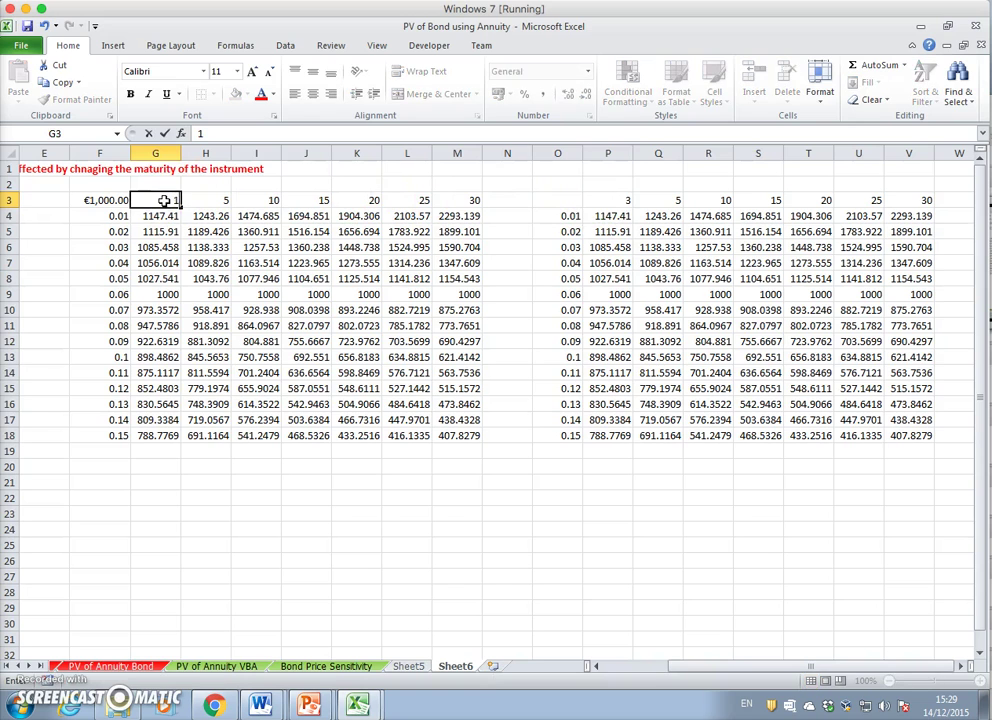
pyautogui.press('Return')
pyautogui.press('Down')
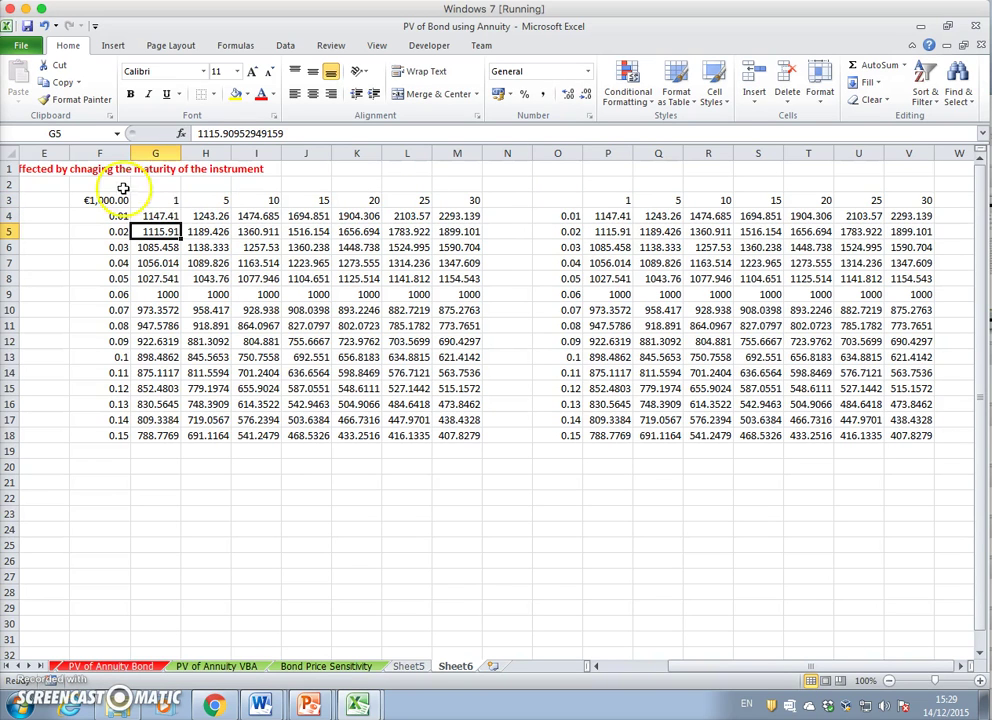
# Rebuild the data table over F3:M18 with T in C6 as row input and r in C5 as column input
pyautogui.moveTo(120, 198); pyautogui.dragTo(459, 440)
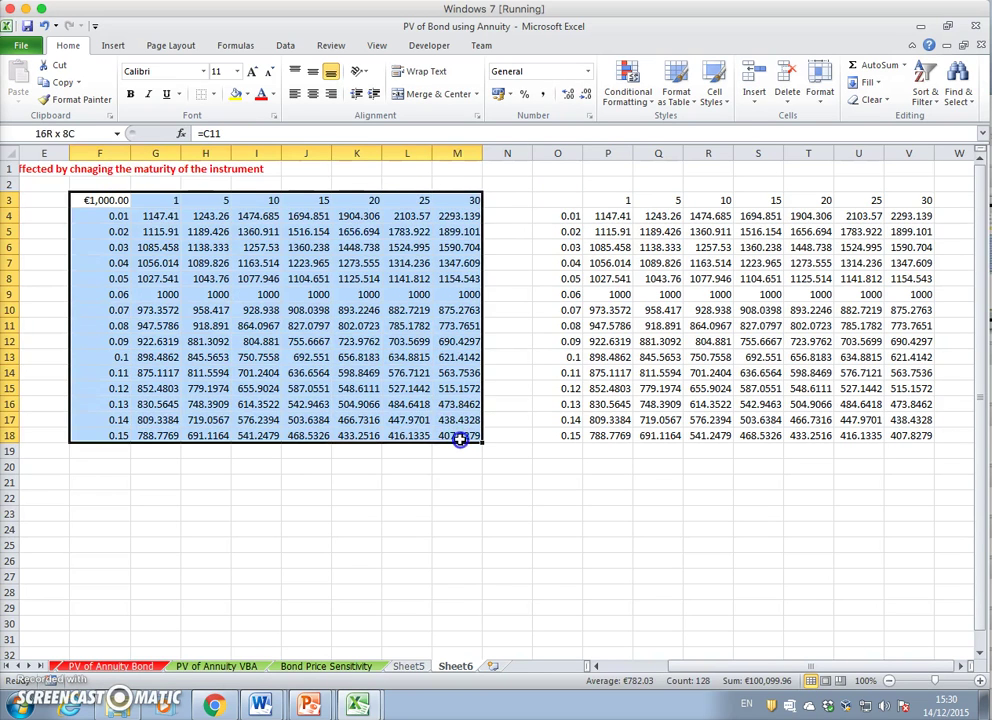
pyautogui.click(285, 47)
pyautogui.click(703, 90)
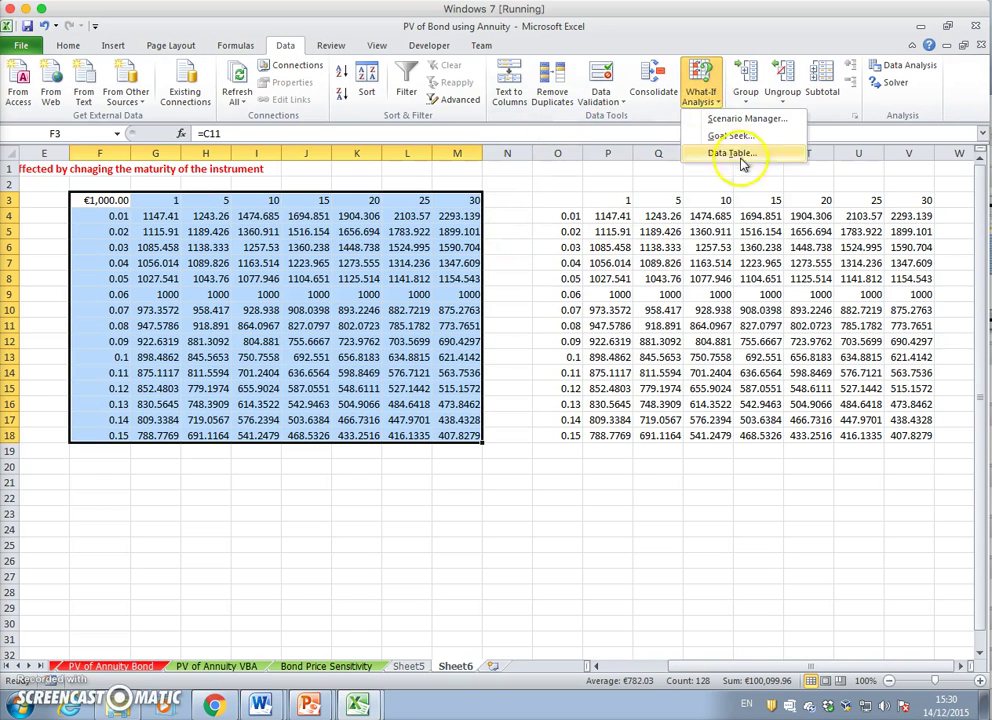
pyautogui.click(742, 156)
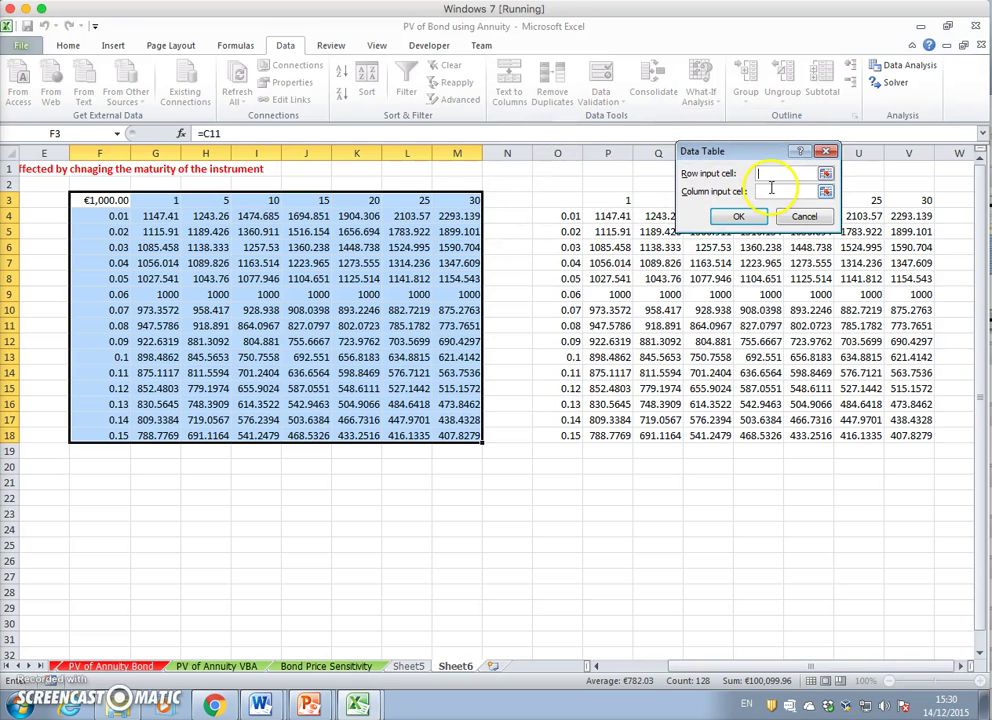
pyautogui.moveTo(791, 664); pyautogui.dragTo(700, 660)
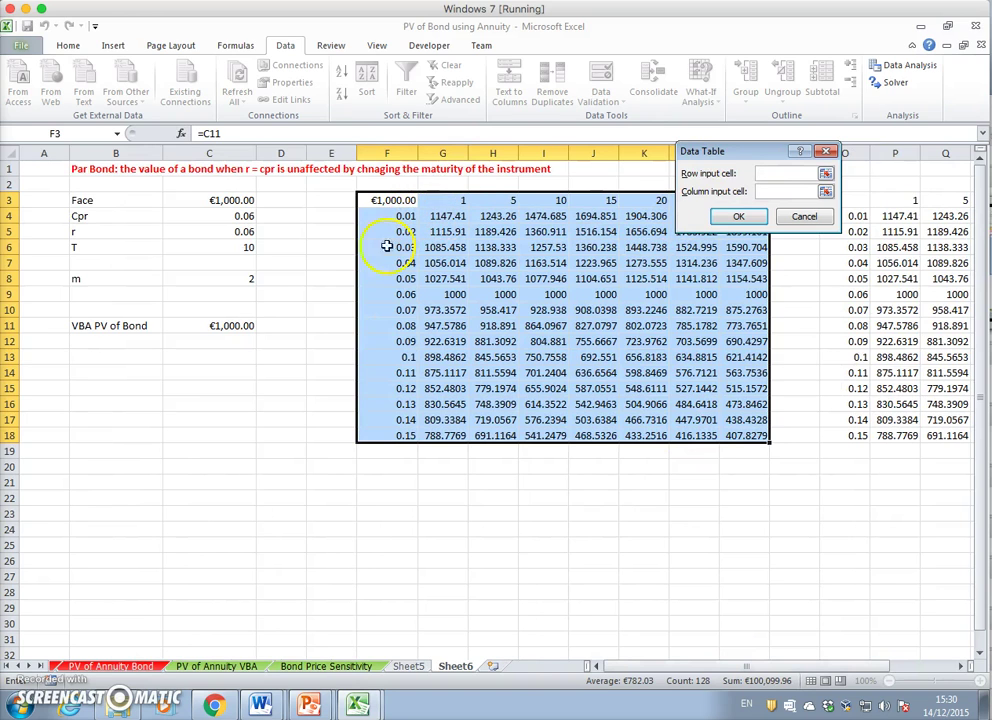
pyautogui.click(229, 246)
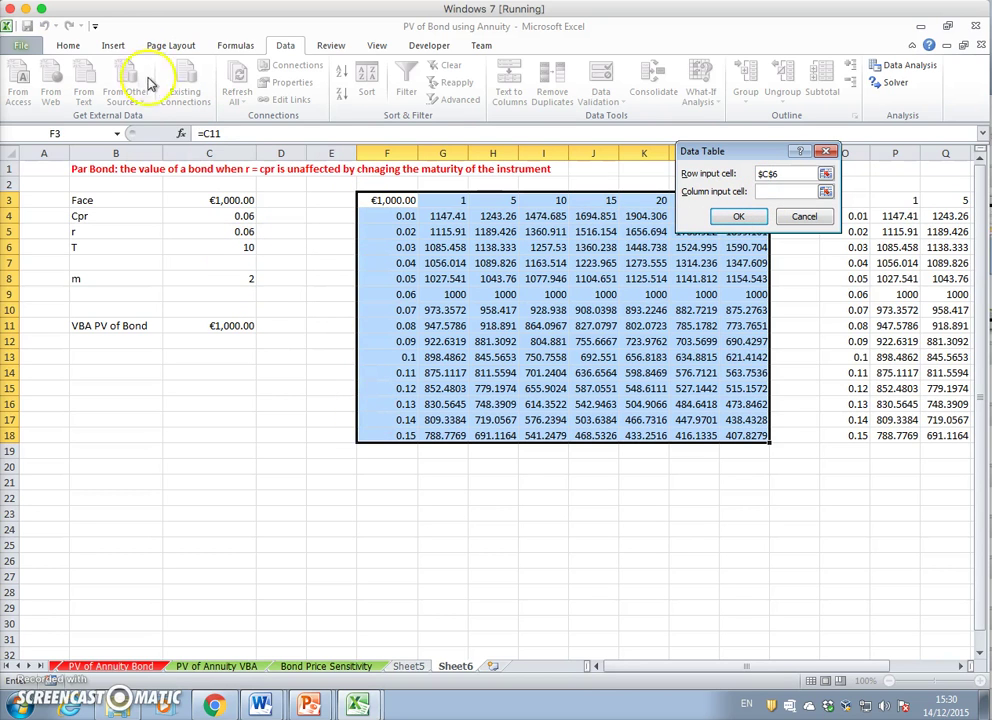
pyautogui.click(216, 230)
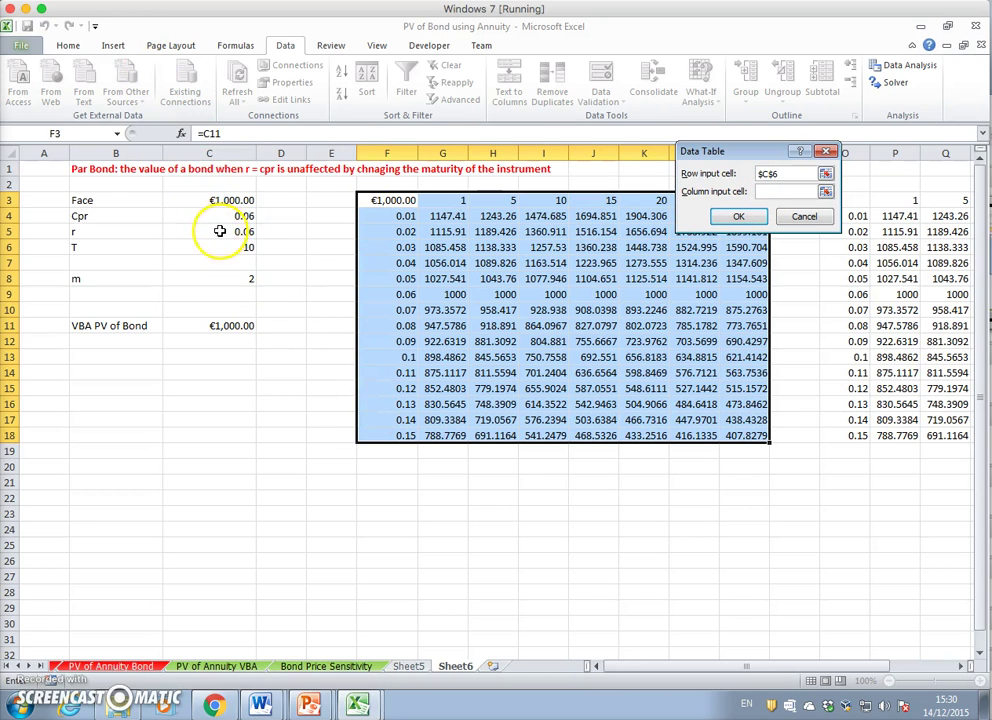
pyautogui.press('Return')
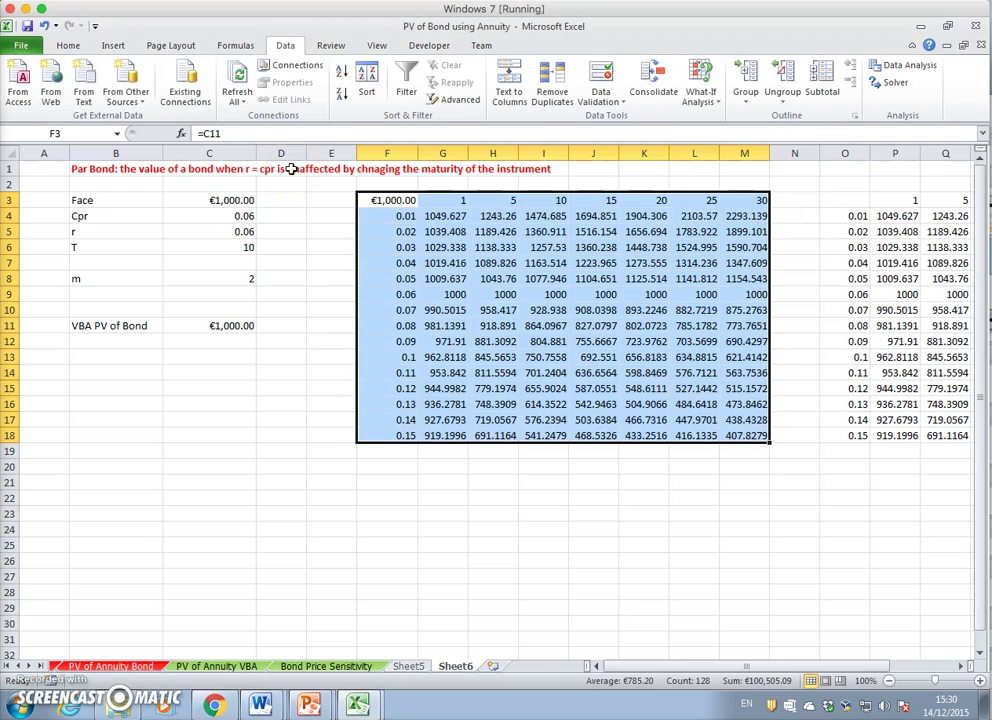
# Clear the linked copy of the price table in O3:V18
pyautogui.click(481, 251)
pyautogui.moveTo(728, 670); pyautogui.dragTo(861, 669)
pyautogui.moveTo(562, 200); pyautogui.dragTo(906, 434)
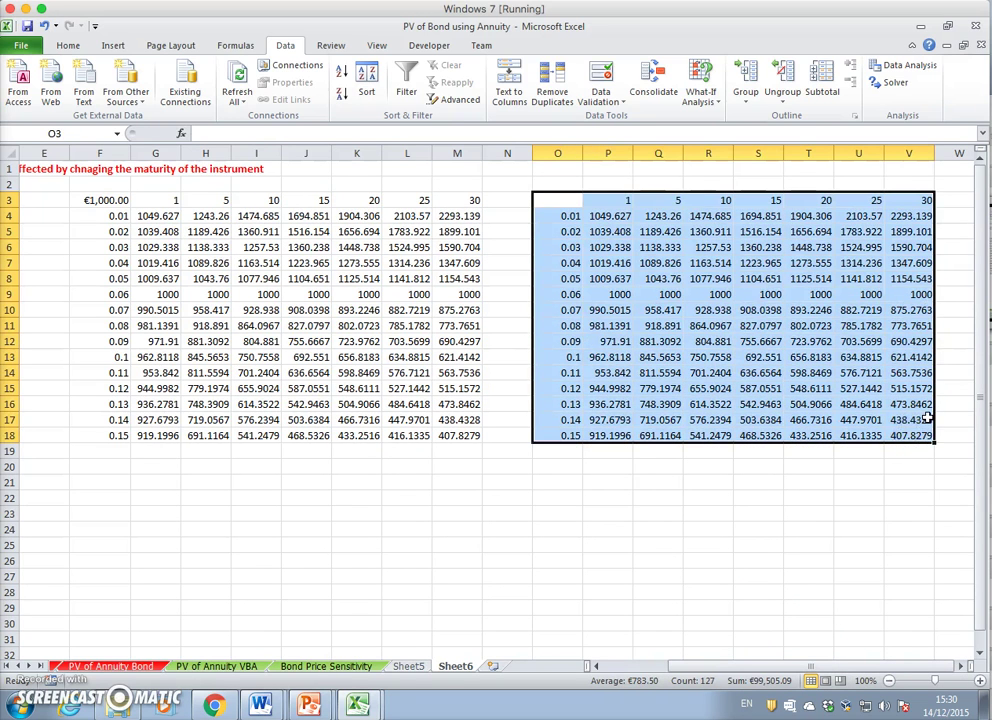
pyautogui.press('Delete')
pyautogui.click(917, 628)
pyautogui.moveTo(737, 659); pyautogui.dragTo(667, 669)
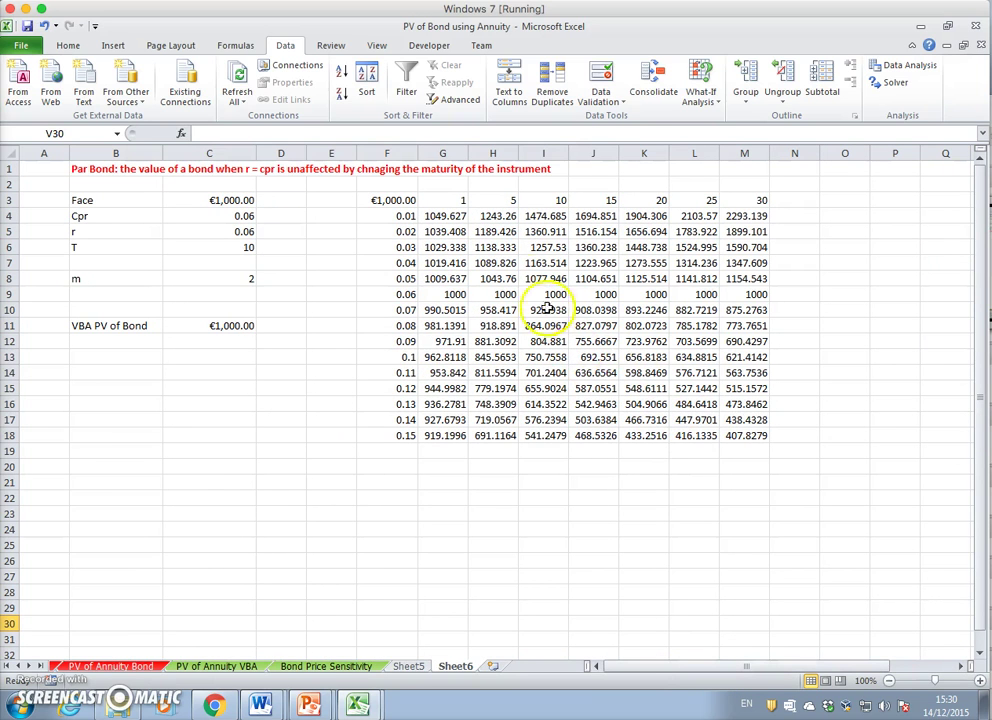
pyautogui.click(434, 466)
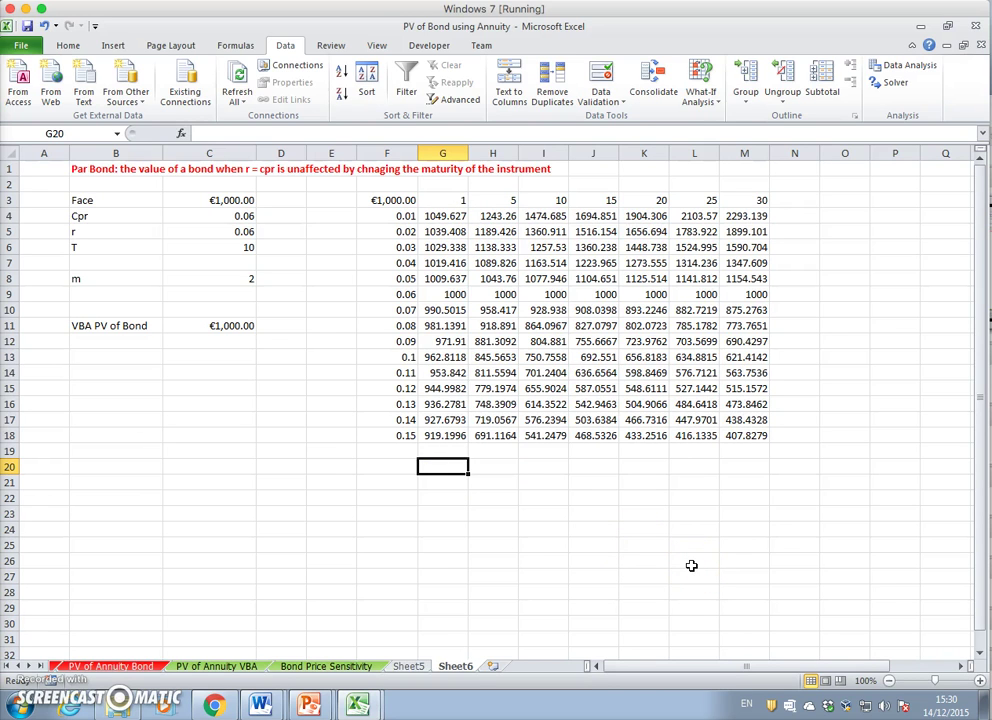
pyautogui.write('=')
pyautogui.press('Escape')
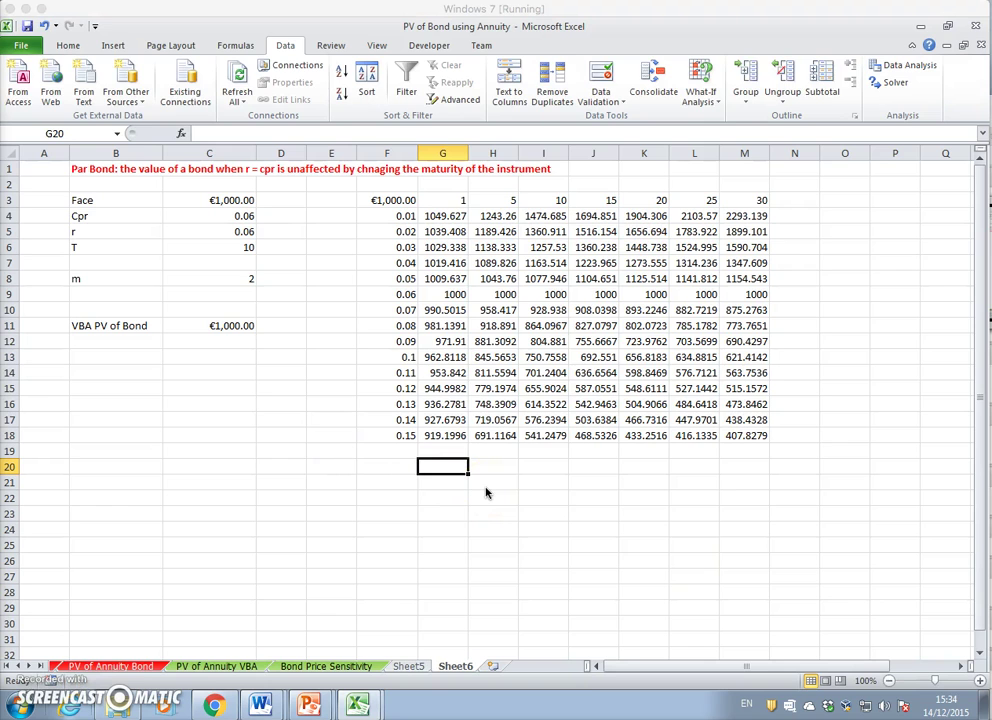
# Enter the relative price change formula =(G5-G4)/G4 in cell G20 below the price table
pyautogui.doubleClick(440, 465)
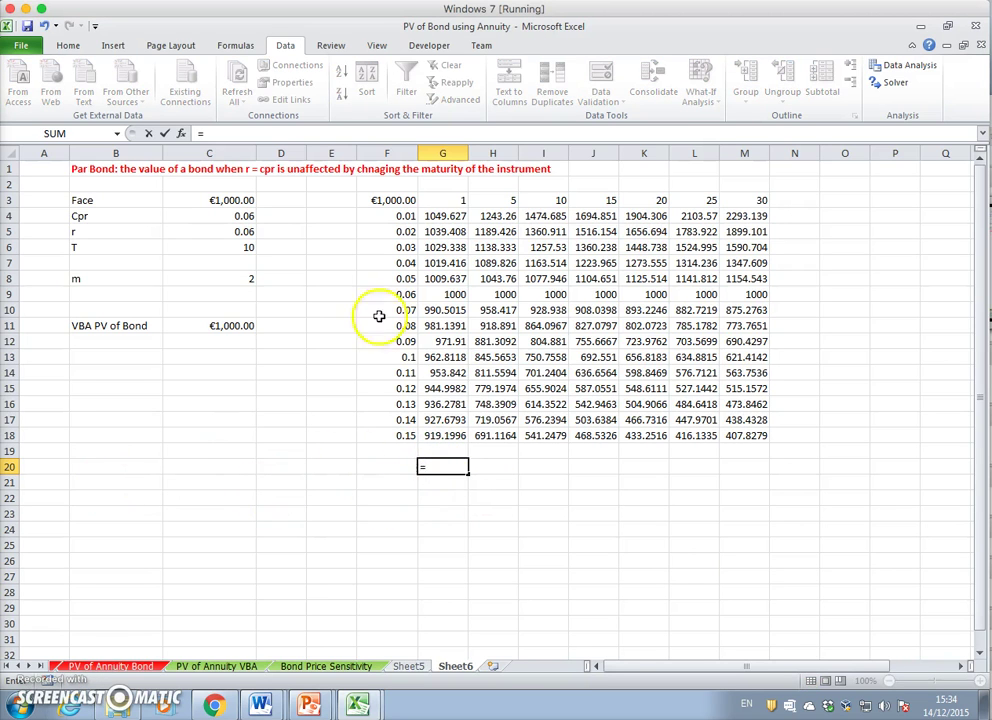
pyautogui.write('=(')
pyautogui.click(437, 232)
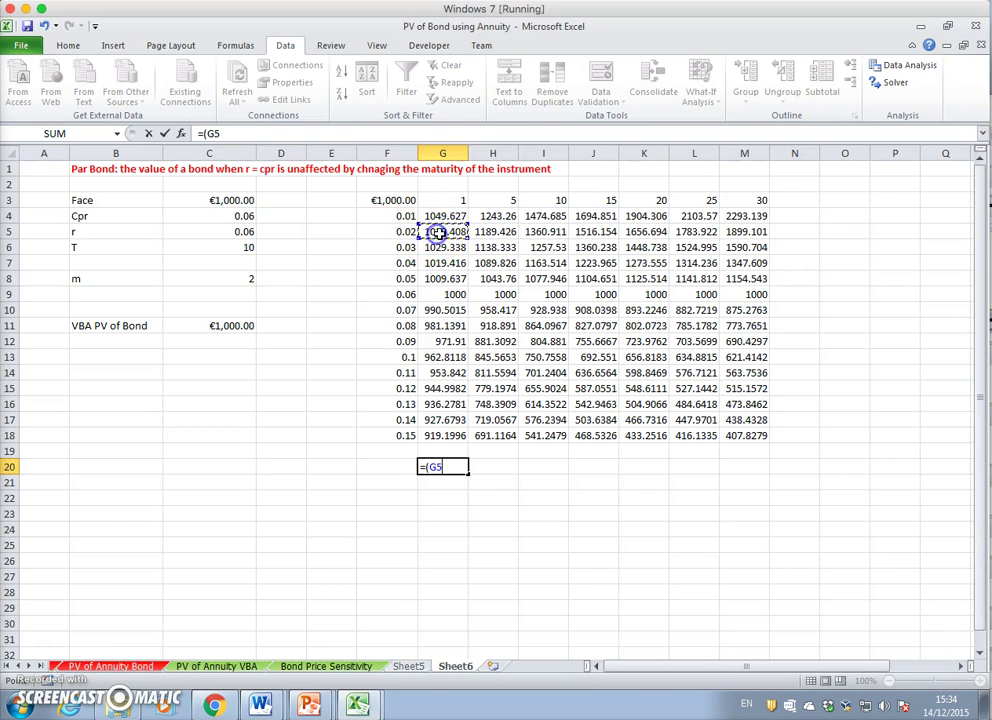
pyautogui.write('-')
pyautogui.click(432, 216)
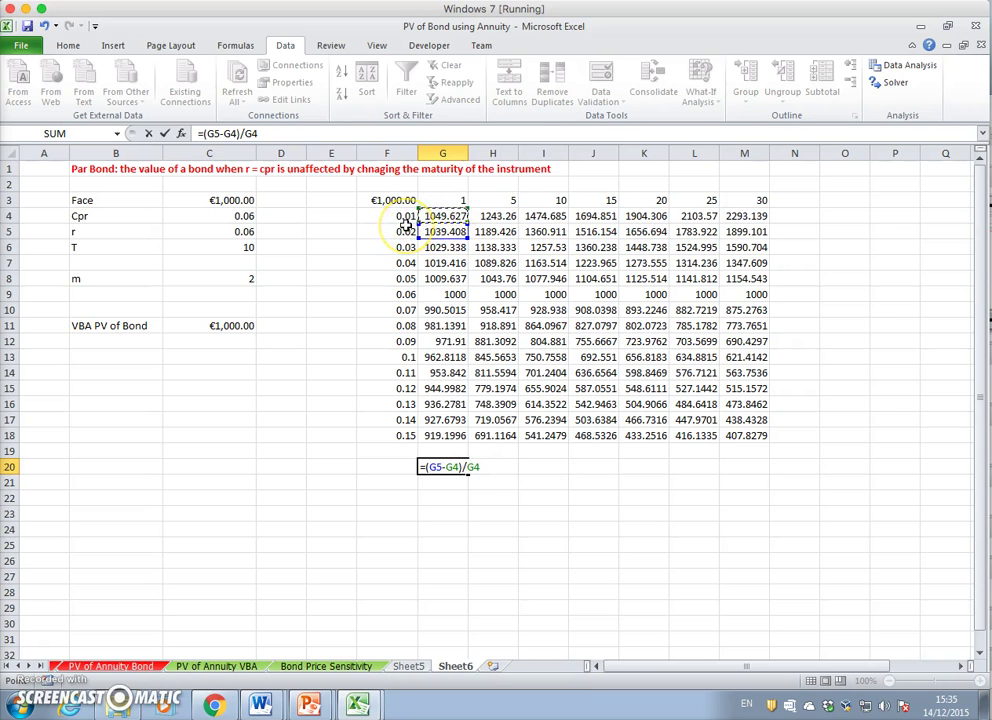
pyautogui.press('Return')
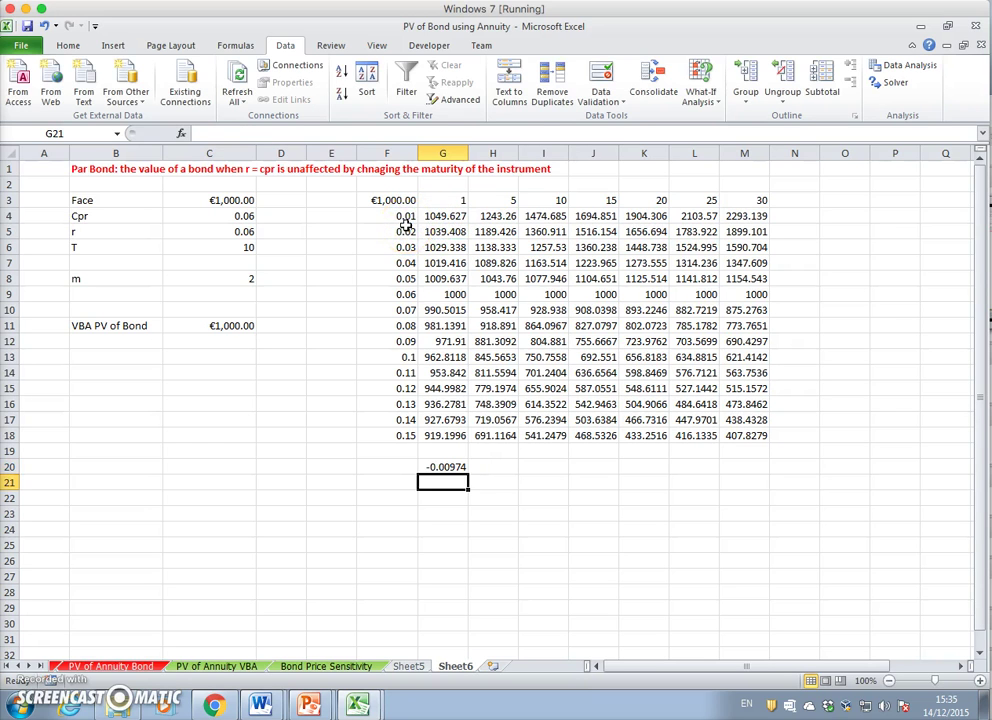
pyautogui.click(444, 467)
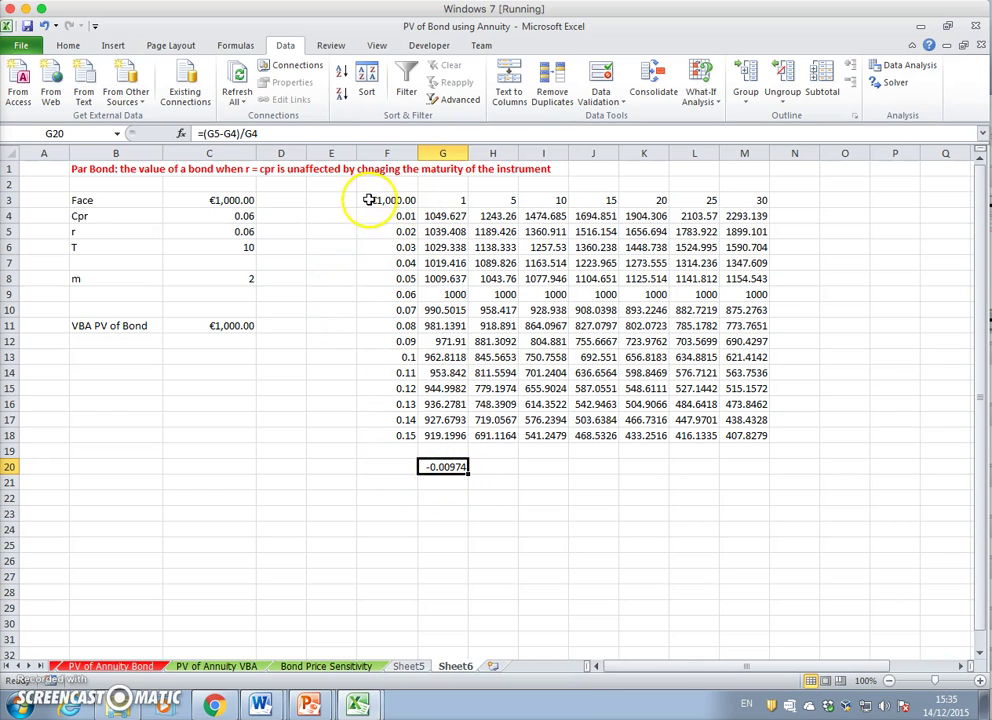
# Copy the interest rates in F4:F18 to the range starting at F20
pyautogui.moveTo(376, 215); pyautogui.dragTo(391, 433)
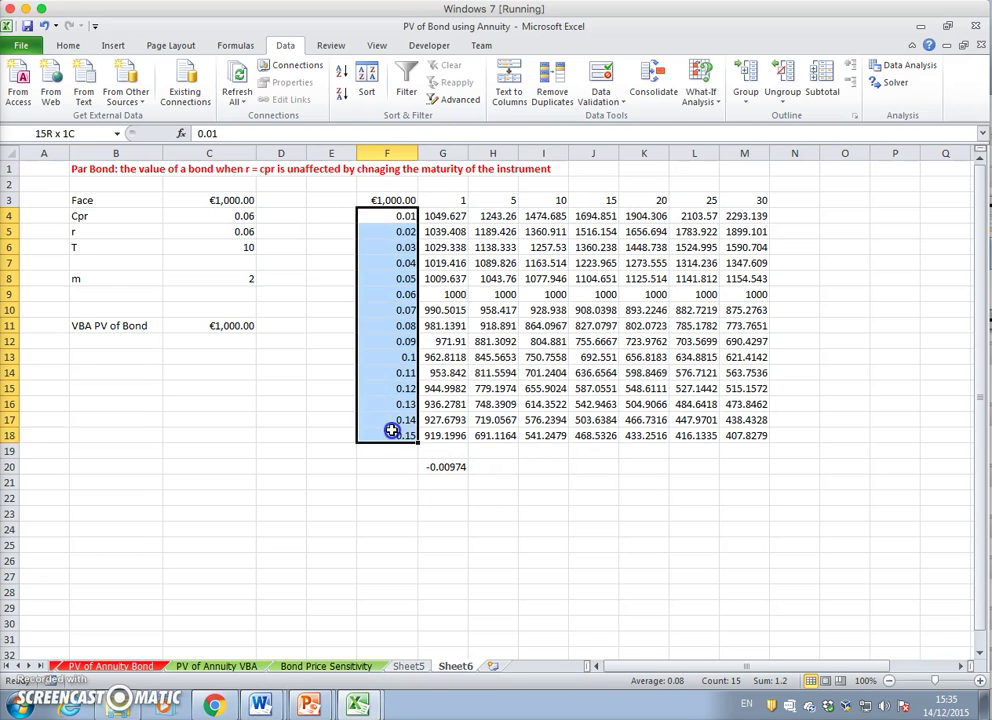
pyautogui.rightClick(397, 430)
pyautogui.click(412, 177)
pyautogui.click(381, 466)
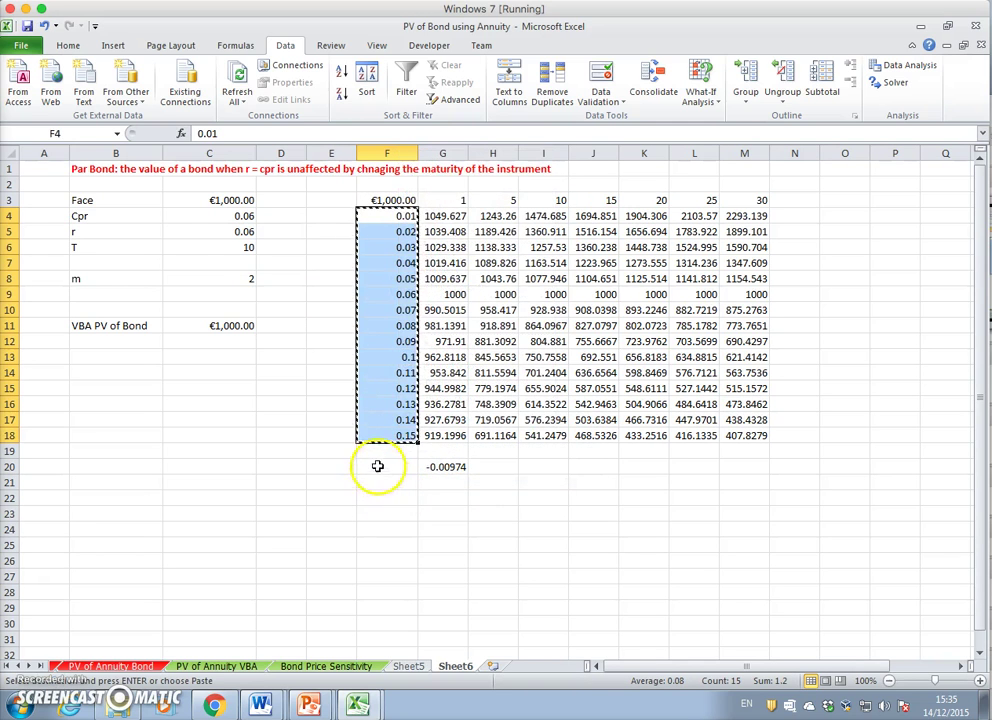
pyautogui.click(68, 45)
pyautogui.click(17, 72)
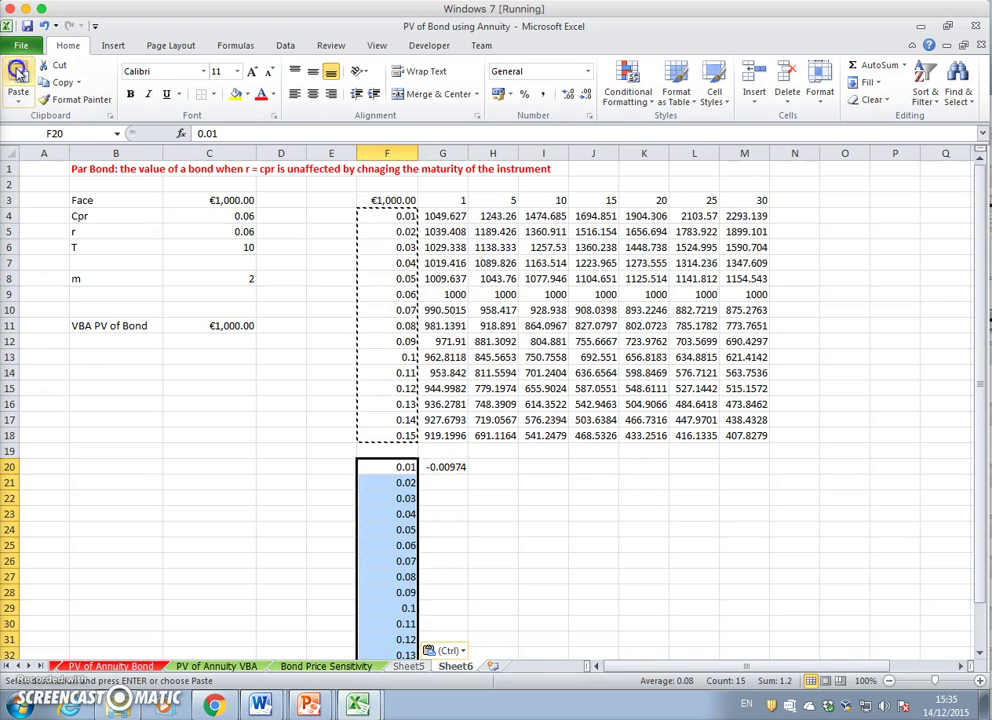
# Fill the price change formula from G20 across G20:M34 and check the formula in G34
pyautogui.click(443, 466)
pyautogui.moveTo(469, 474); pyautogui.dragTo(760, 622)
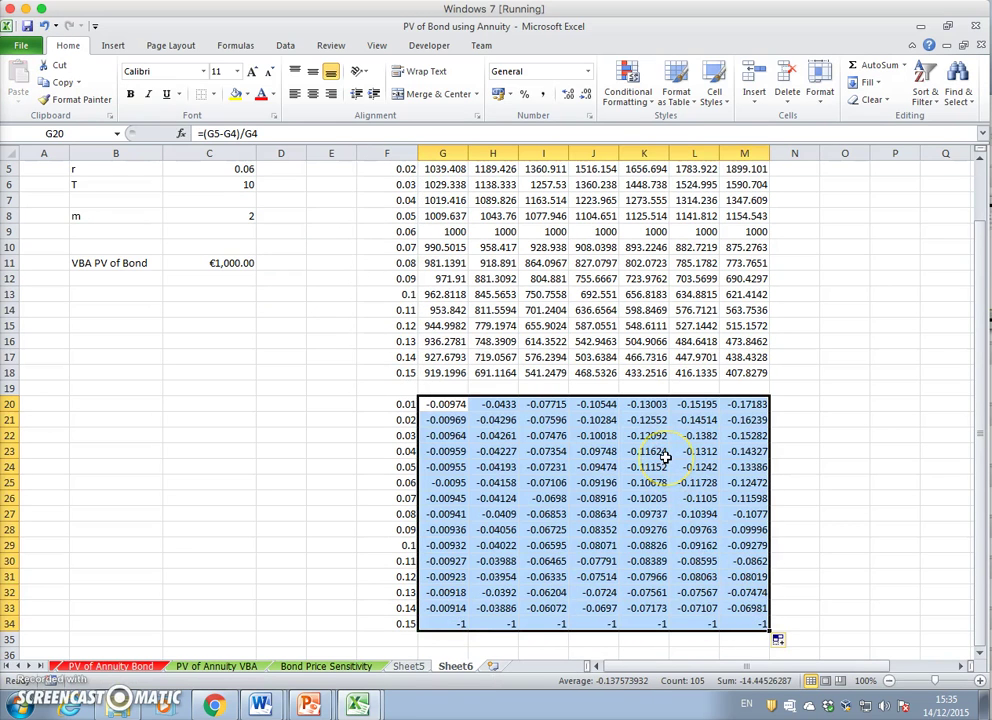
pyautogui.doubleClick(452, 626)
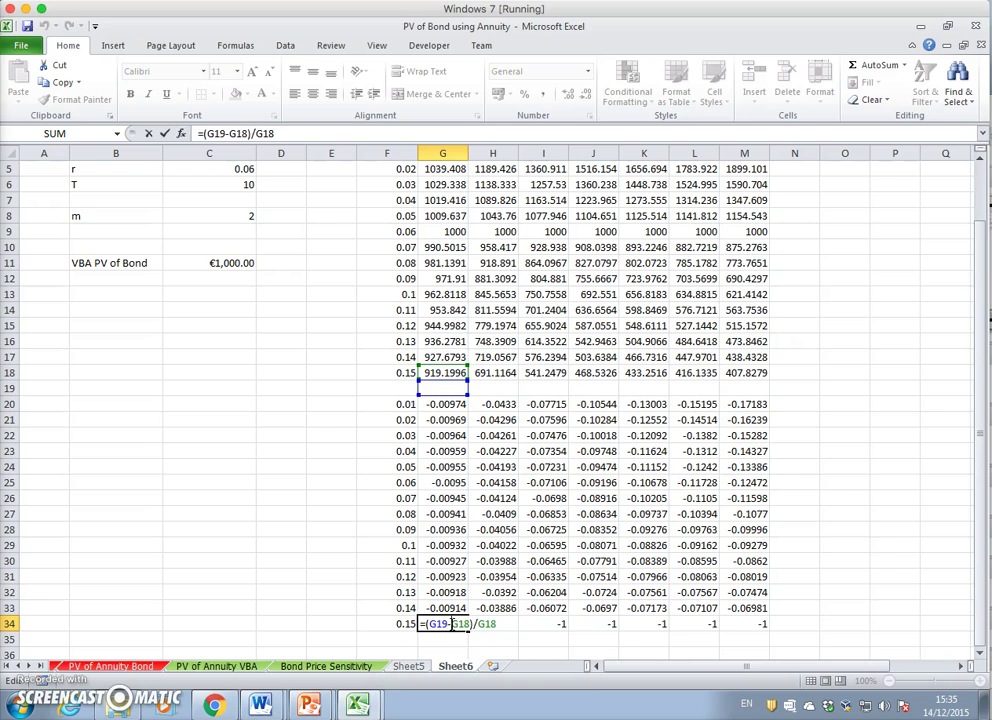
pyautogui.press('Return')
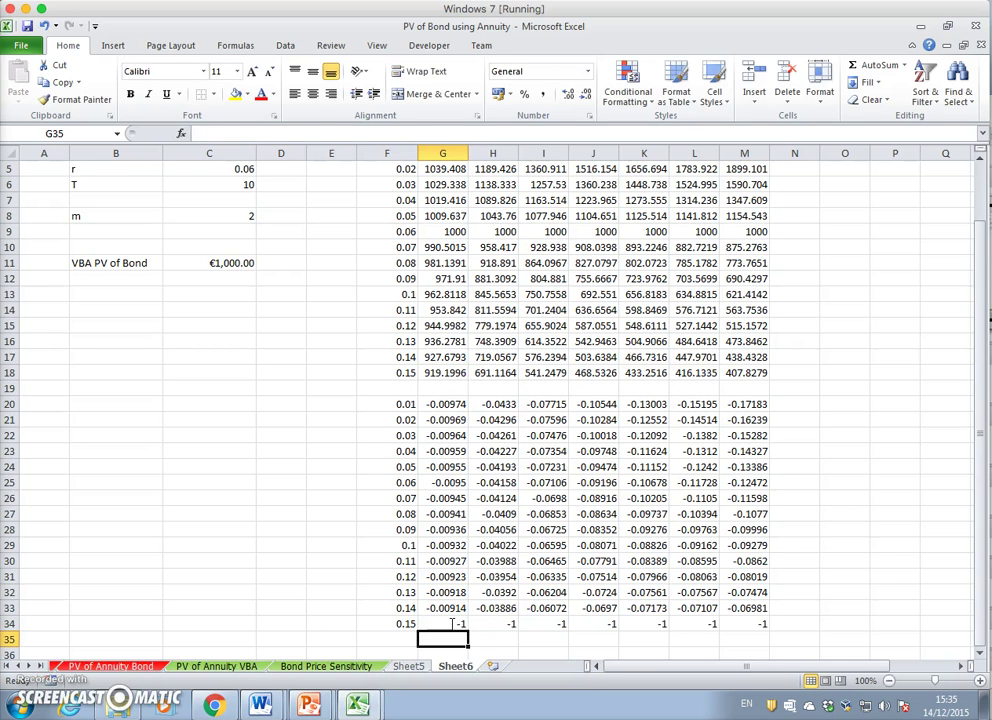
# Delete the 0.01 rate cell F20, shifting the cells below it up
pyautogui.click(404, 404)
pyautogui.rightClick(404, 404)
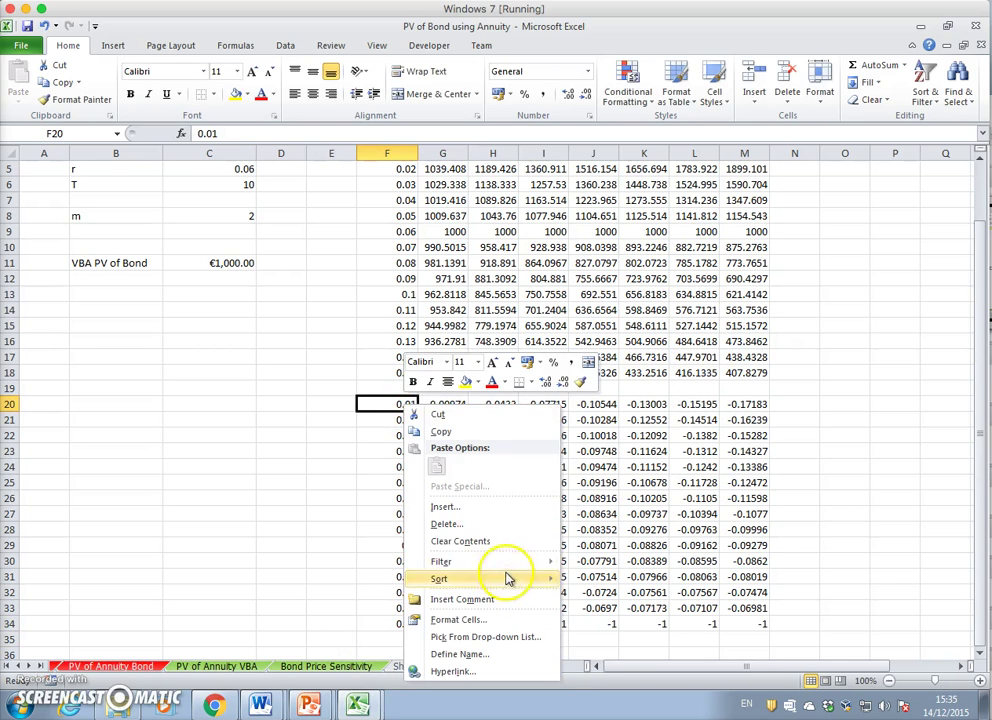
pyautogui.click(447, 524)
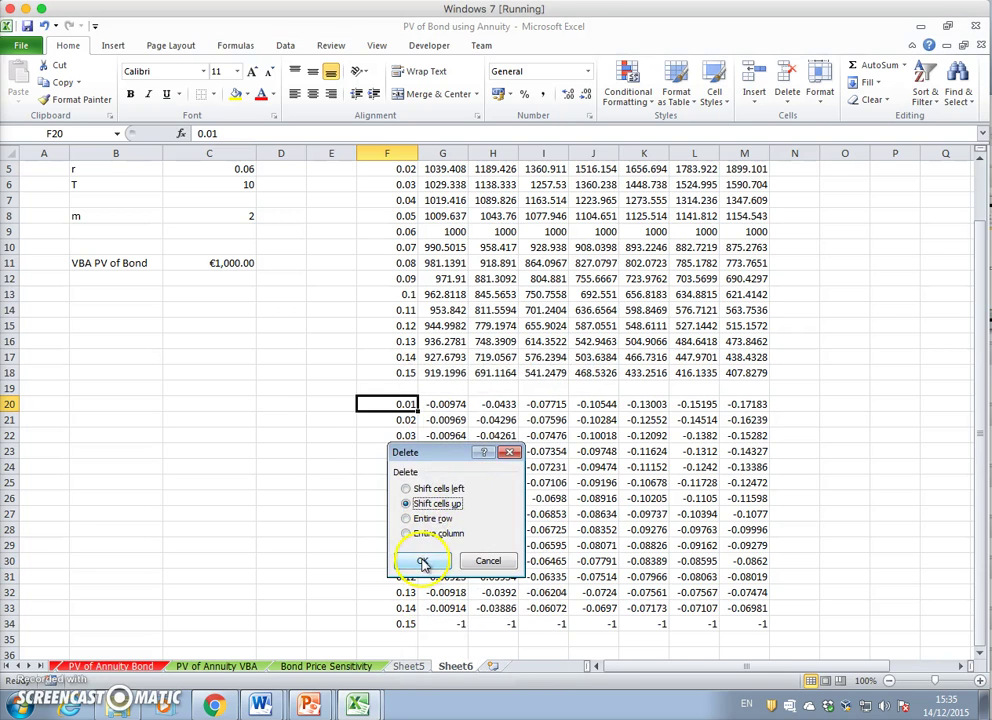
pyautogui.click(423, 563)
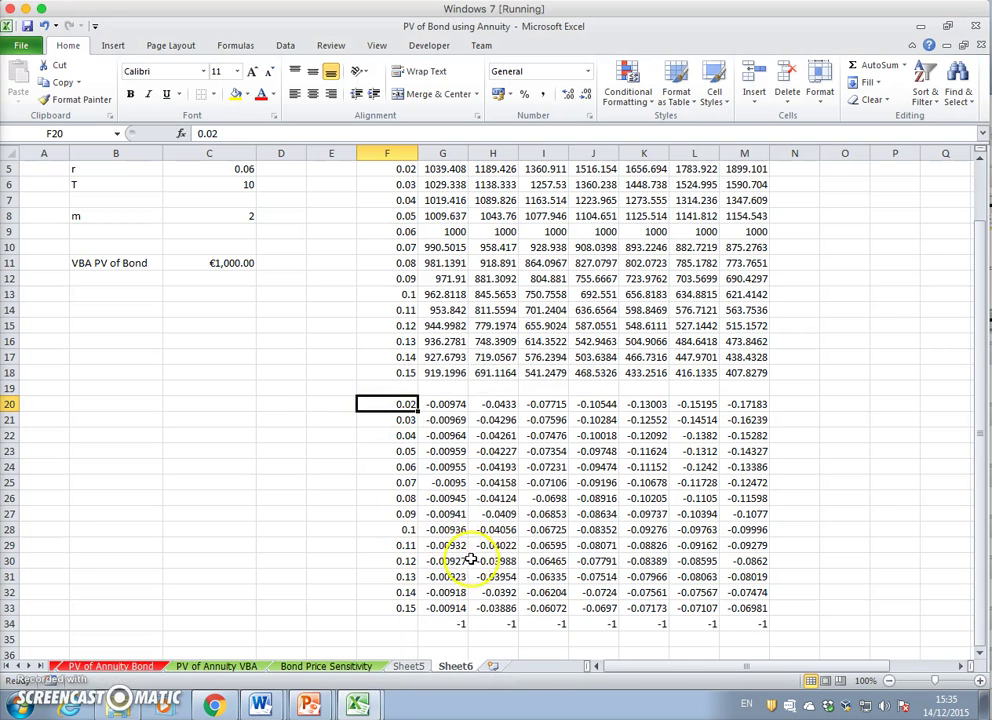
# Clear the invalid last row of price changes in G34:M34
pyautogui.moveTo(440, 624); pyautogui.dragTo(750, 623)
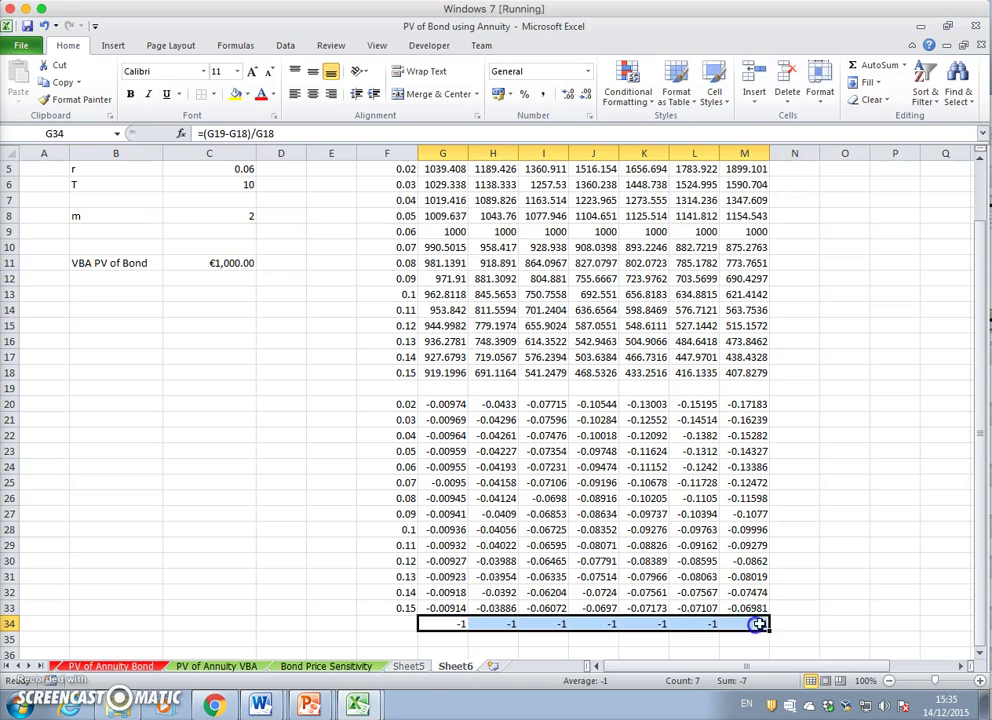
pyautogui.press('Delete')
pyautogui.click(845, 372)
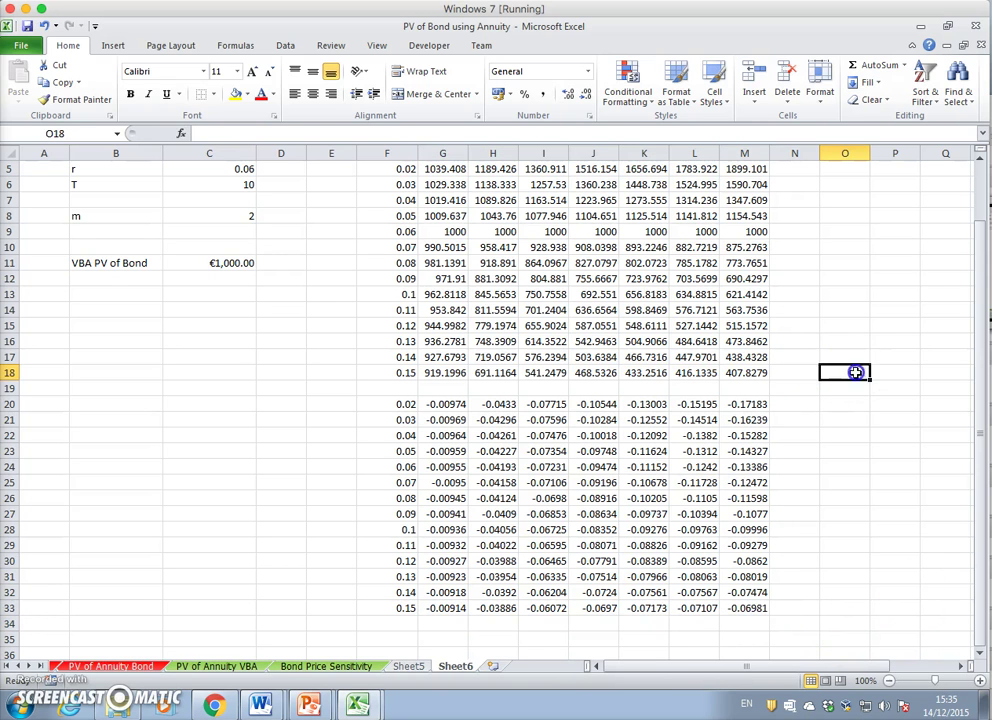
pyautogui.scroll(-2, 645, 388)
pyautogui.scroll(3, 648, 387)
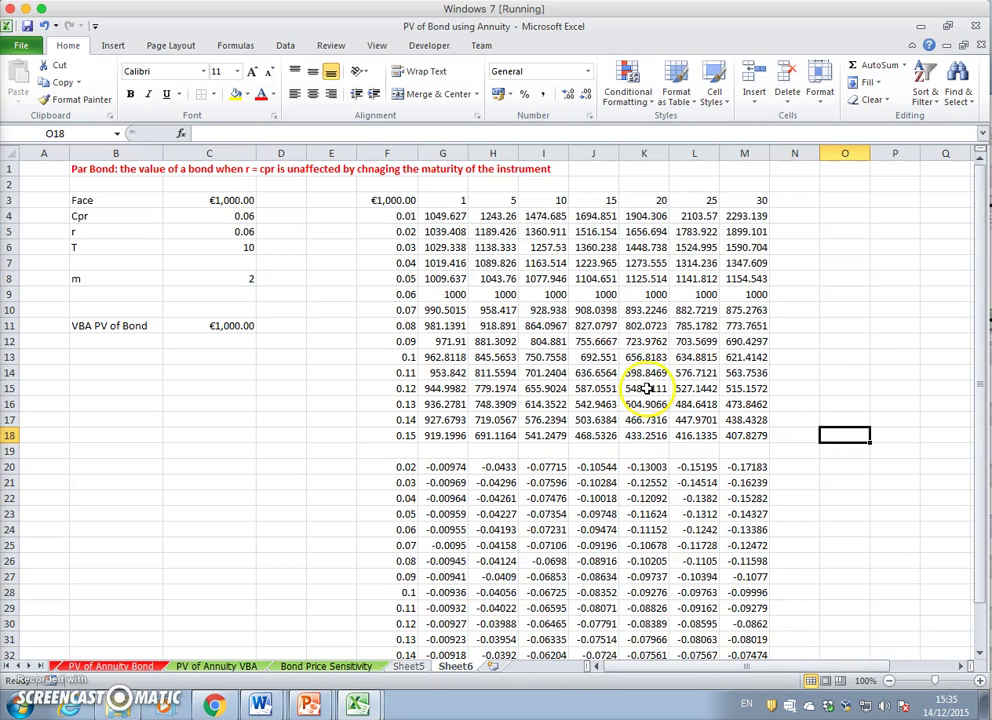
# Inspect which price cells the change formula in G20 refers to
pyautogui.click(436, 469)
pyautogui.doubleClick(436, 469)
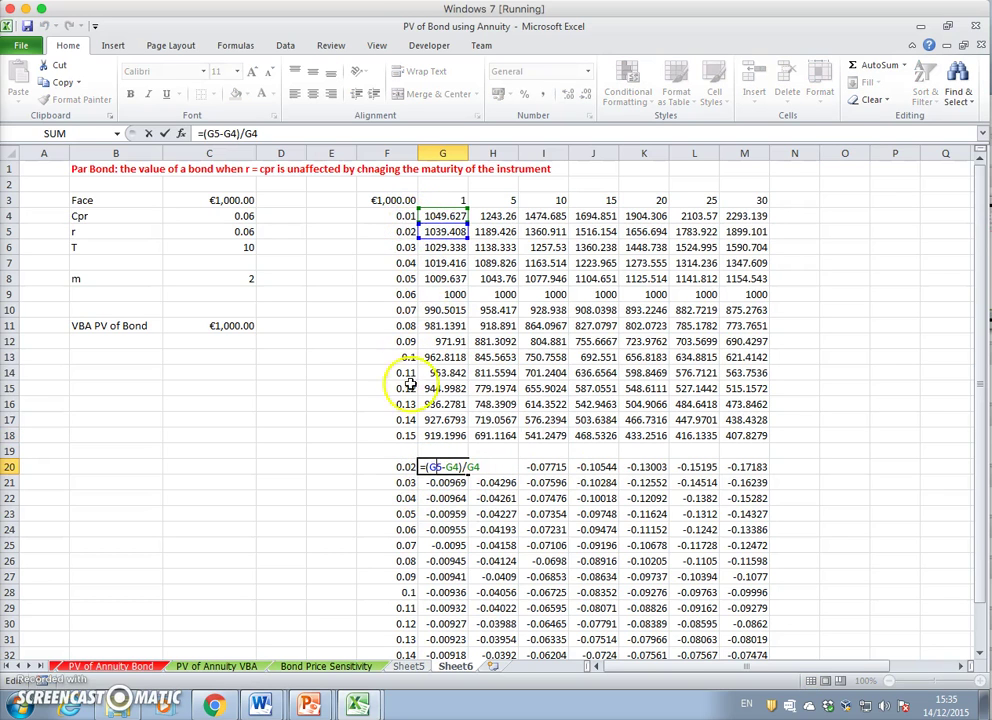
pyautogui.press('Return')
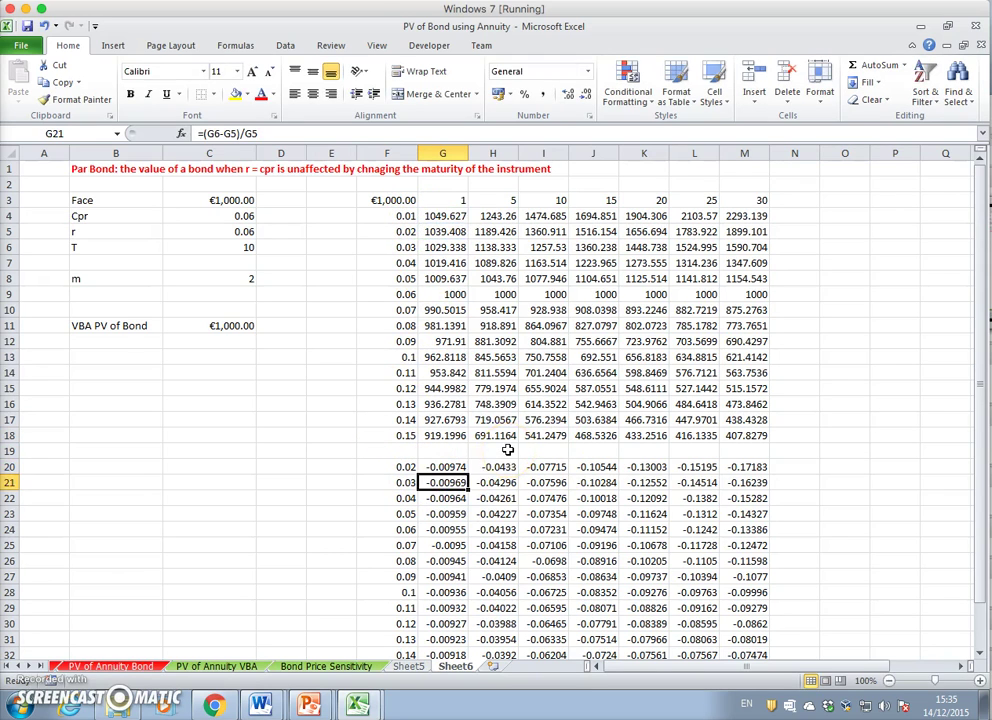
# Format the price changes in G20:M33 as percentages with four decimal places
pyautogui.moveTo(450, 467); pyautogui.dragTo(749, 652)
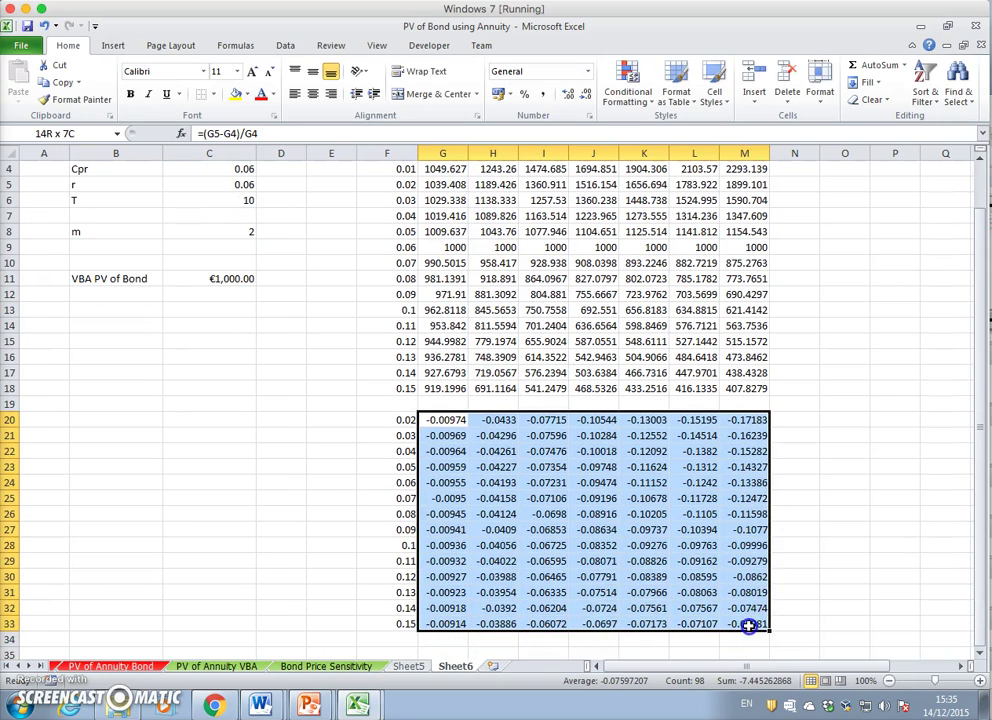
pyautogui.click(526, 93)
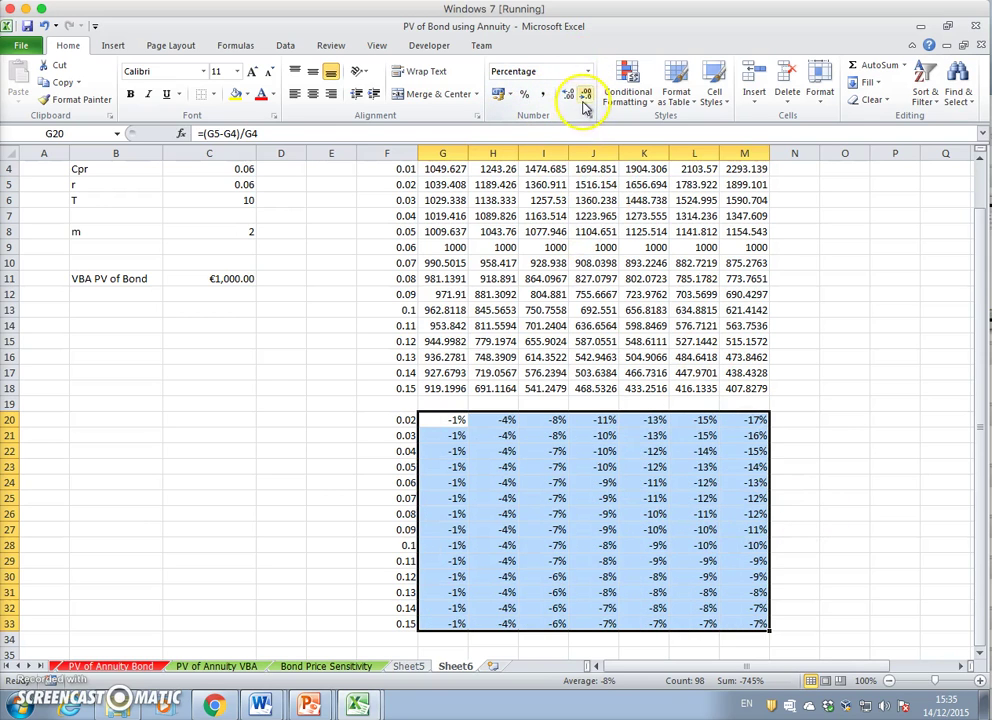
pyautogui.click(570, 96)
pyautogui.click(570, 96)
pyautogui.click(570, 96)
pyautogui.click(570, 96)
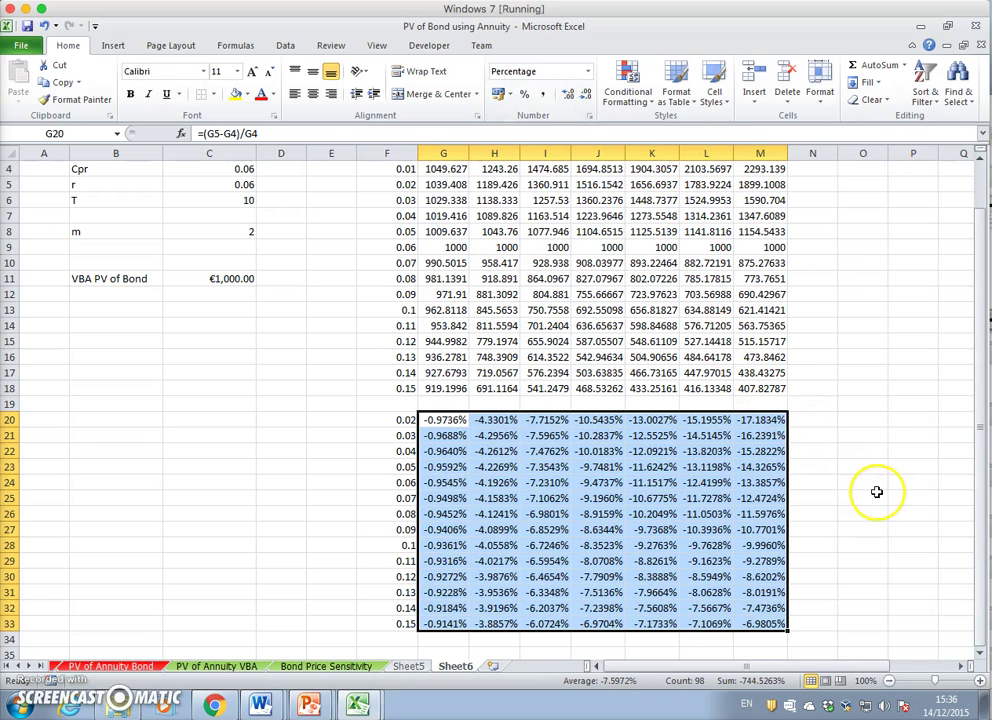
pyautogui.scroll(-2, 876, 492)
pyautogui.scroll(3, 876, 492)
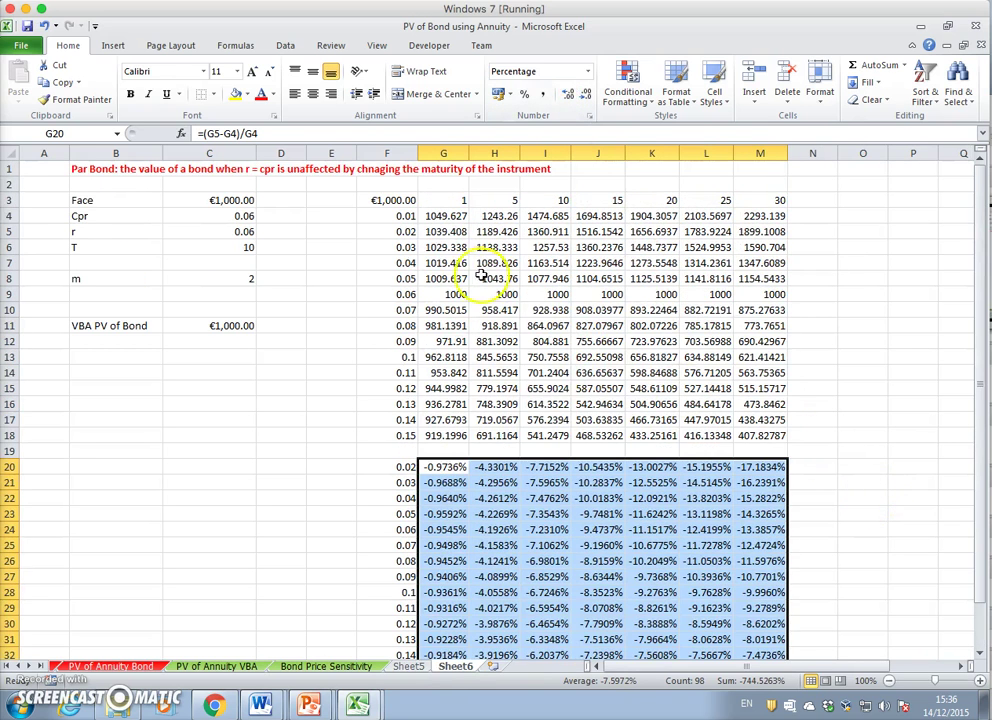
pyautogui.scroll(-1, 550, 432)
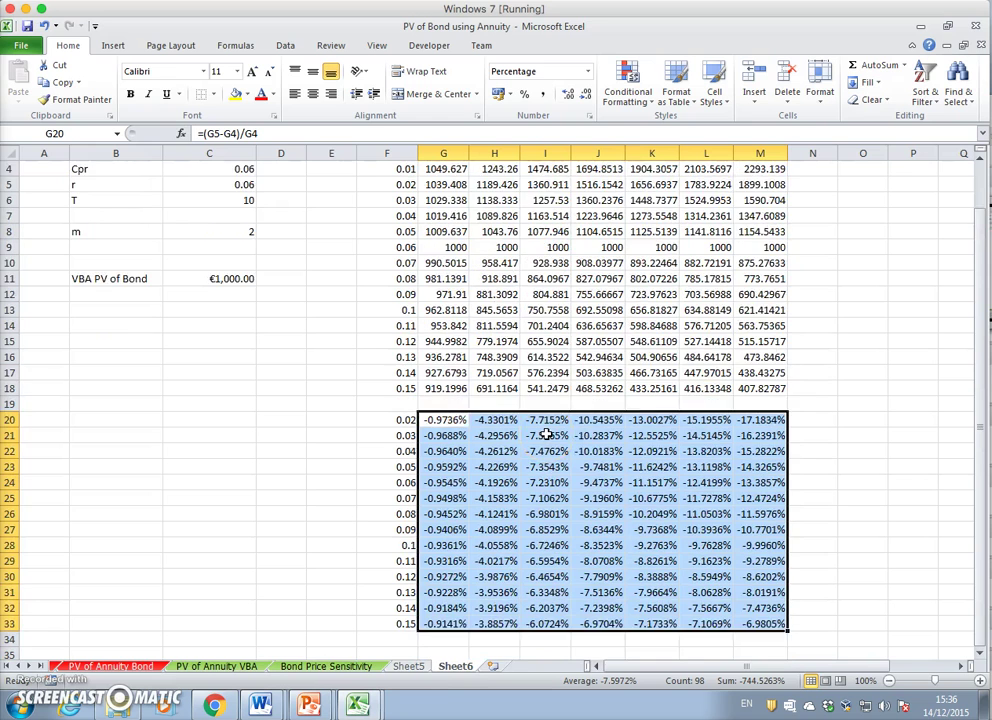
# Shade the price changes larger than 10% in J20:J22, K20:K26, L20:L27 and M20:M27 red, then soften that fill to a medium light red
pyautogui.scroll(1, 548, 433)
pyautogui.moveTo(452, 200); pyautogui.dragTo(755, 193)
pyautogui.click(760, 467)
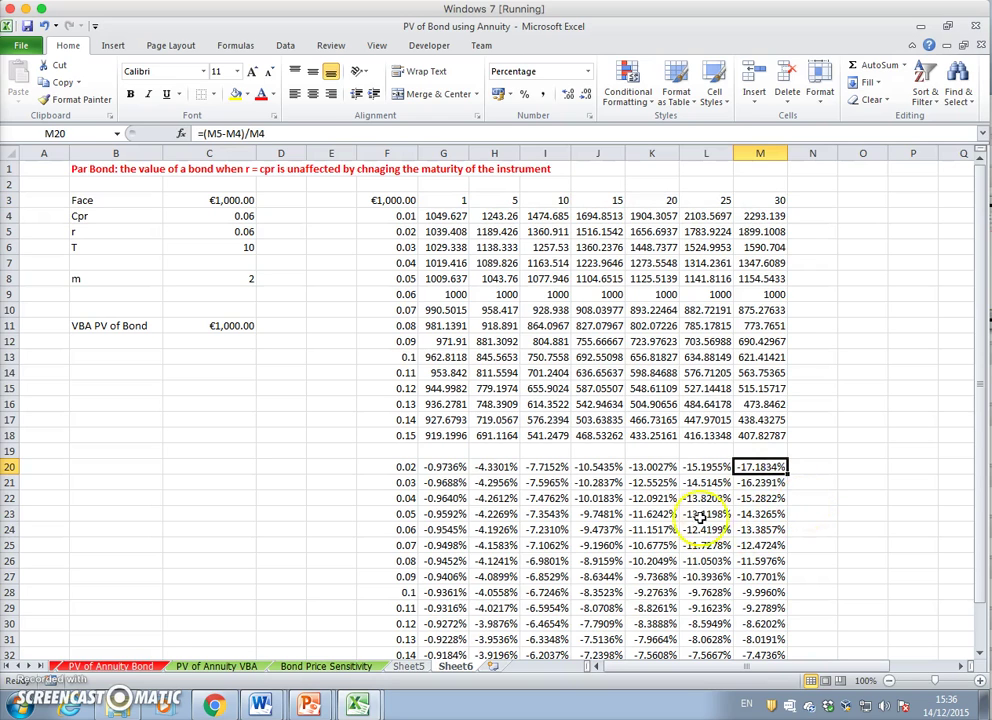
pyautogui.click(601, 467)
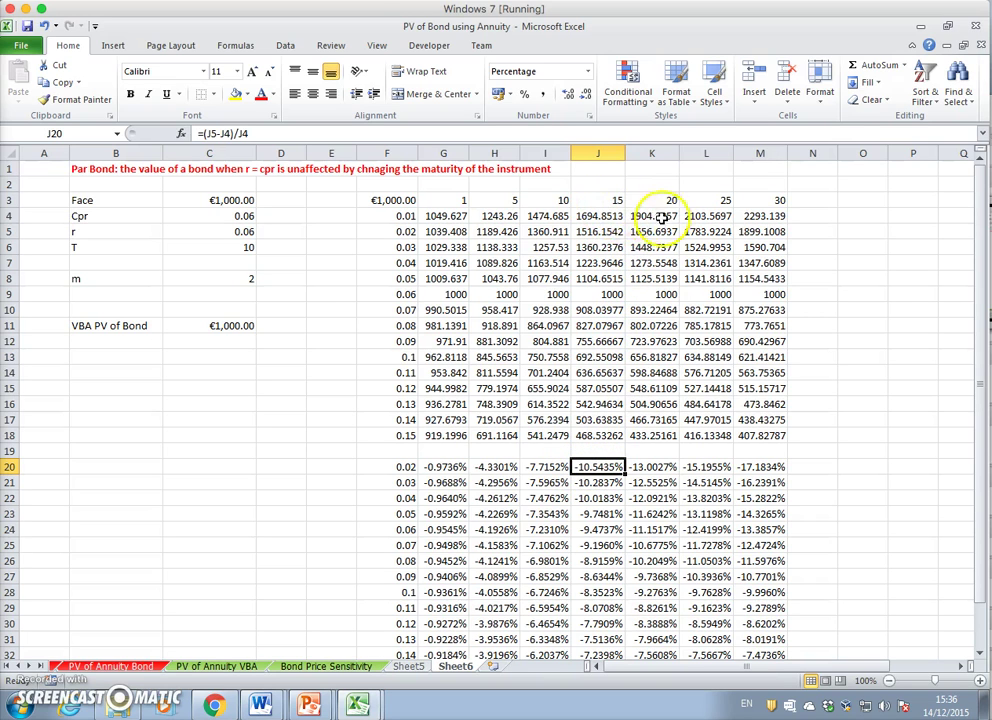
pyautogui.keyDown('ctrl'); pyautogui.click(604, 485); pyautogui.keyUp('ctrl')
pyautogui.keyDown('ctrl'); pyautogui.click(608, 499); pyautogui.keyUp('ctrl')
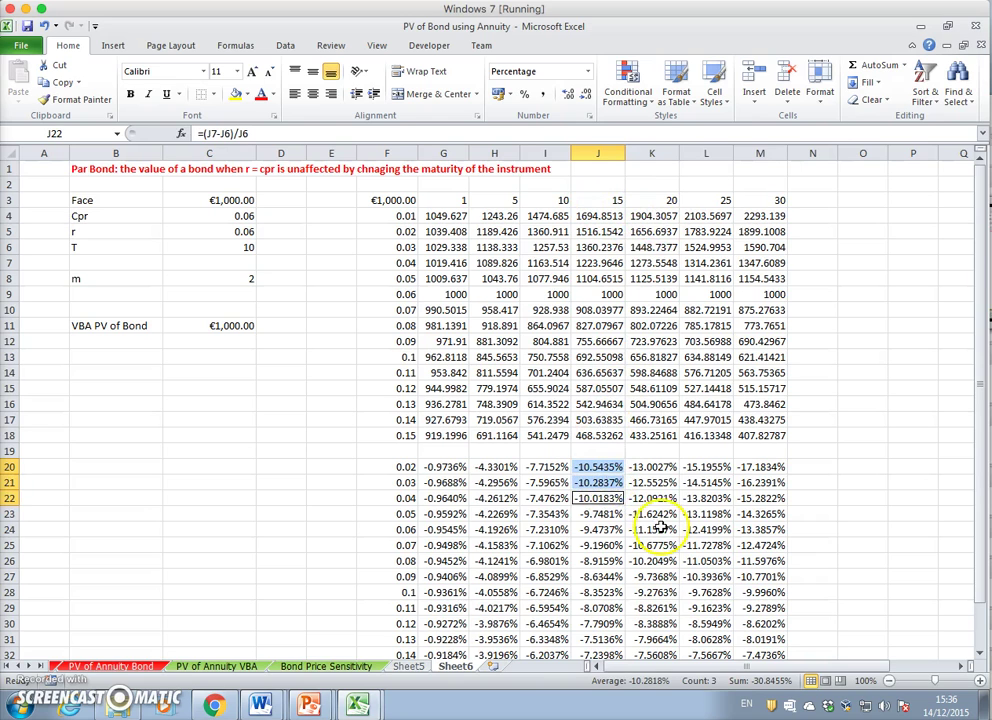
pyautogui.keyDown('ctrl'); pyautogui.click(651, 466); pyautogui.keyUp('ctrl')
pyautogui.keyDown('ctrl'); pyautogui.click(652, 482); pyautogui.keyUp('ctrl')
pyautogui.keyDown('ctrl'); pyautogui.click(653, 498); pyautogui.keyUp('ctrl')
pyautogui.keyDown('ctrl'); pyautogui.click(654, 514); pyautogui.keyUp('ctrl')
pyautogui.keyDown('ctrl'); pyautogui.click(655, 530); pyautogui.keyUp('ctrl')
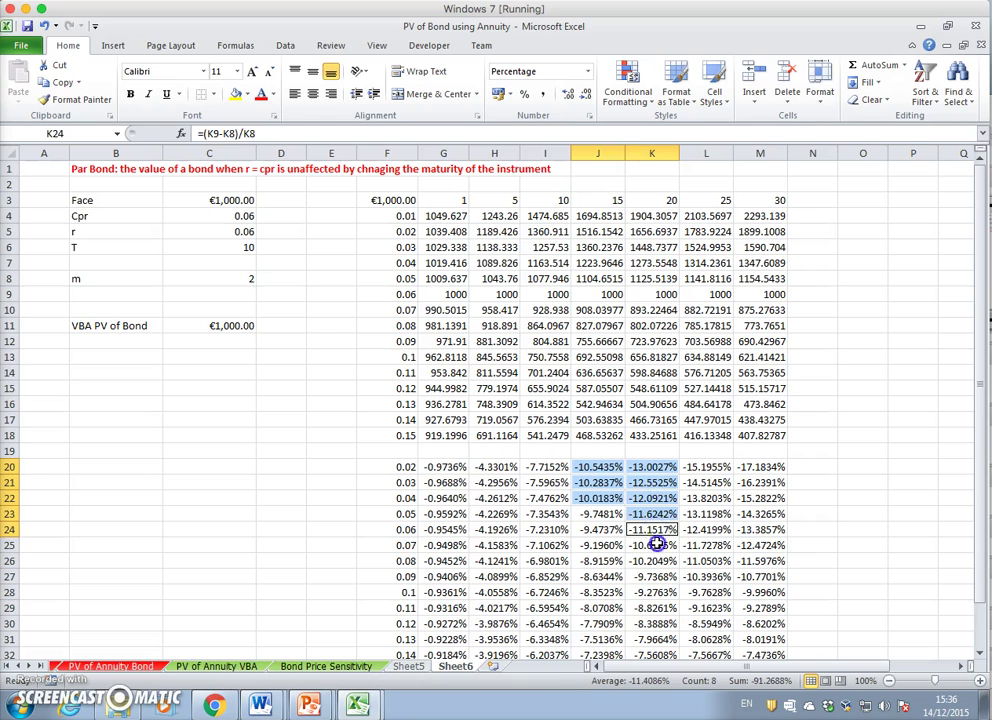
pyautogui.keyDown('ctrl'); pyautogui.click(655, 545); pyautogui.keyUp('ctrl')
pyautogui.keyDown('ctrl'); pyautogui.click(655, 561); pyautogui.keyUp('ctrl')
pyautogui.keyDown('ctrl'); pyautogui.click(706, 467); pyautogui.keyUp('ctrl')
pyautogui.keyDown('ctrl'); pyautogui.click(716, 483); pyautogui.keyUp('ctrl')
pyautogui.keyDown('ctrl'); pyautogui.click(713, 498); pyautogui.keyUp('ctrl')
pyautogui.keyDown('ctrl'); pyautogui.click(711, 514); pyautogui.keyUp('ctrl')
pyautogui.keyDown('ctrl'); pyautogui.click(710, 530); pyautogui.keyUp('ctrl')
pyautogui.keyDown('ctrl'); pyautogui.click(710, 545); pyautogui.keyUp('ctrl')
pyautogui.keyDown('ctrl'); pyautogui.click(709, 561); pyautogui.keyUp('ctrl')
pyautogui.keyDown('ctrl'); pyautogui.click(709, 577); pyautogui.keyUp('ctrl')
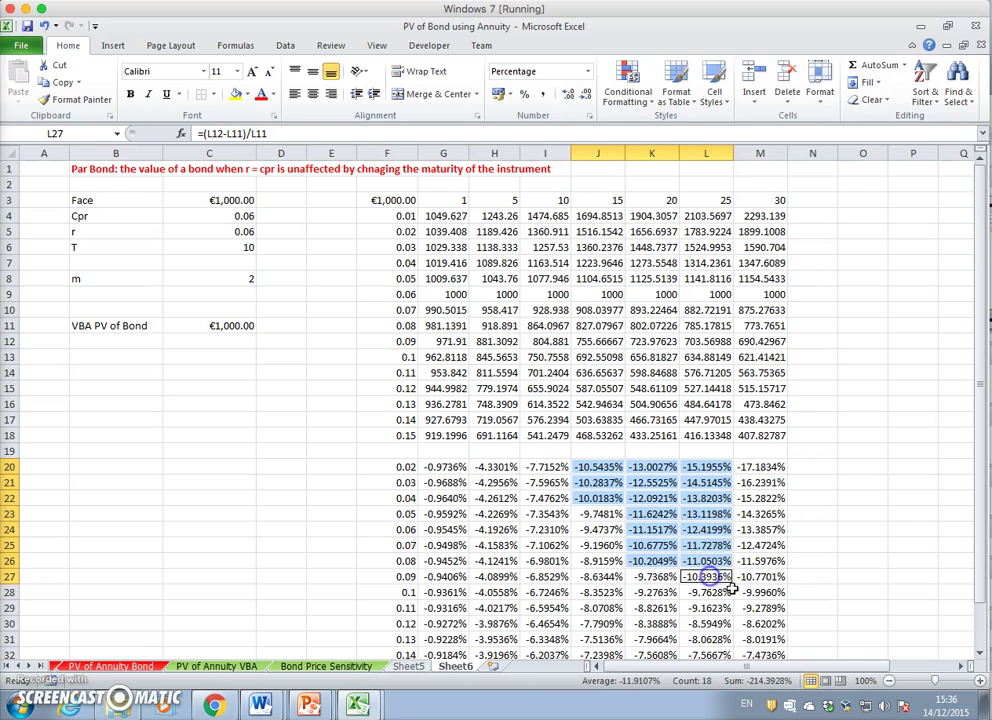
pyautogui.keyDown('ctrl'); pyautogui.click(760, 467); pyautogui.keyUp('ctrl')
pyautogui.keyDown('ctrl'); pyautogui.click(761, 483); pyautogui.keyUp('ctrl')
pyautogui.keyDown('ctrl'); pyautogui.click(761, 498); pyautogui.keyUp('ctrl')
pyautogui.keyDown('ctrl'); pyautogui.click(762, 514); pyautogui.keyUp('ctrl')
pyautogui.keyDown('ctrl'); pyautogui.click(762, 530); pyautogui.keyUp('ctrl')
pyautogui.keyDown('ctrl'); pyautogui.click(762, 545); pyautogui.keyUp('ctrl')
pyautogui.keyDown('ctrl'); pyautogui.click(762, 561); pyautogui.keyUp('ctrl')
pyautogui.keyDown('ctrl'); pyautogui.click(762, 577); pyautogui.keyUp('ctrl')
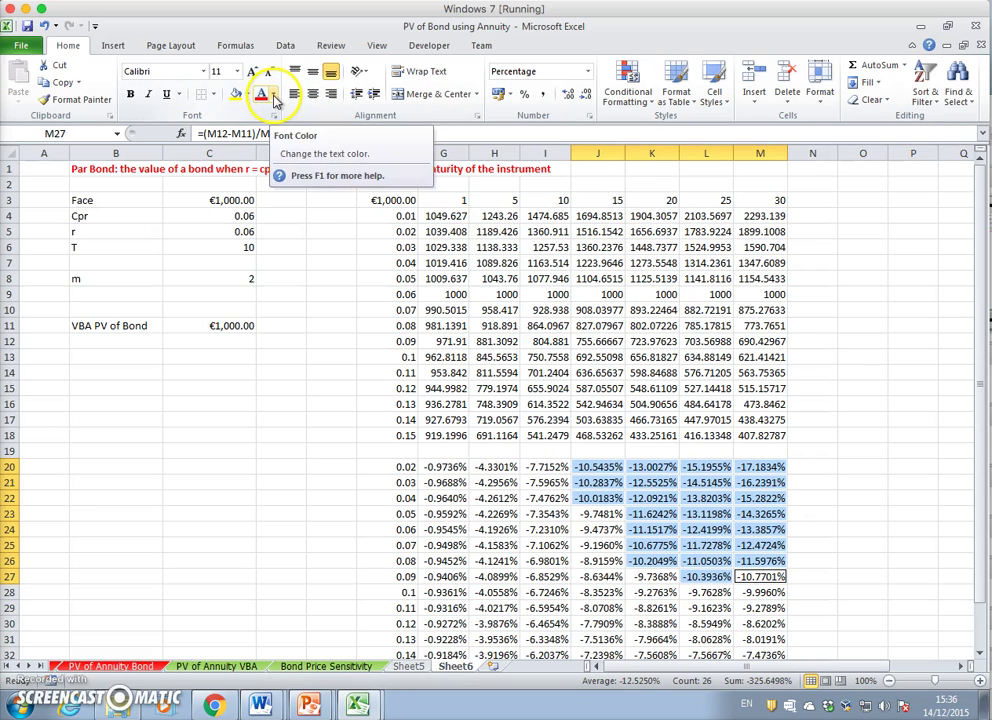
pyautogui.click(247, 96)
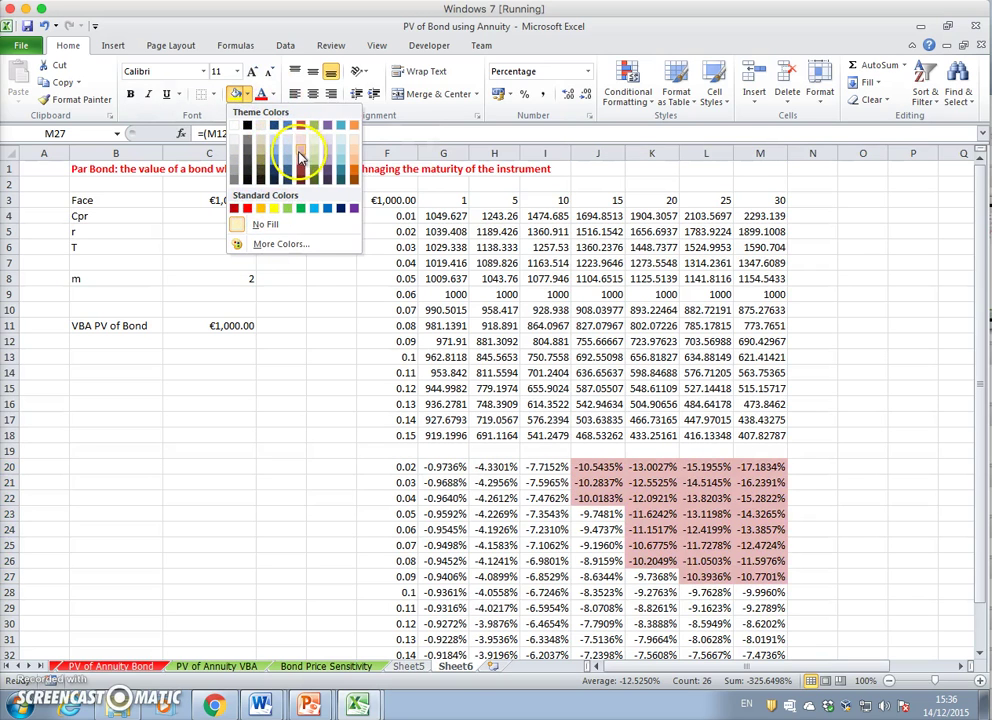
pyautogui.click(263, 222)
pyautogui.click(862, 482)
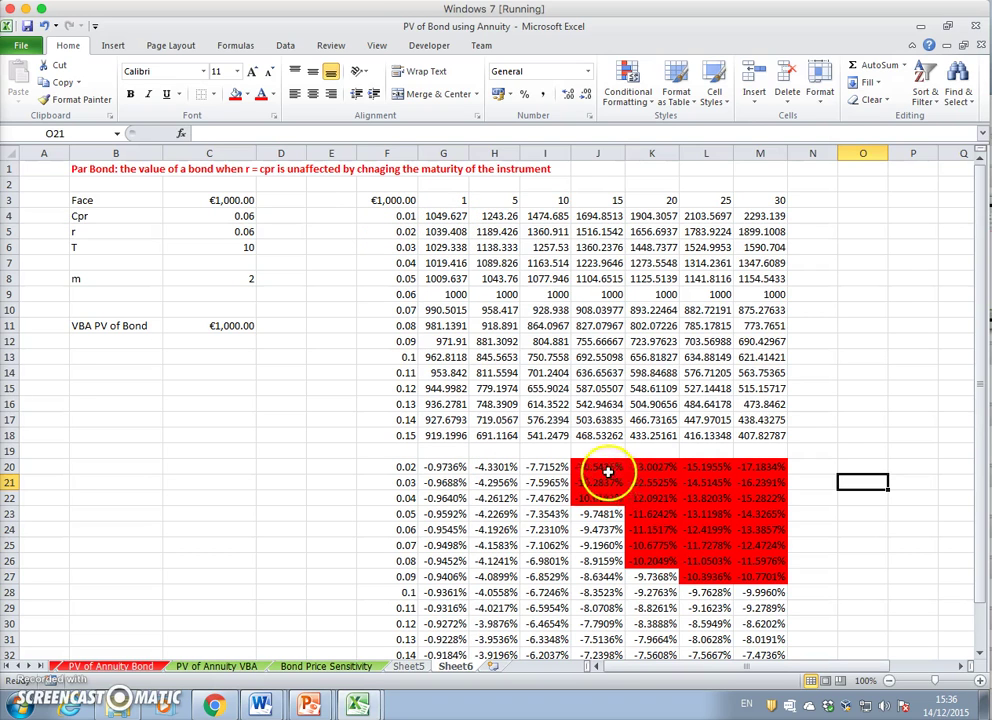
pyautogui.moveTo(600, 467); pyautogui.dragTo(698, 486)
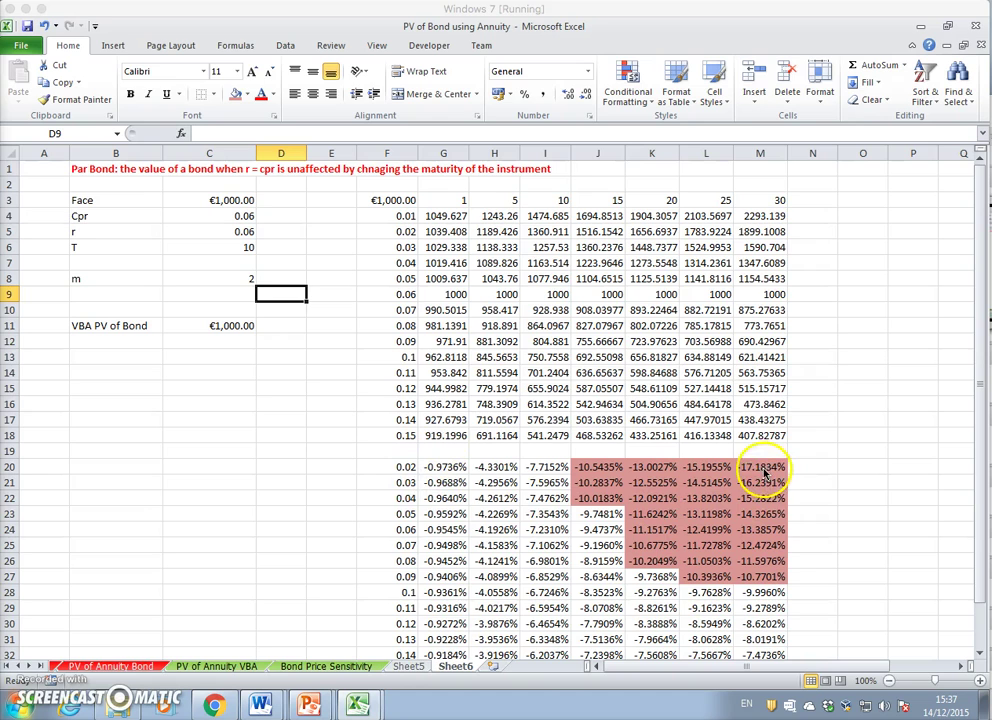
# Shade the remaining price changes in the 10- to 30-year maturity columns, I20:M33, with a pale red fill
pyautogui.click(545, 468)
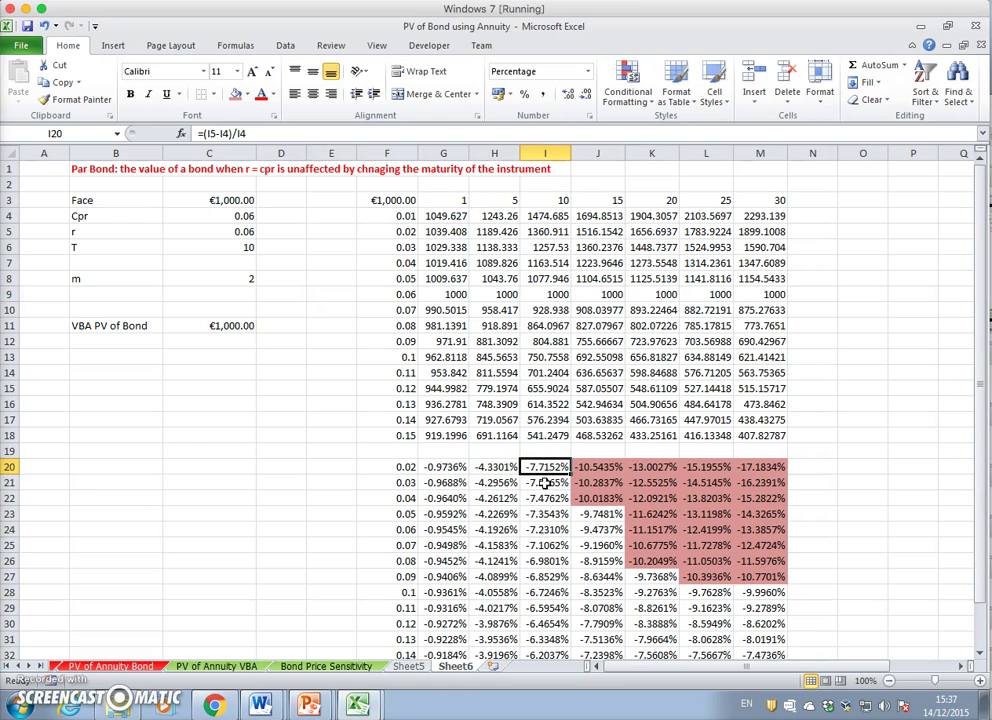
pyautogui.keyDown('ctrl'); pyautogui.click(542, 483); pyautogui.keyUp('ctrl')
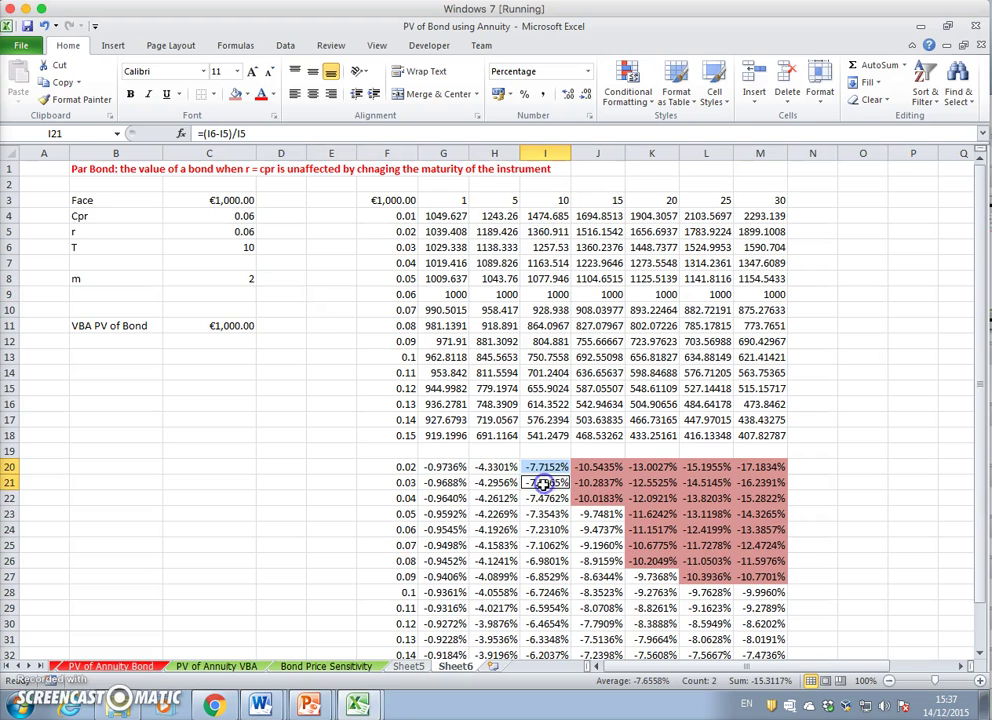
pyautogui.keyDown('ctrl'); pyautogui.click(549, 498); pyautogui.keyUp('ctrl')
pyautogui.keyDown('ctrl'); pyautogui.click(547, 514); pyautogui.keyUp('ctrl')
pyautogui.keyDown('ctrl'); pyautogui.click(548, 530); pyautogui.keyUp('ctrl')
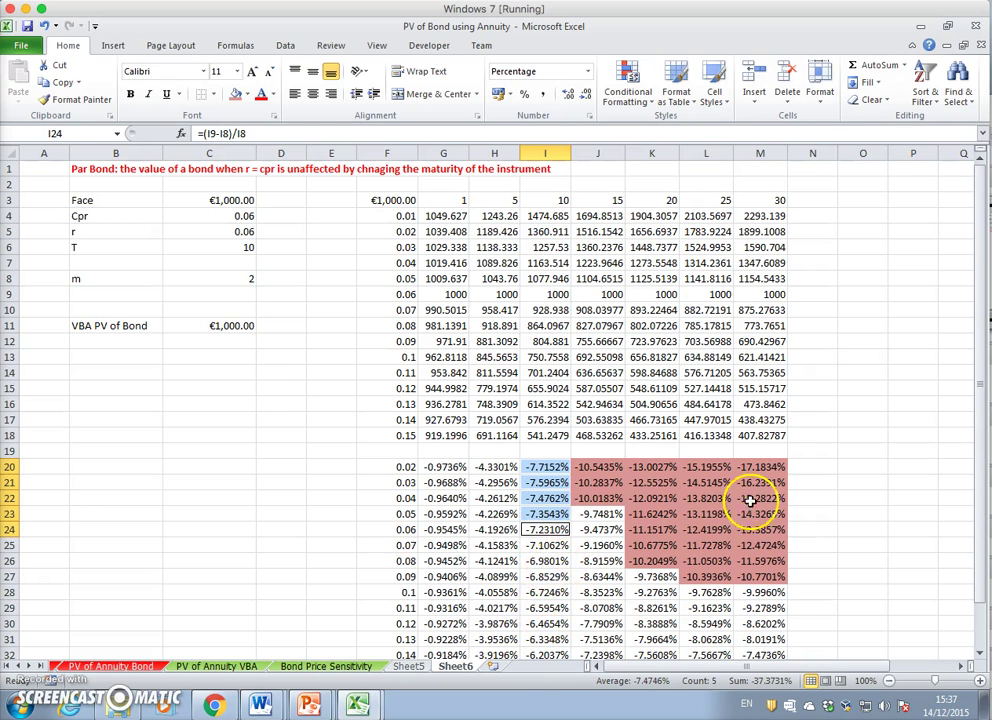
pyautogui.moveTo(981, 566); pyautogui.dragTo(976, 595)
pyautogui.click(541, 622)
pyautogui.moveTo(541, 622); pyautogui.dragTo(545, 420)
pyautogui.moveTo(600, 623); pyautogui.dragTo(592, 467)
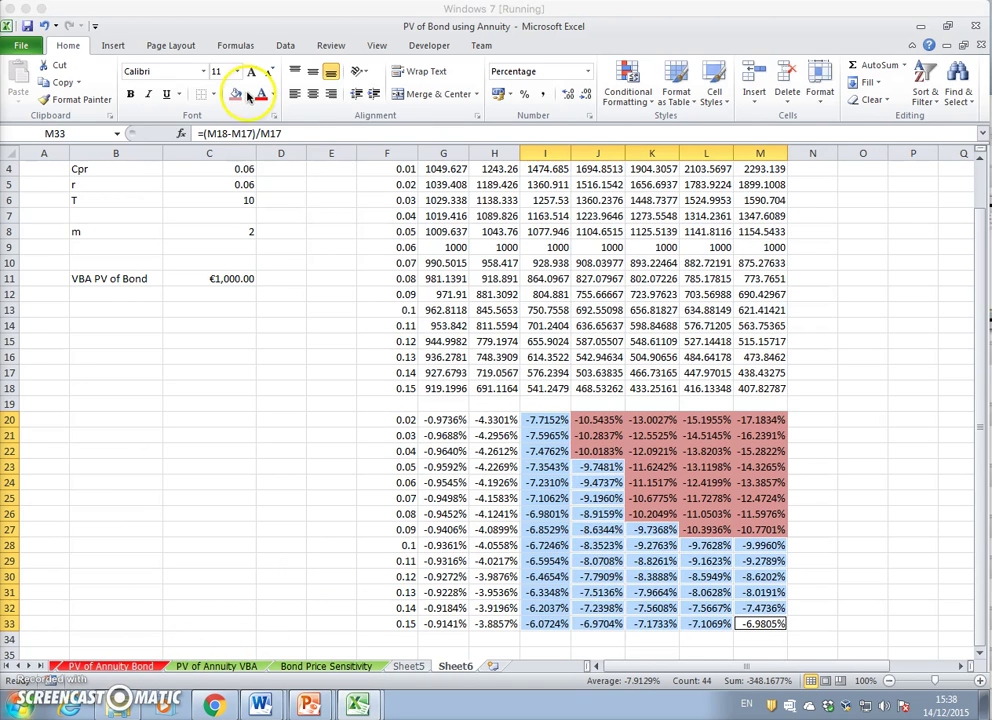
pyautogui.click(247, 94)
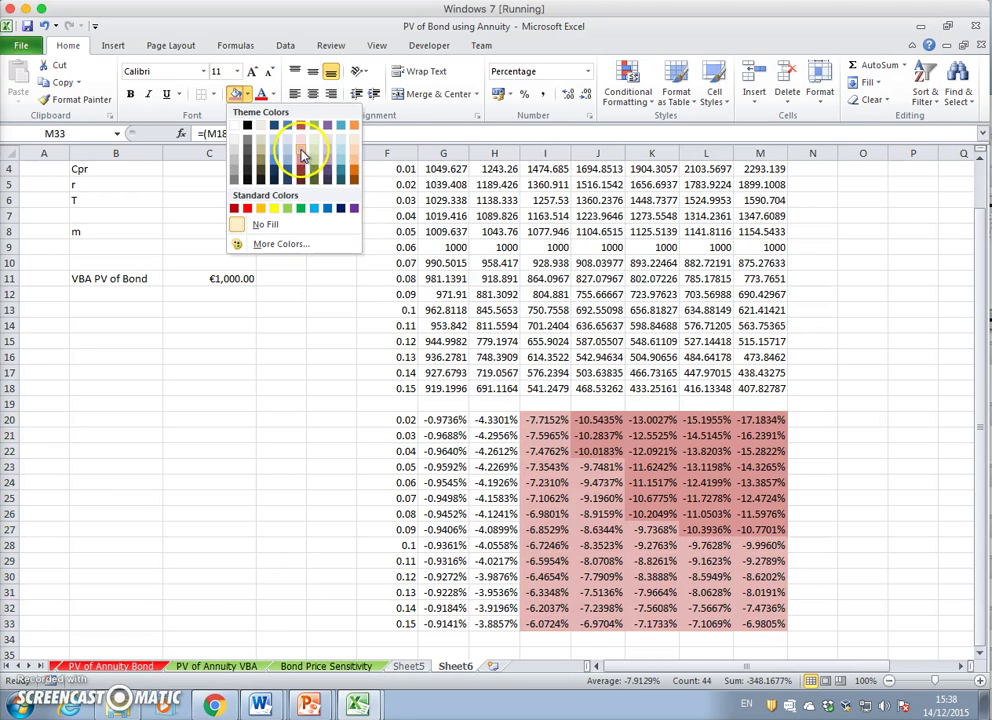
pyautogui.click(303, 148)
pyautogui.click(880, 420)
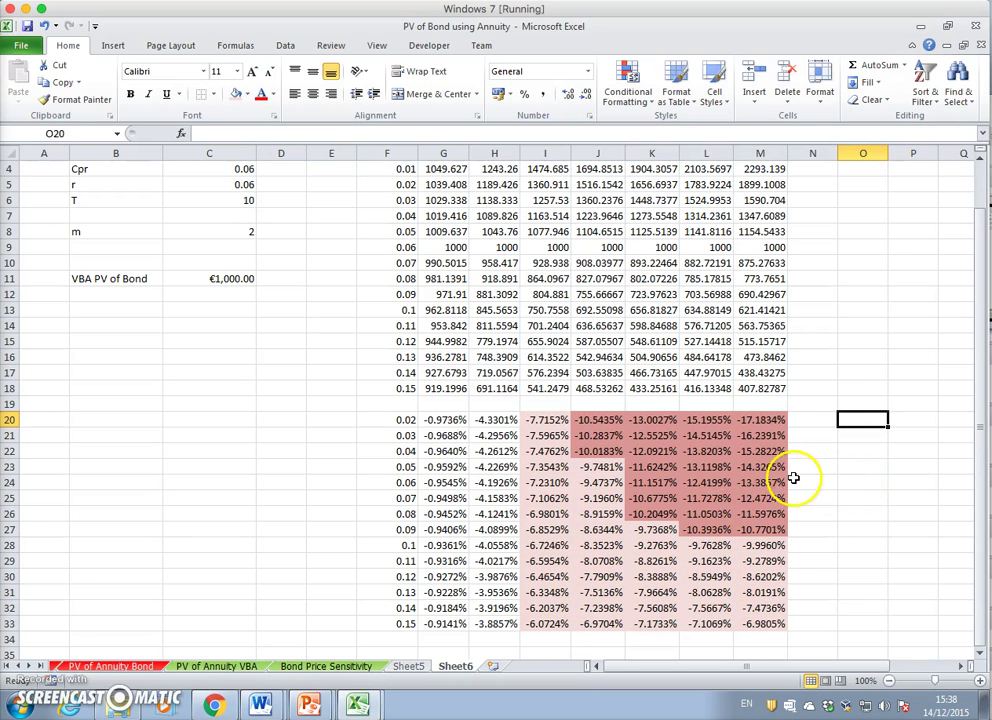
# Examine the change formula in M20 and compare the 30-year bond's price changes at the lowest and highest rates
pyautogui.scroll(1, 791, 478)
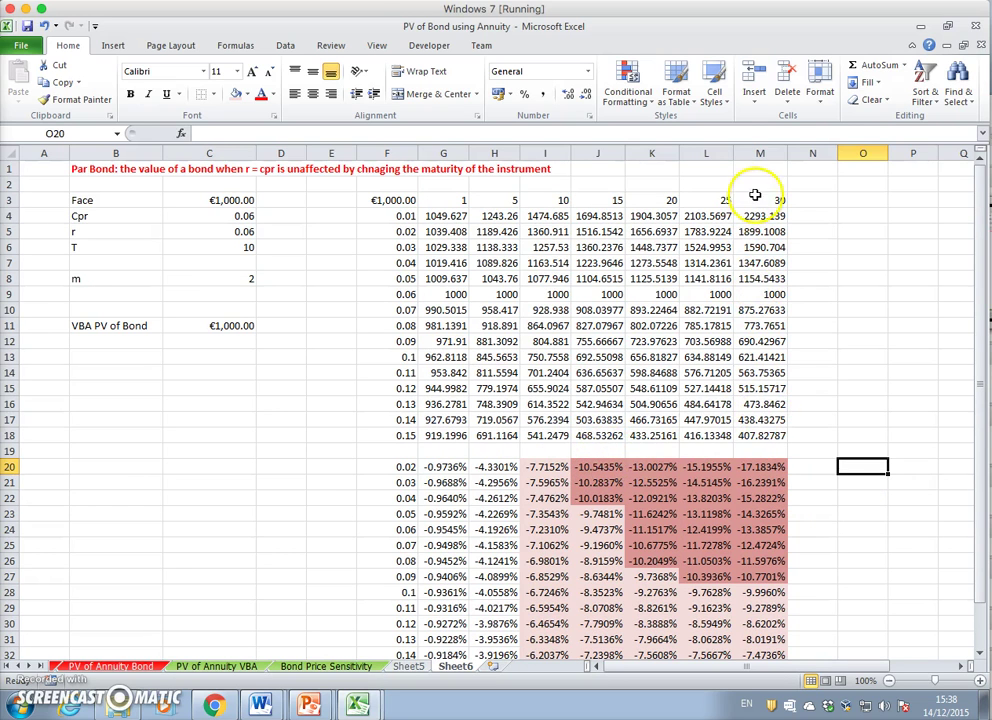
pyautogui.click(760, 200)
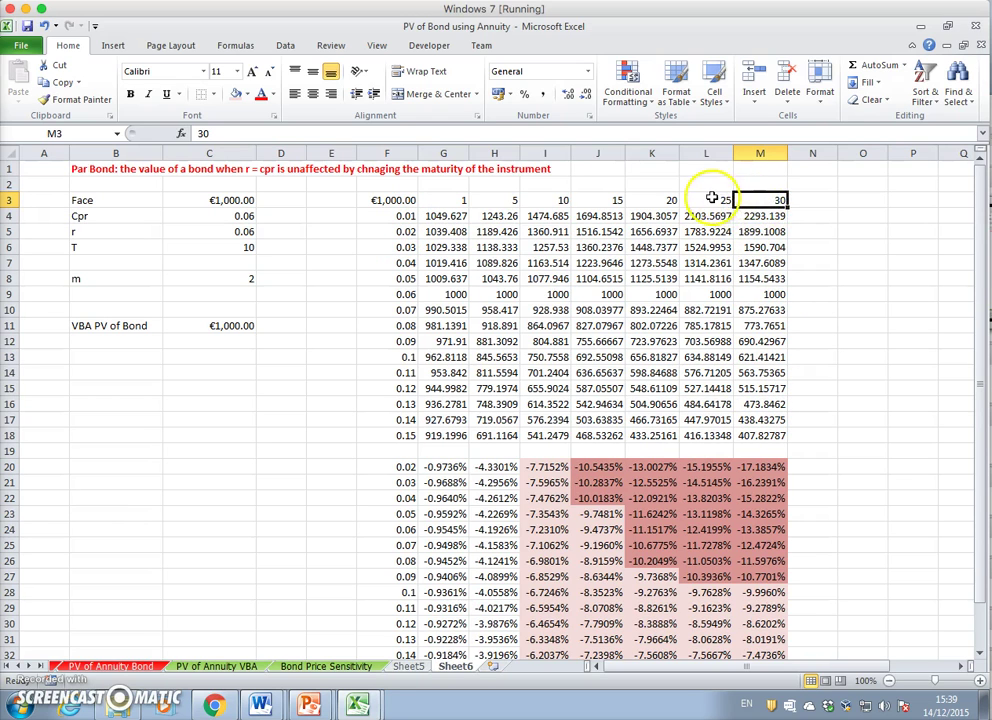
pyautogui.click(772, 467)
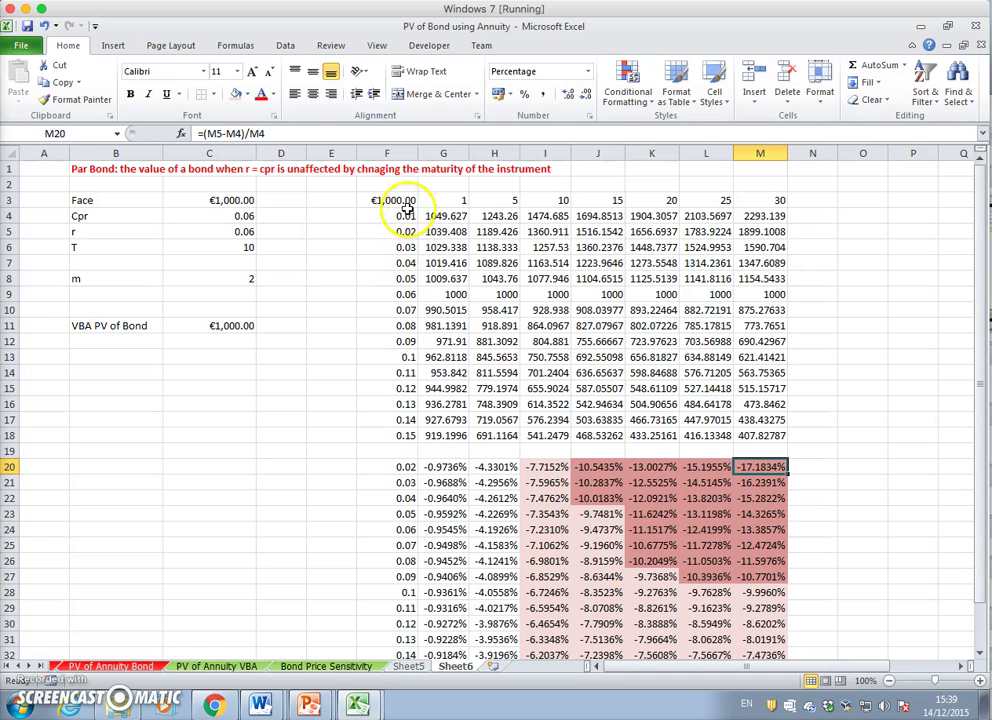
pyautogui.doubleClick(768, 467)
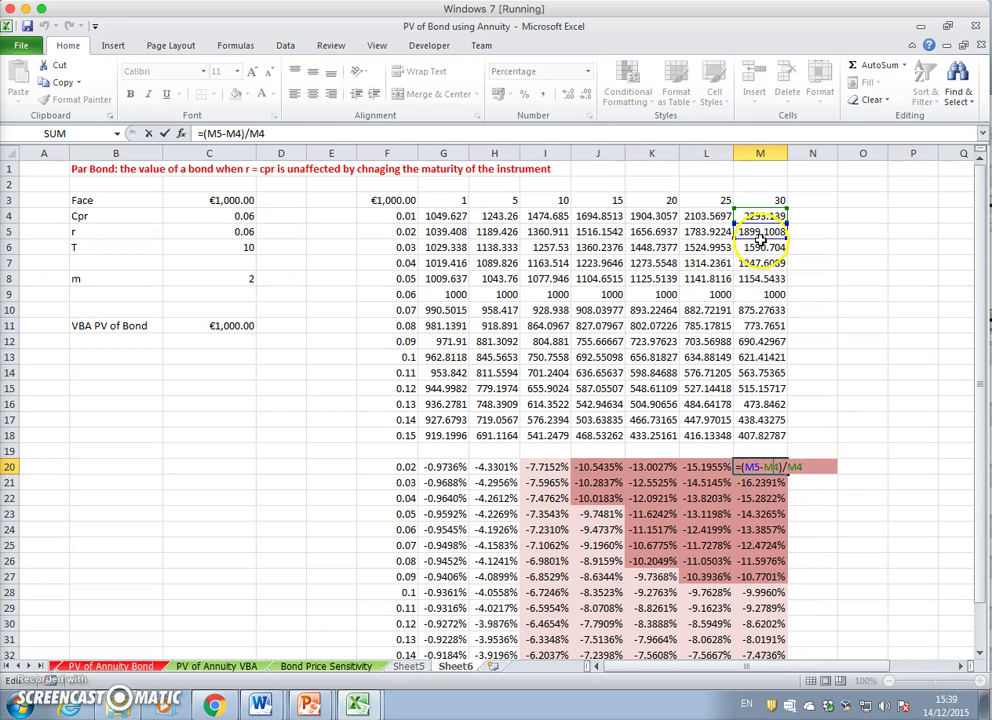
pyautogui.press('Return')
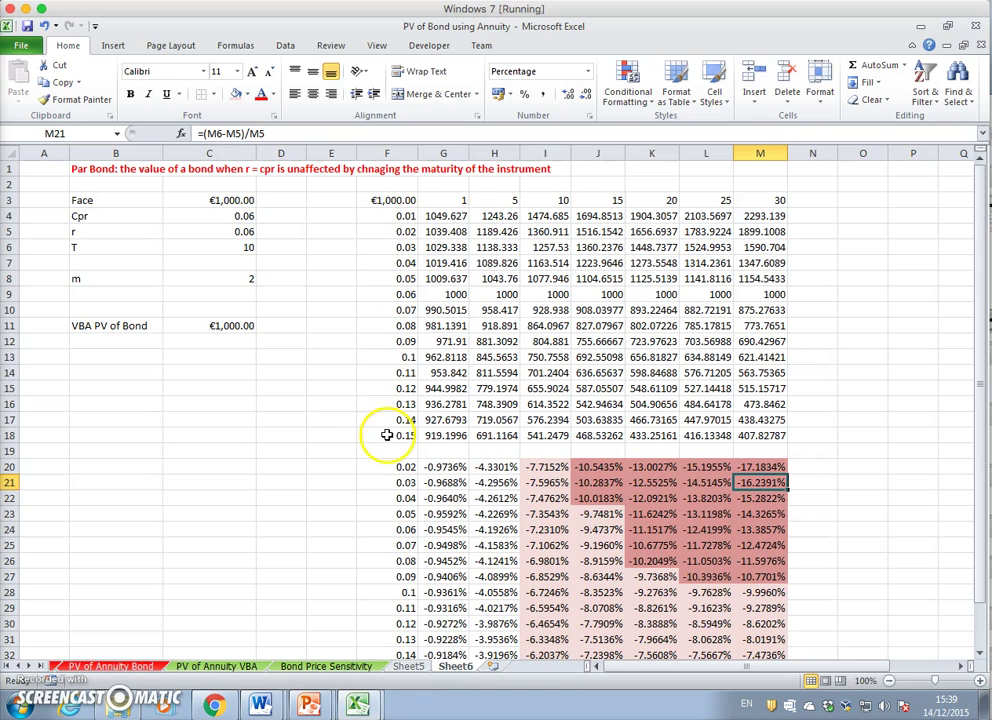
pyautogui.moveTo(388, 216); pyautogui.dragTo(390, 436)
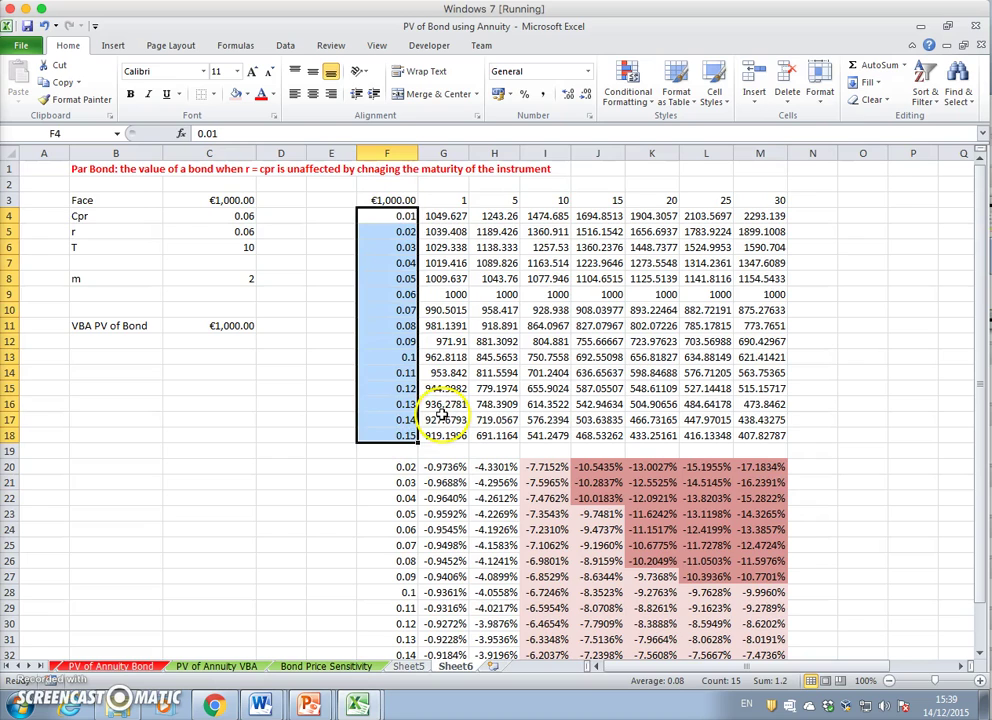
pyautogui.scroll(-1, 441, 413)
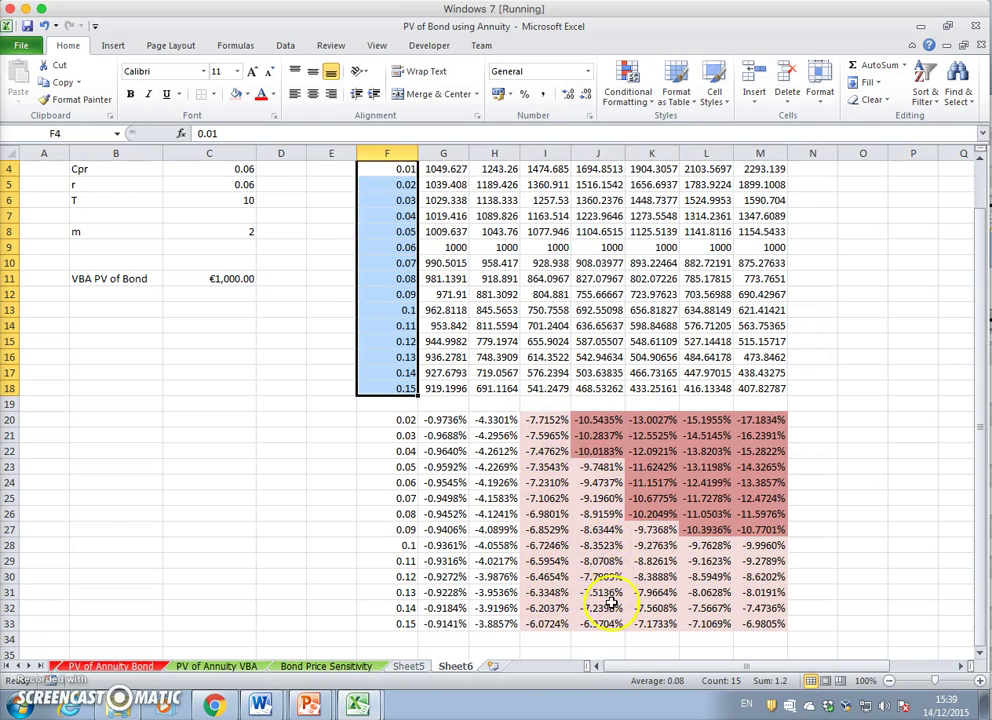
pyautogui.click(758, 418)
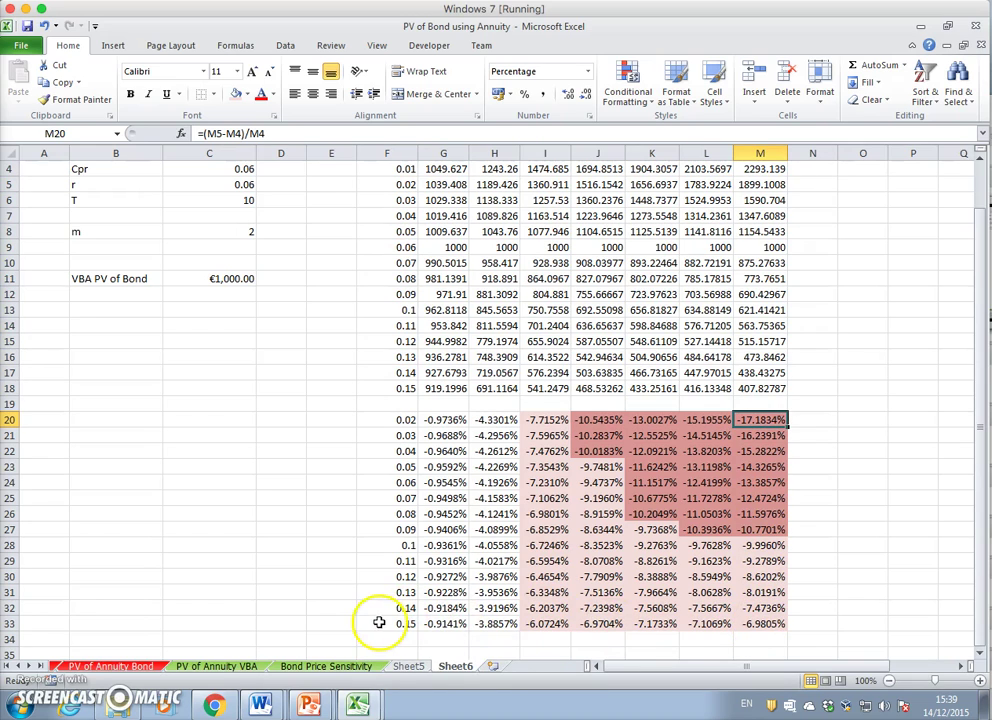
pyautogui.click(776, 624)
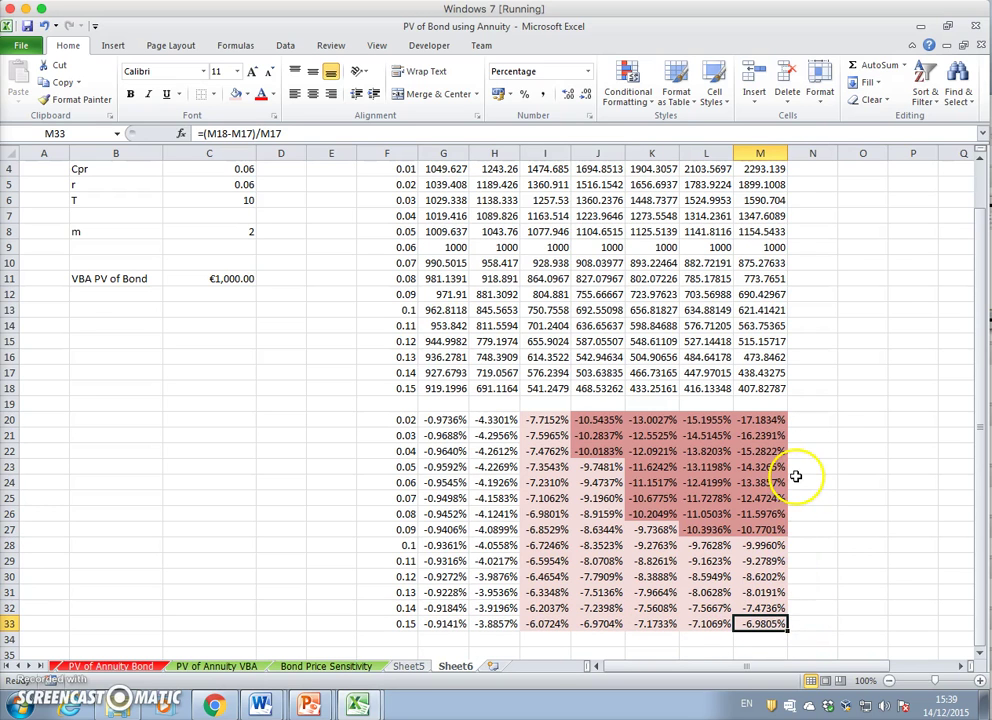
pyautogui.scroll(-3, 793, 476)
pyautogui.scroll(4, 790, 472)
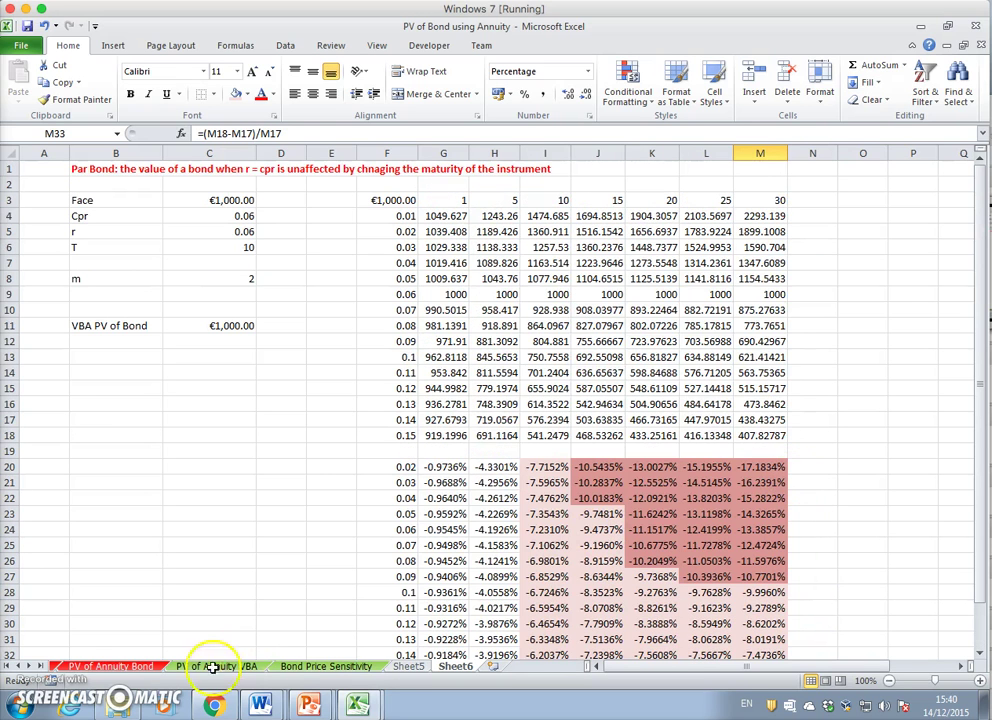